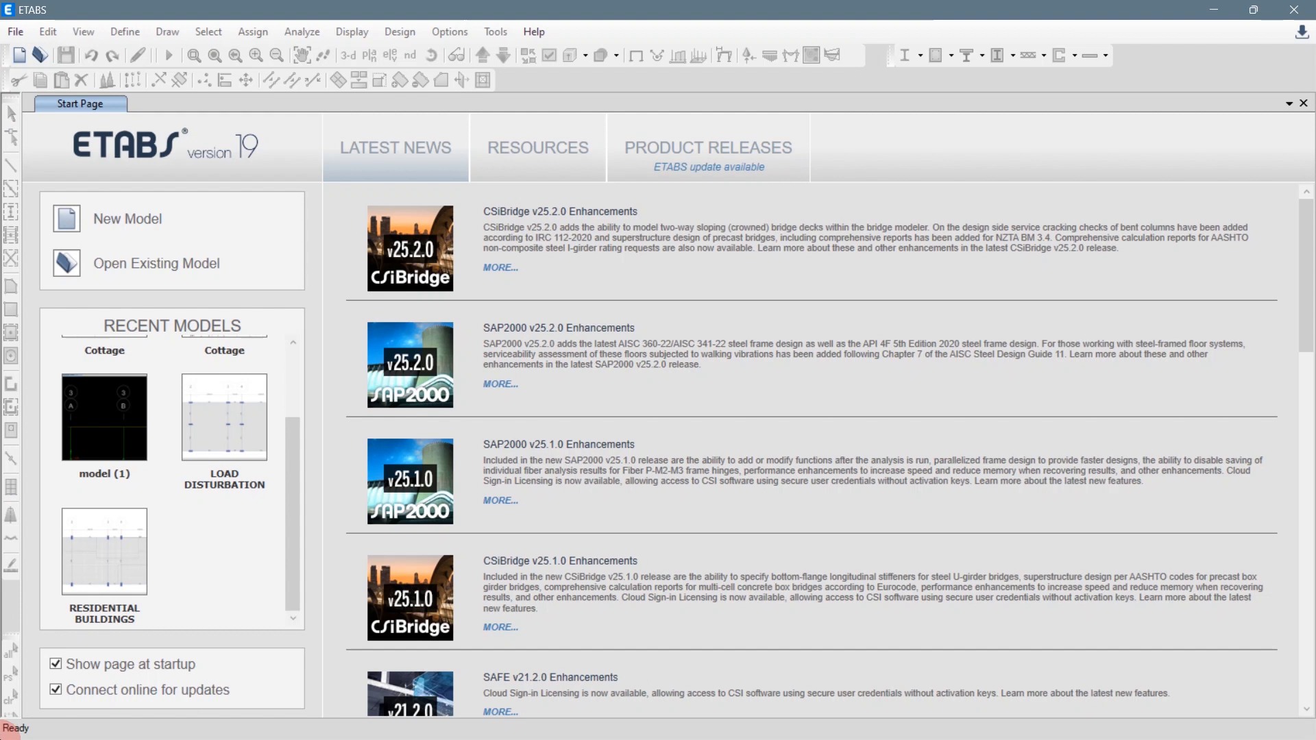
# Step: Start a new model with built-in settings and set the display units to U.S. Customary
pyautogui.moveTo(6, 734)
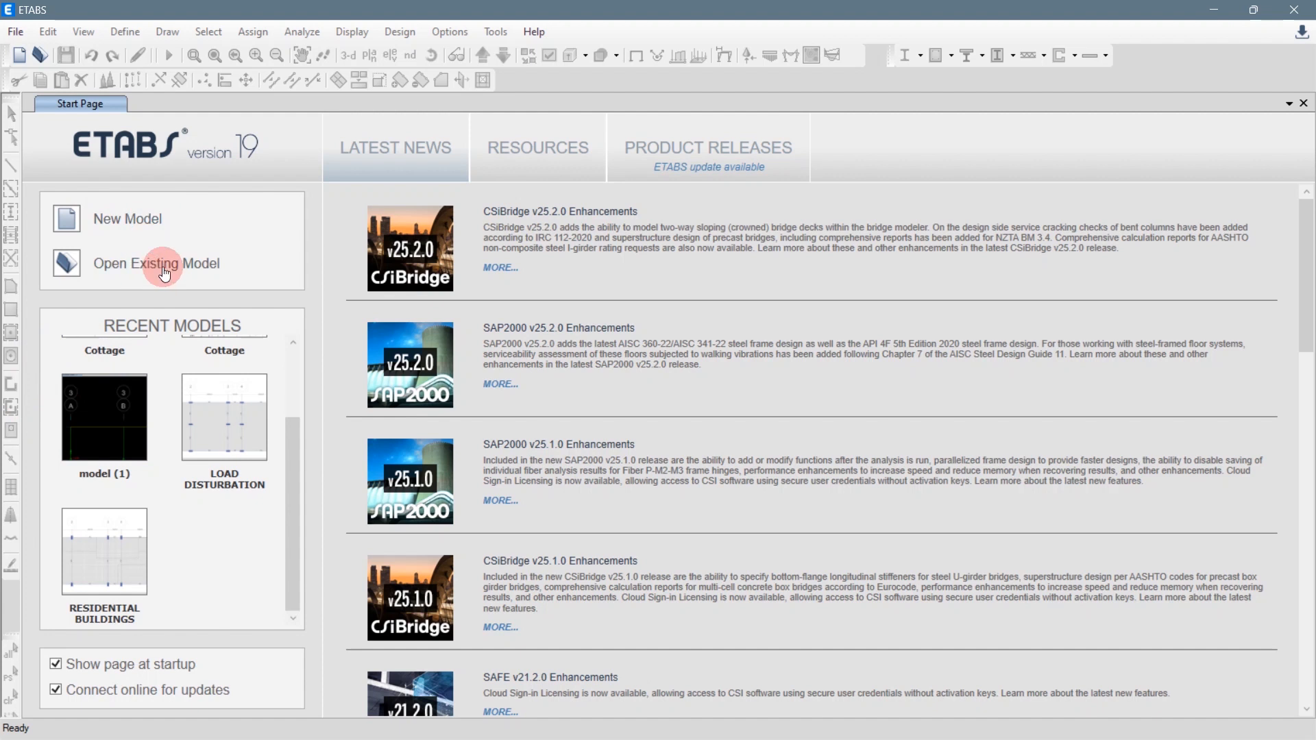
pyautogui.click(127, 228)
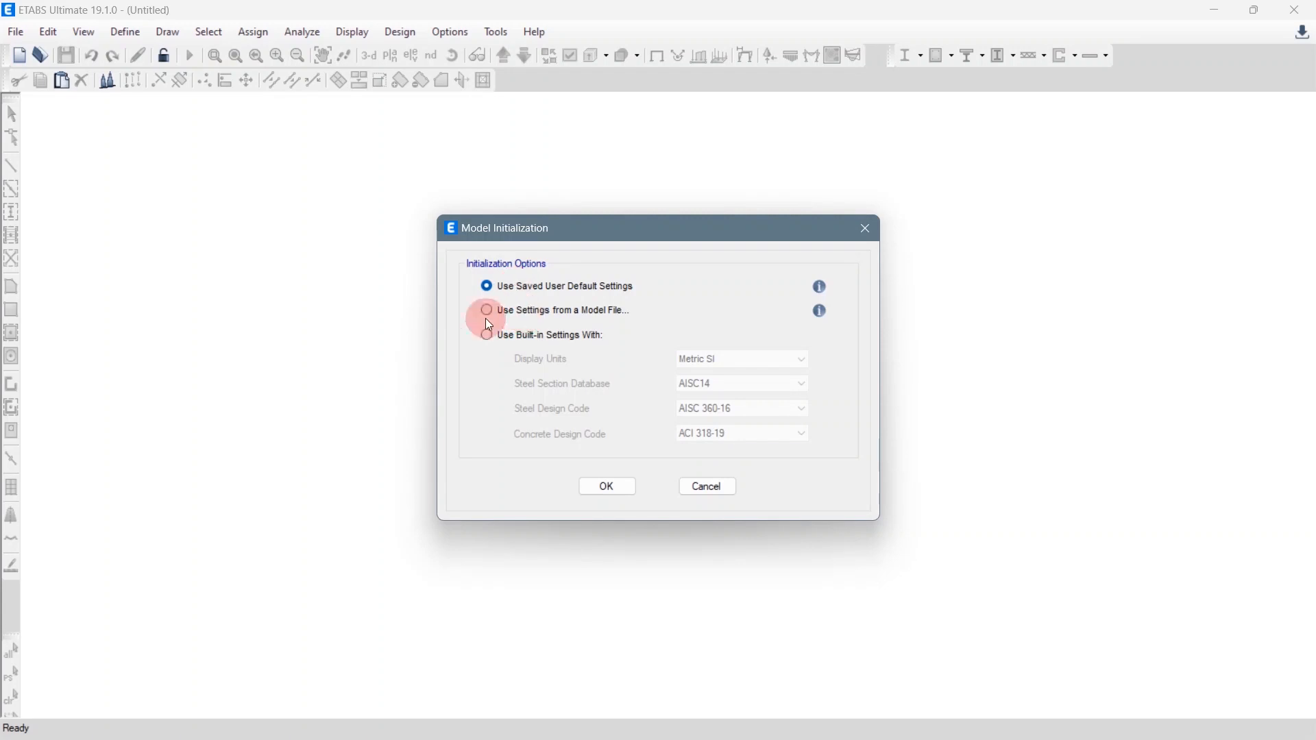
pyautogui.click(522, 337)
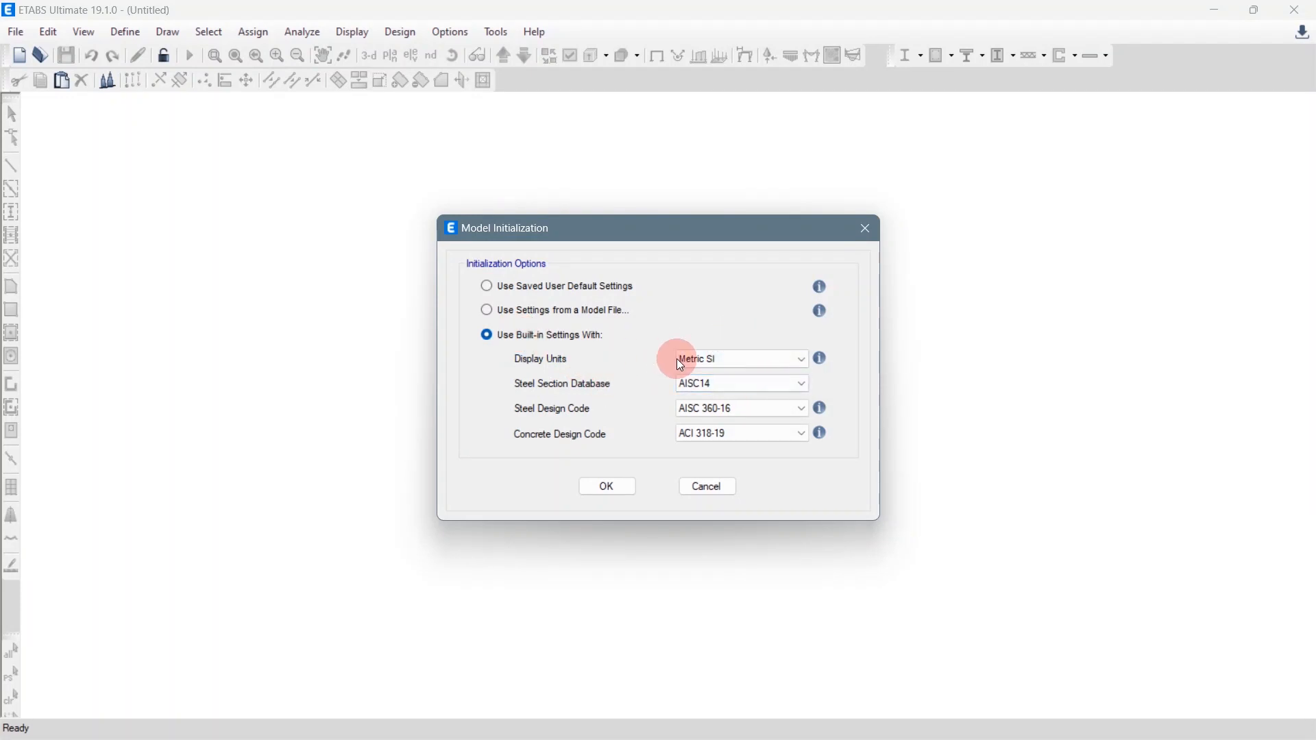
pyautogui.click(700, 358)
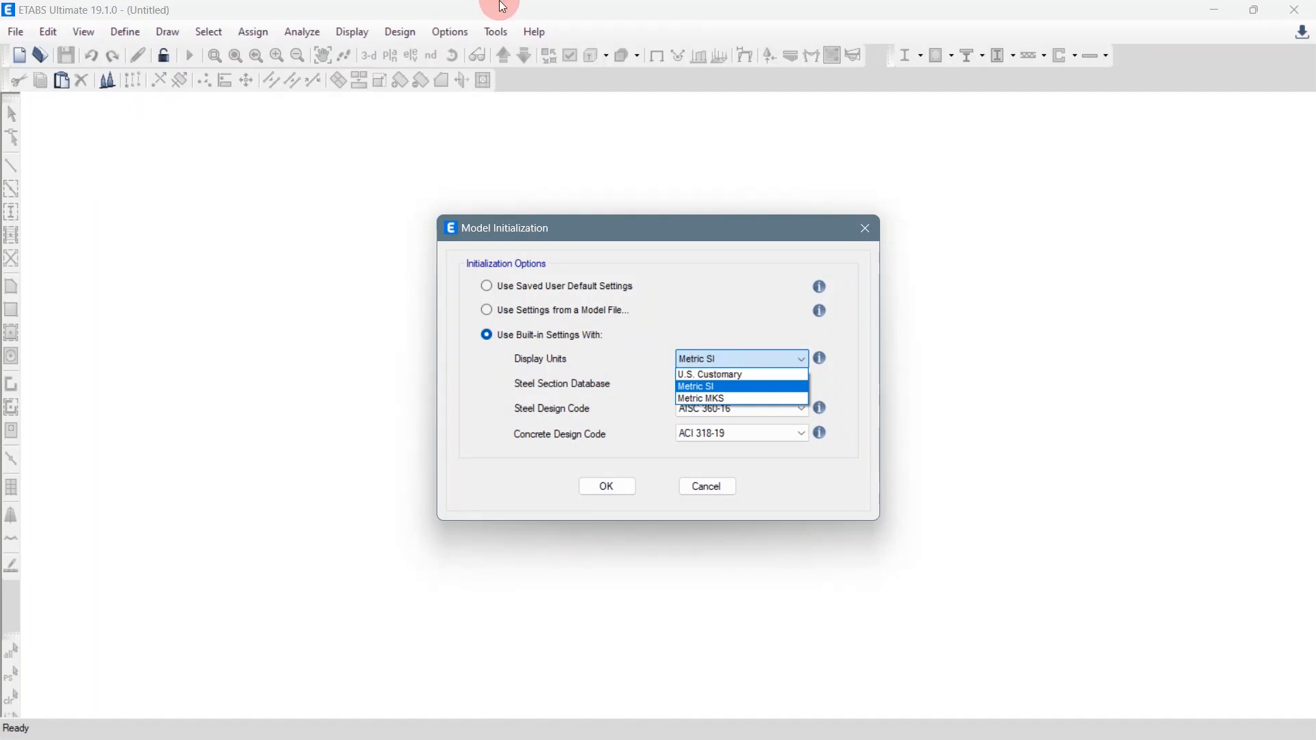
pyautogui.moveTo(628, 6)
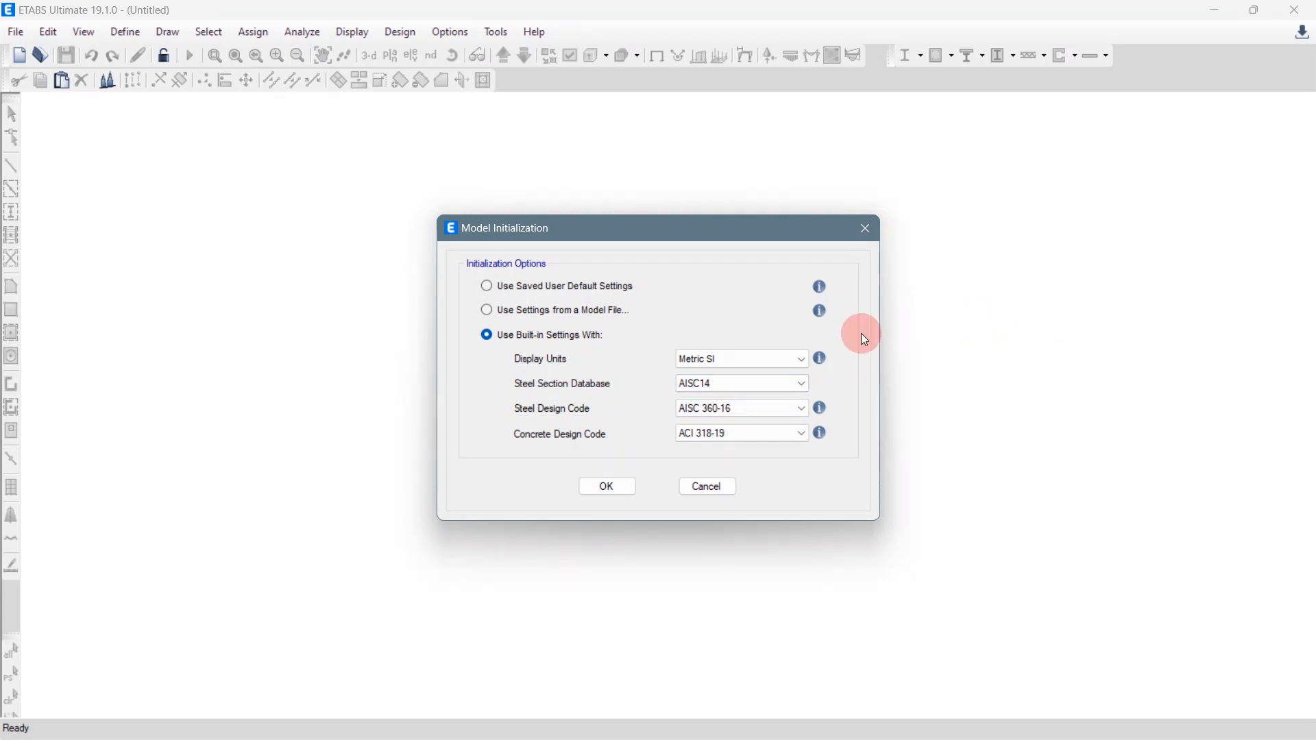
pyautogui.click(799, 357)
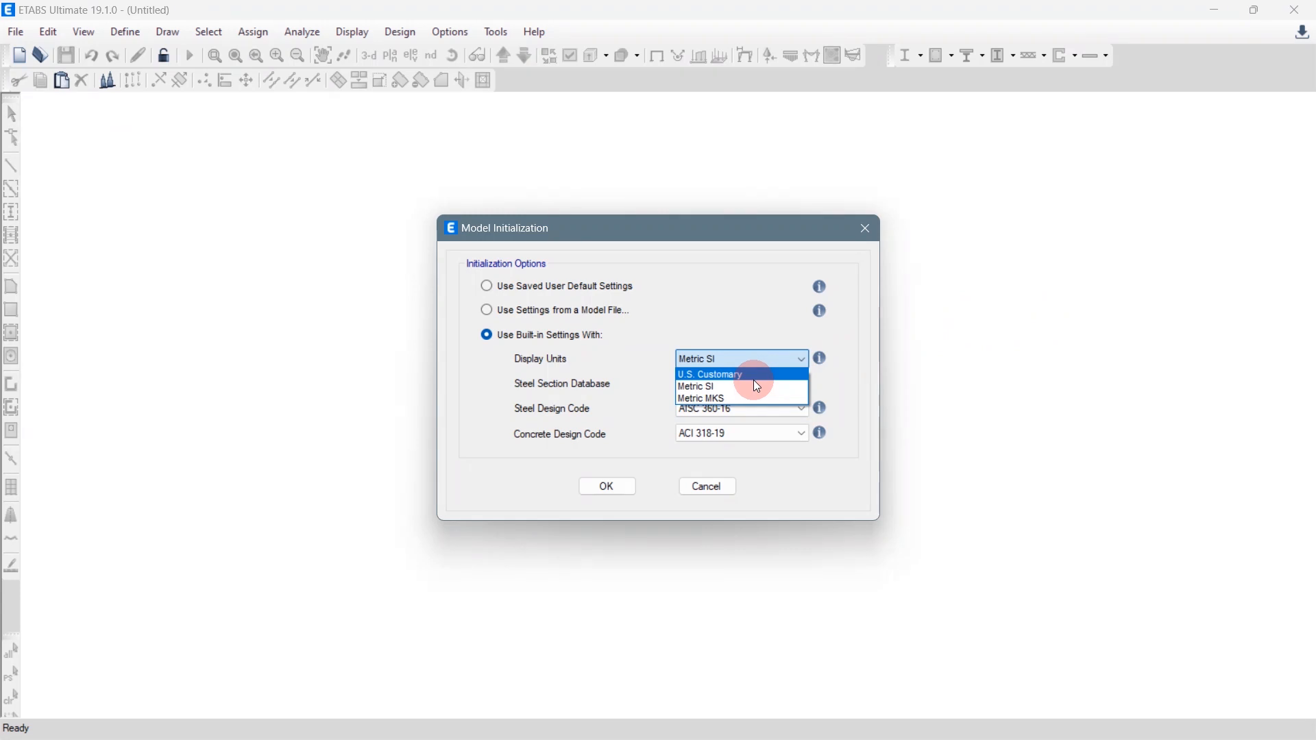
pyautogui.click(750, 376)
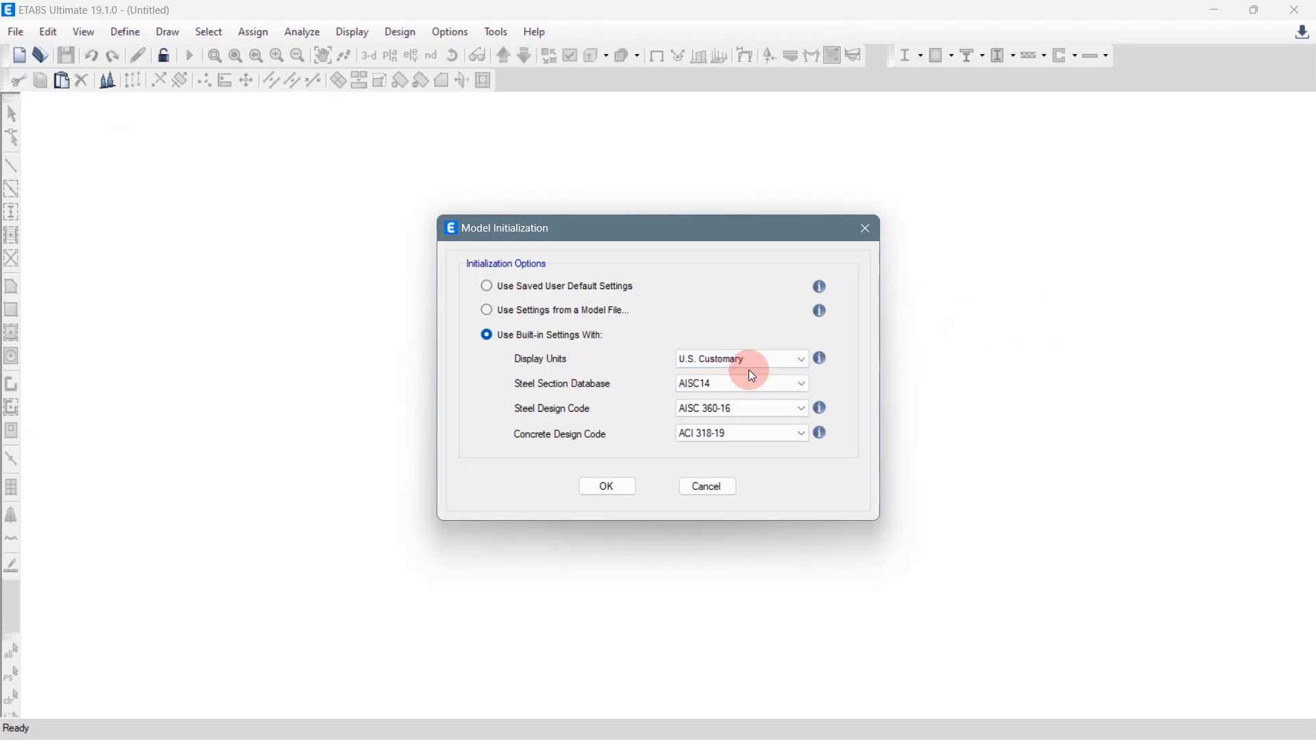
pyautogui.click(750, 361)
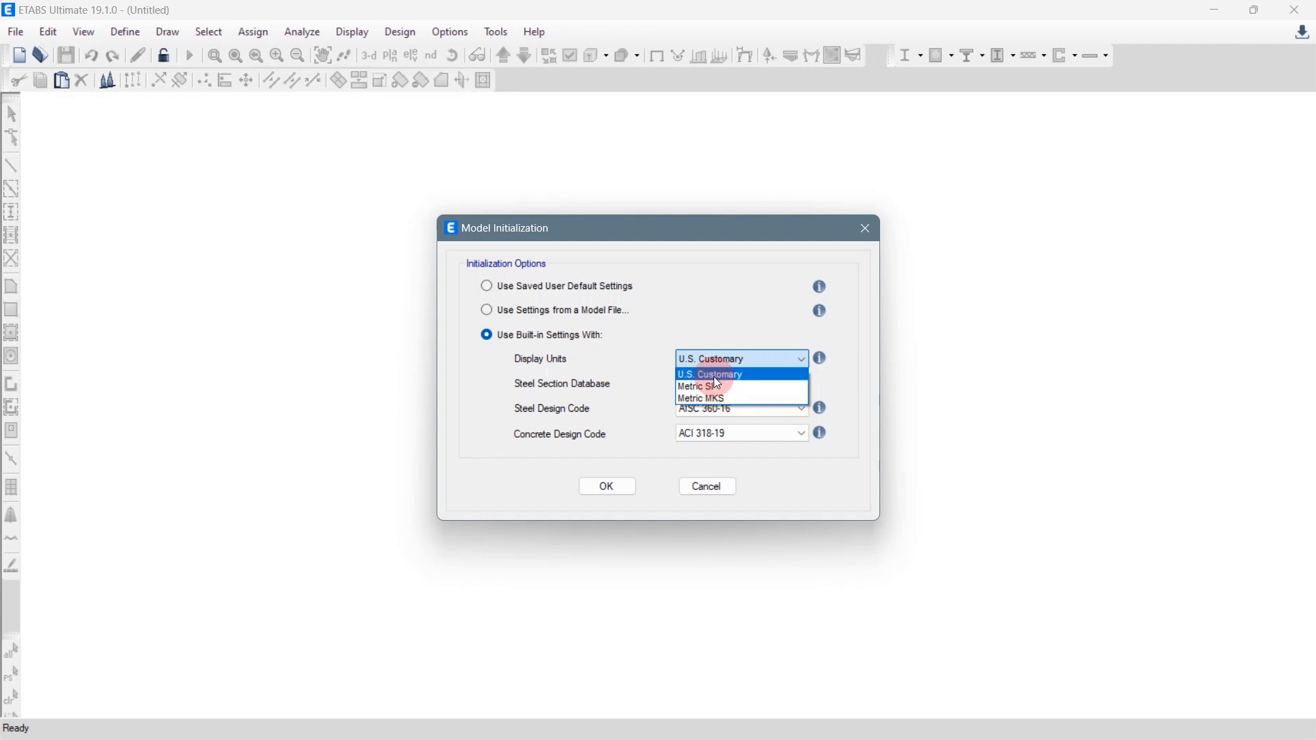
pyautogui.click(829, 383)
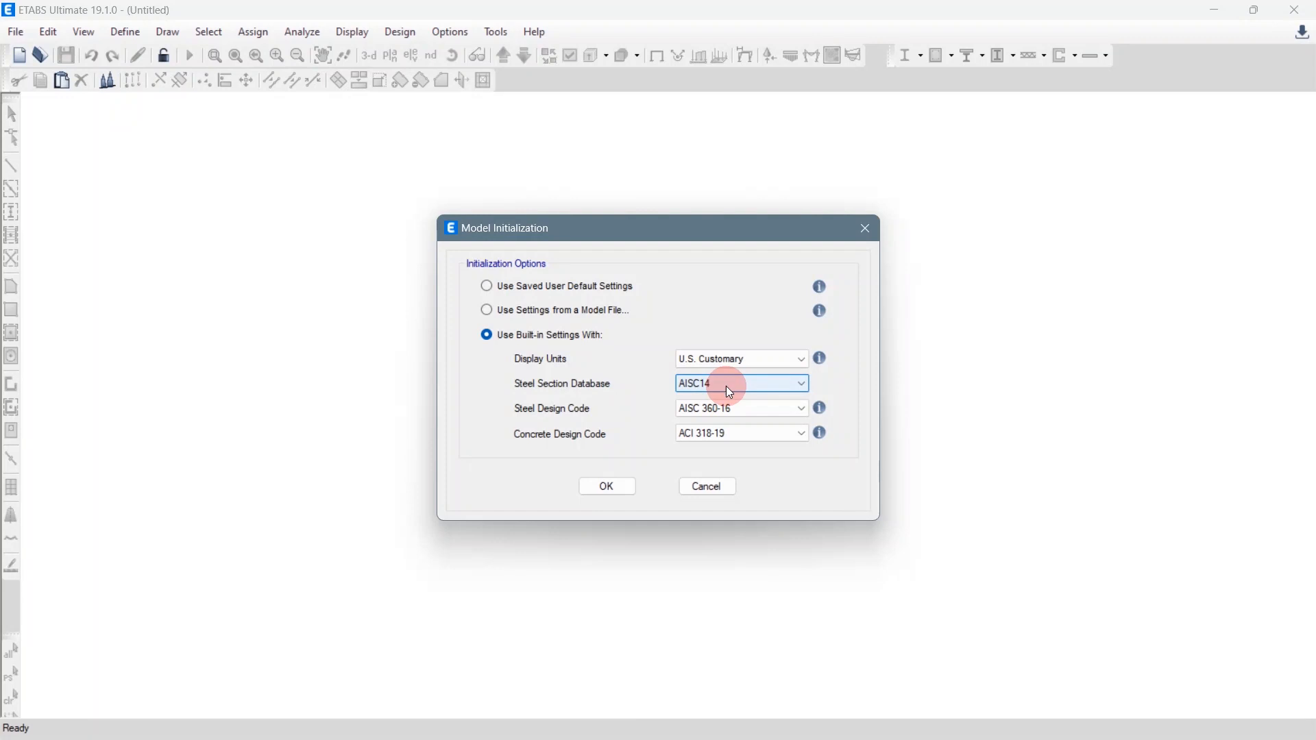
# Step: Keep AISC14 as the steel section database and accept the model initialization settings
pyautogui.click(745, 381)
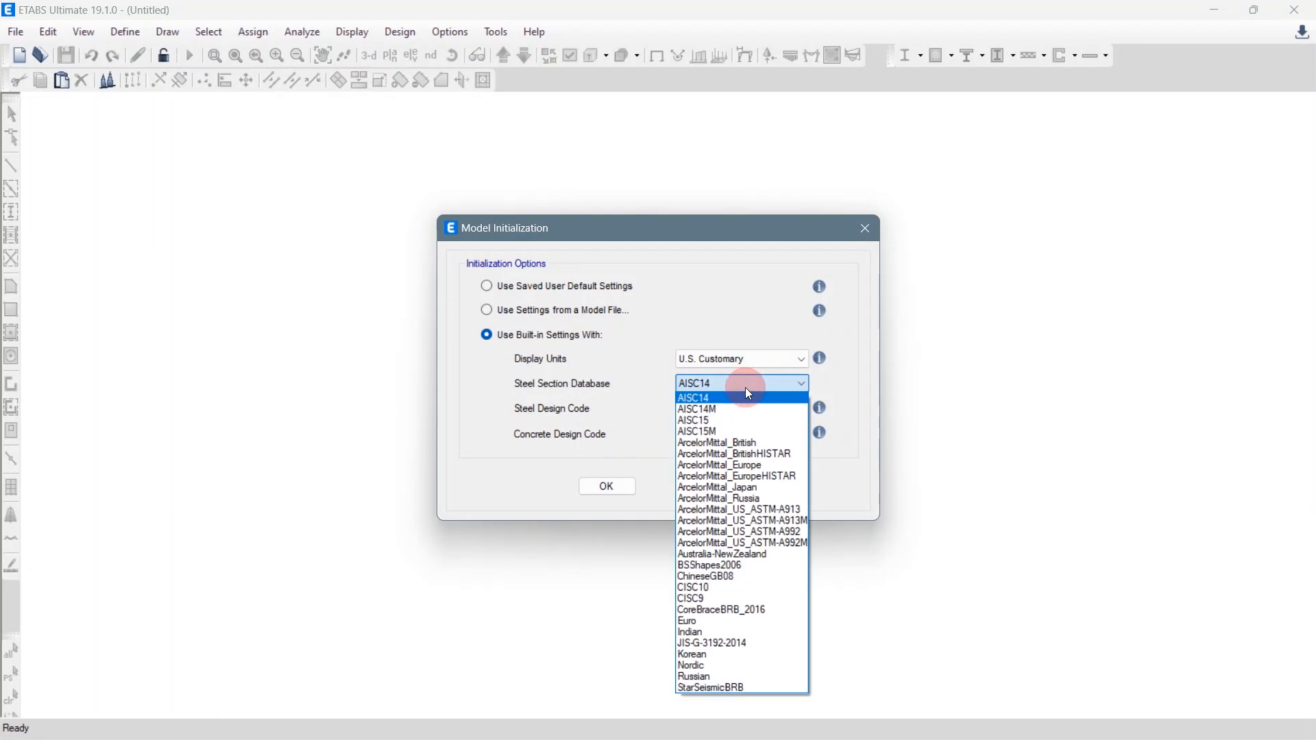
pyautogui.click(746, 388)
pyautogui.click(743, 389)
pyautogui.click(742, 389)
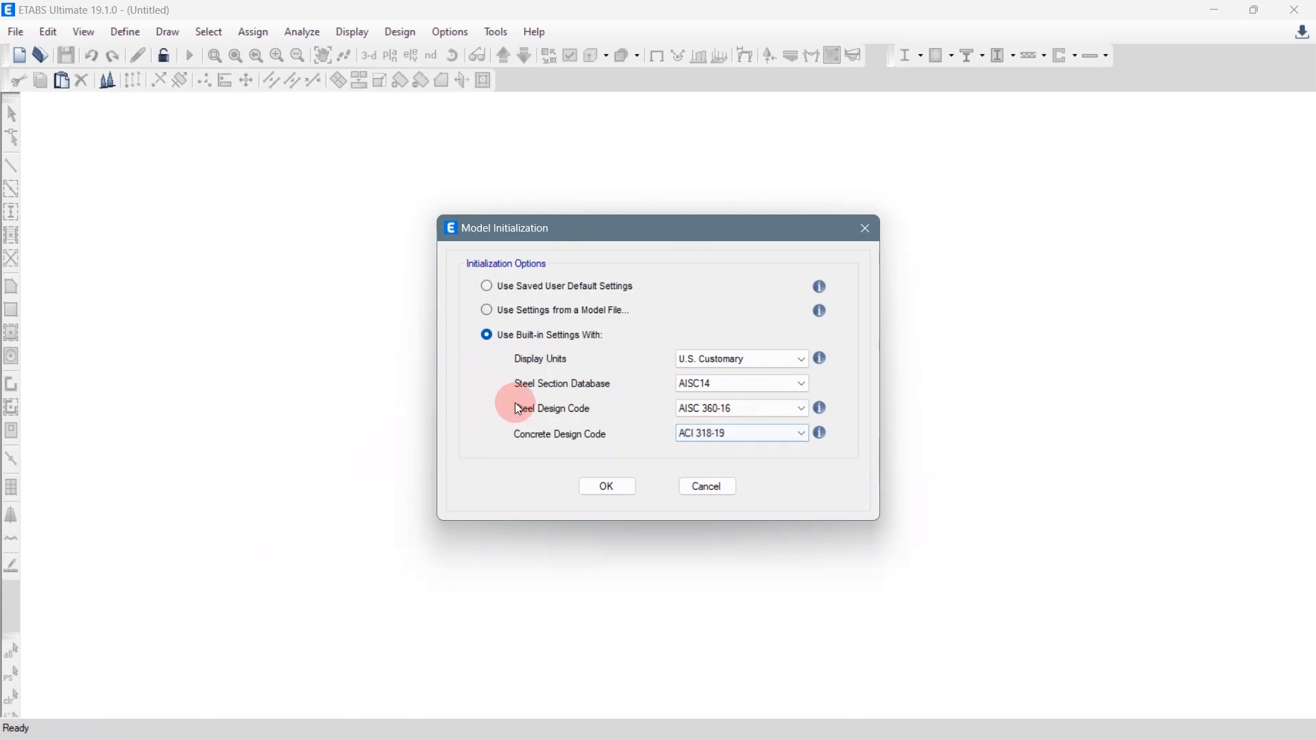
pyautogui.click(620, 488)
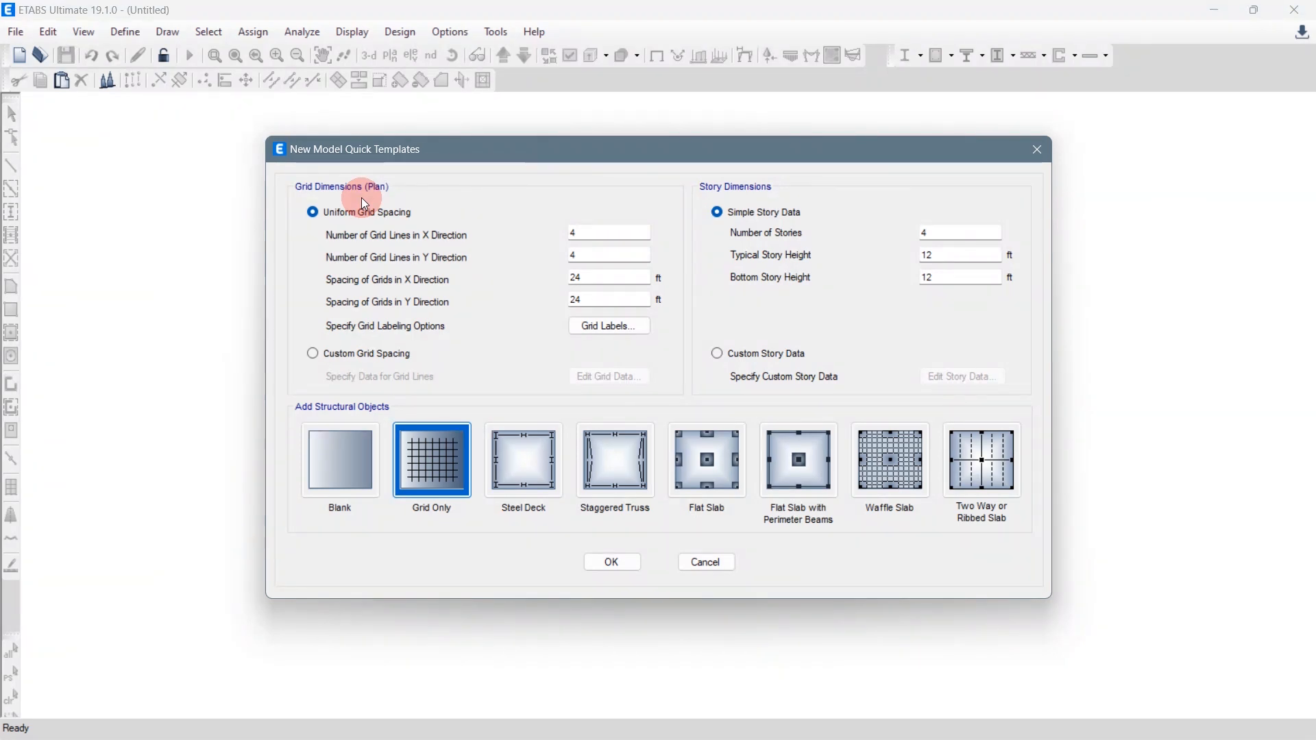
# Step: Use uniform grid spacing with 5 grid lines in the X direction and 3 in the Y direction
pyautogui.click(351, 361)
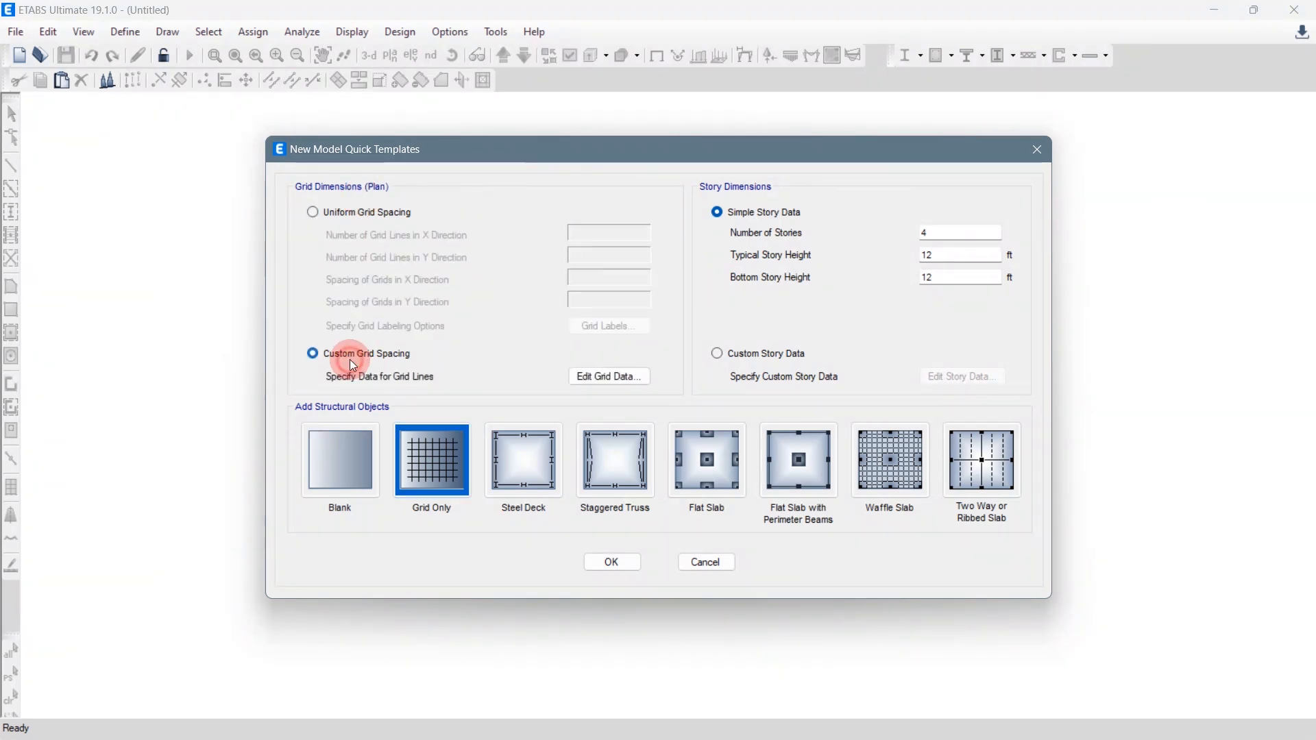
pyautogui.click(363, 215)
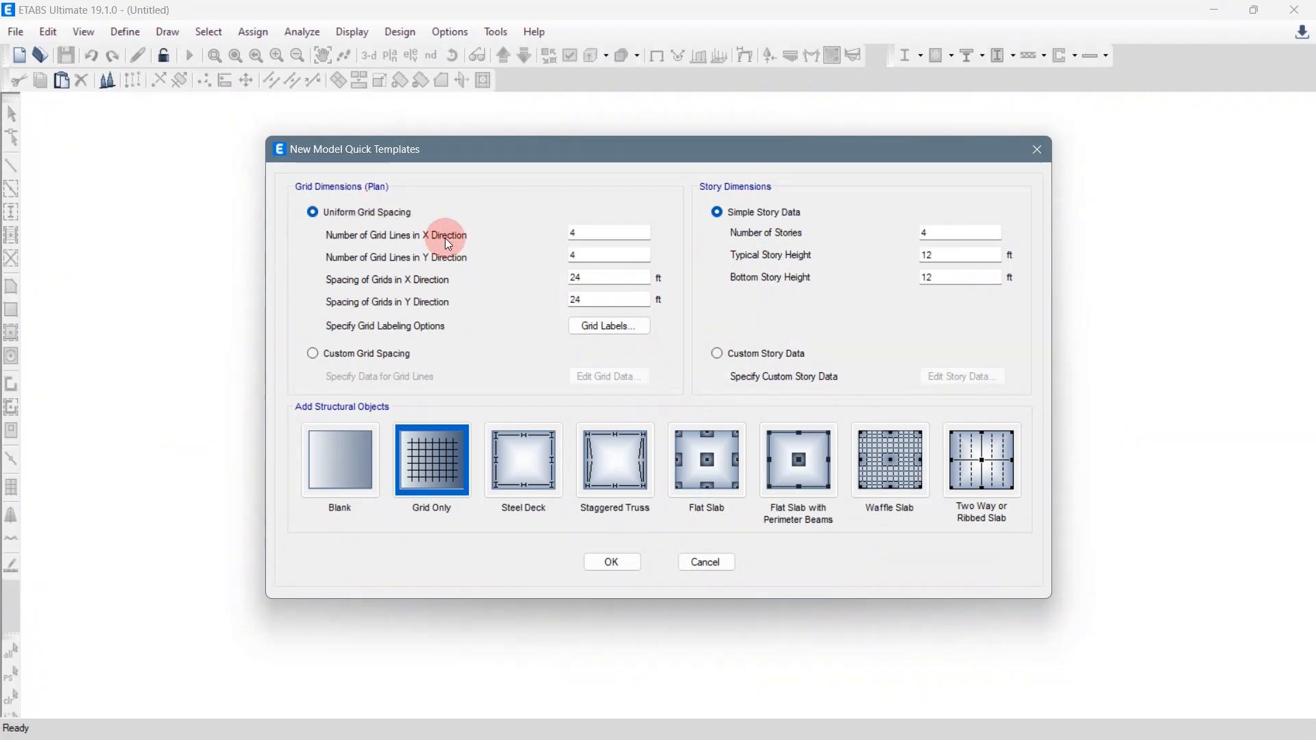
pyautogui.click(608, 233)
pyautogui.write('5')
pyautogui.click(595, 259)
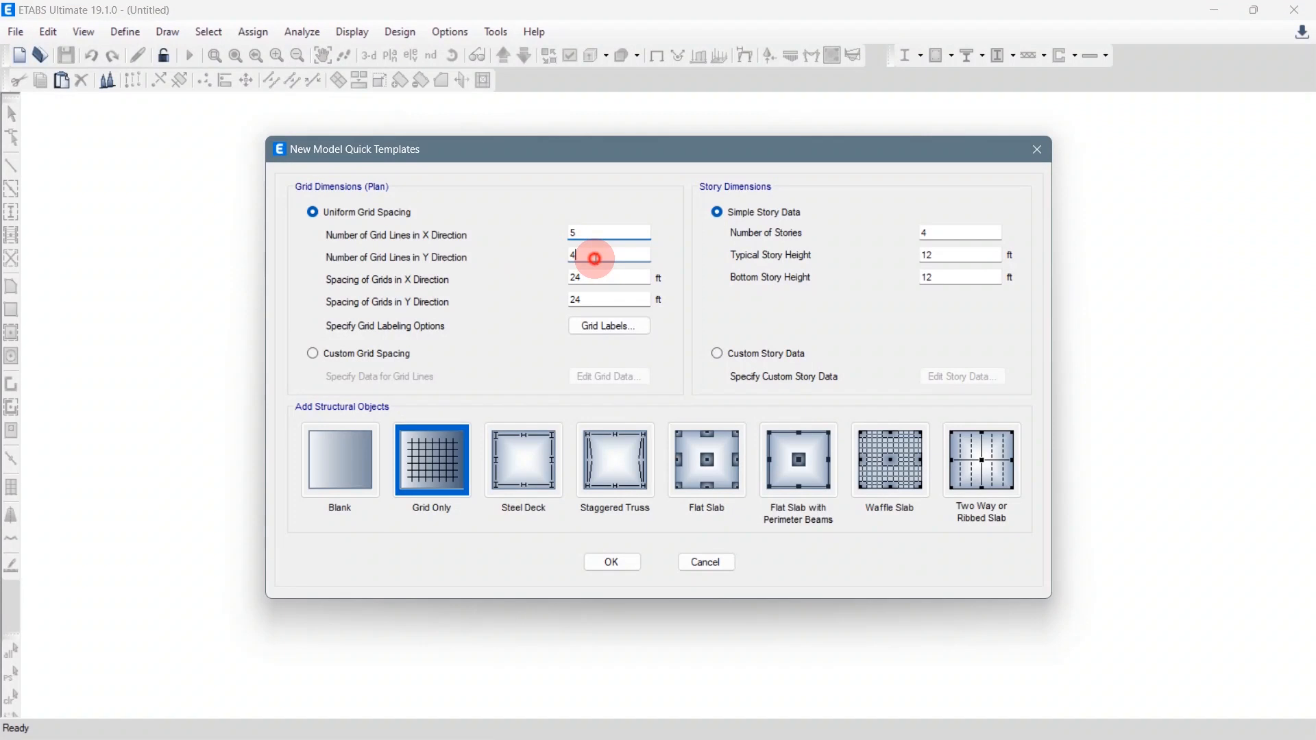
pyautogui.moveTo(595, 260); pyautogui.dragTo(549, 255)
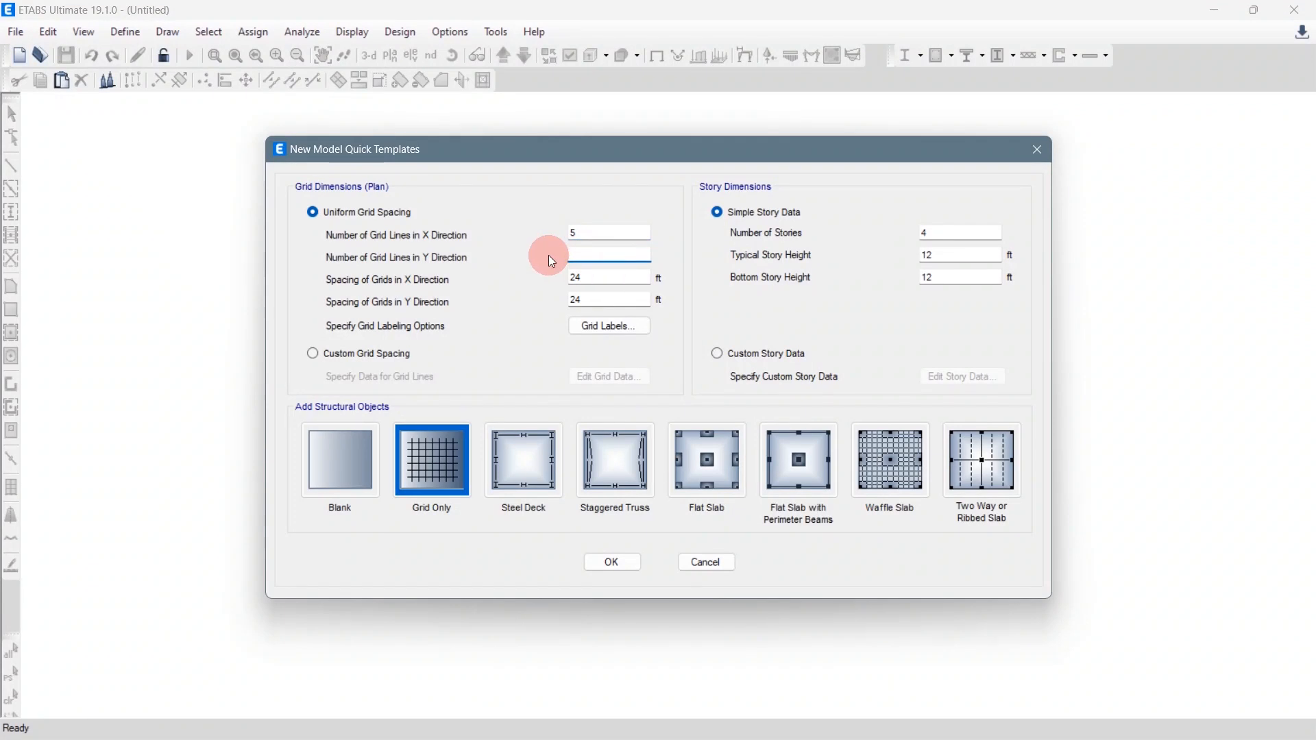
pyautogui.write('3')
# Step: Set the X-direction grid spacing to 12 ft and create the model with the Grid Only template
pyautogui.moveTo(590, 282); pyautogui.dragTo(516, 287)
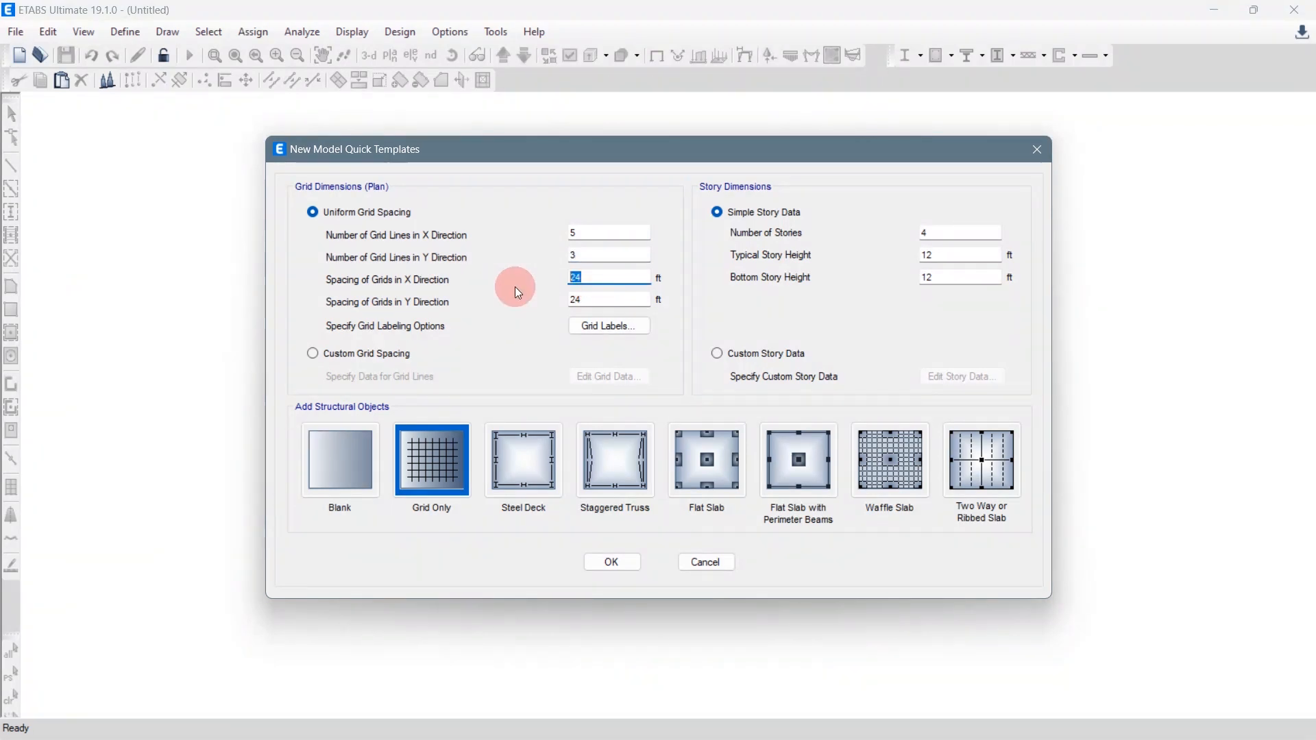
pyautogui.write('12')
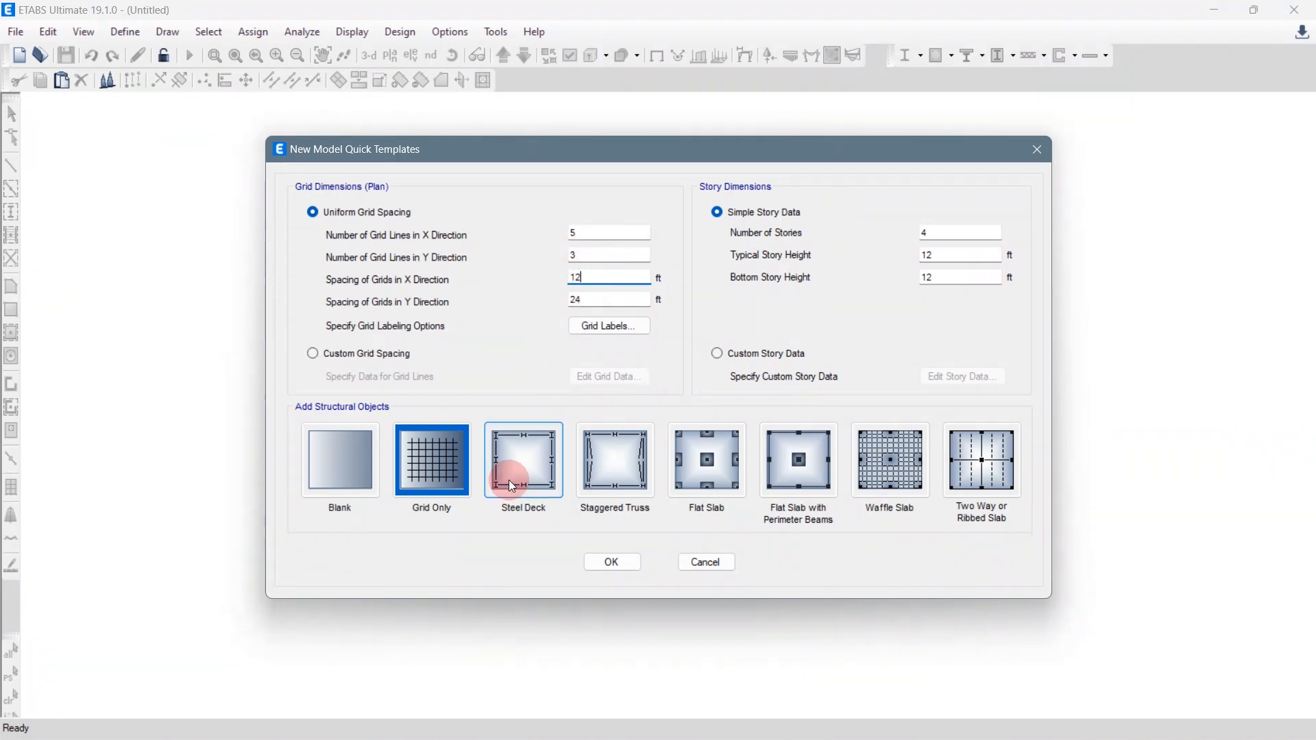
pyautogui.click(619, 567)
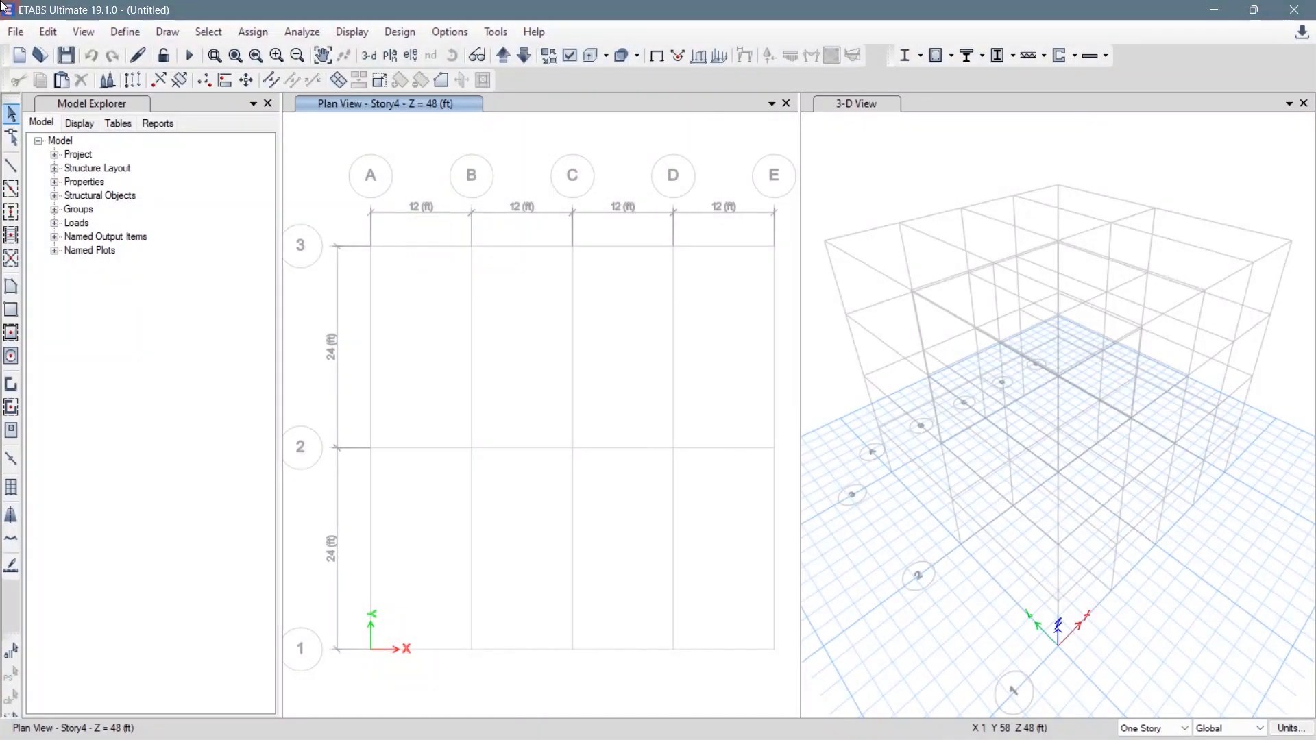
# Step: Open grid system G1 for modification and display its grid data as spacing
pyautogui.click(47, 32)
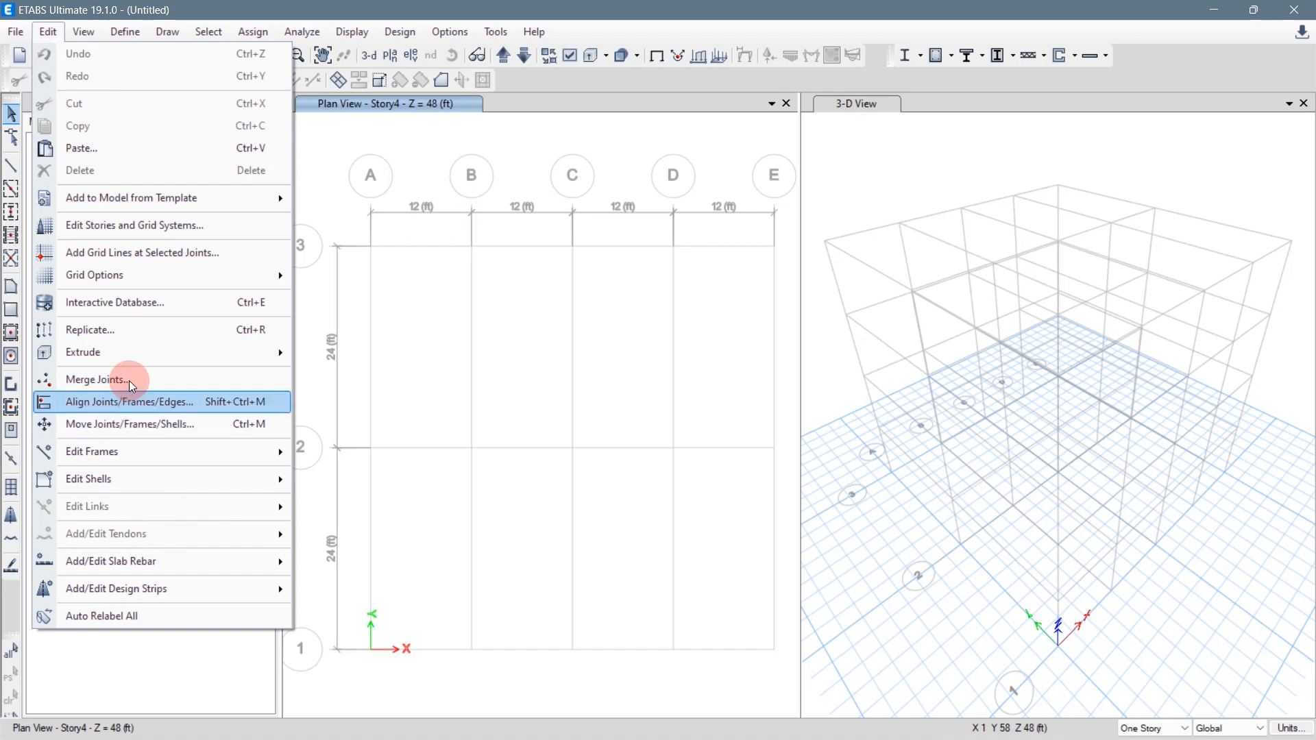
pyautogui.click(150, 226)
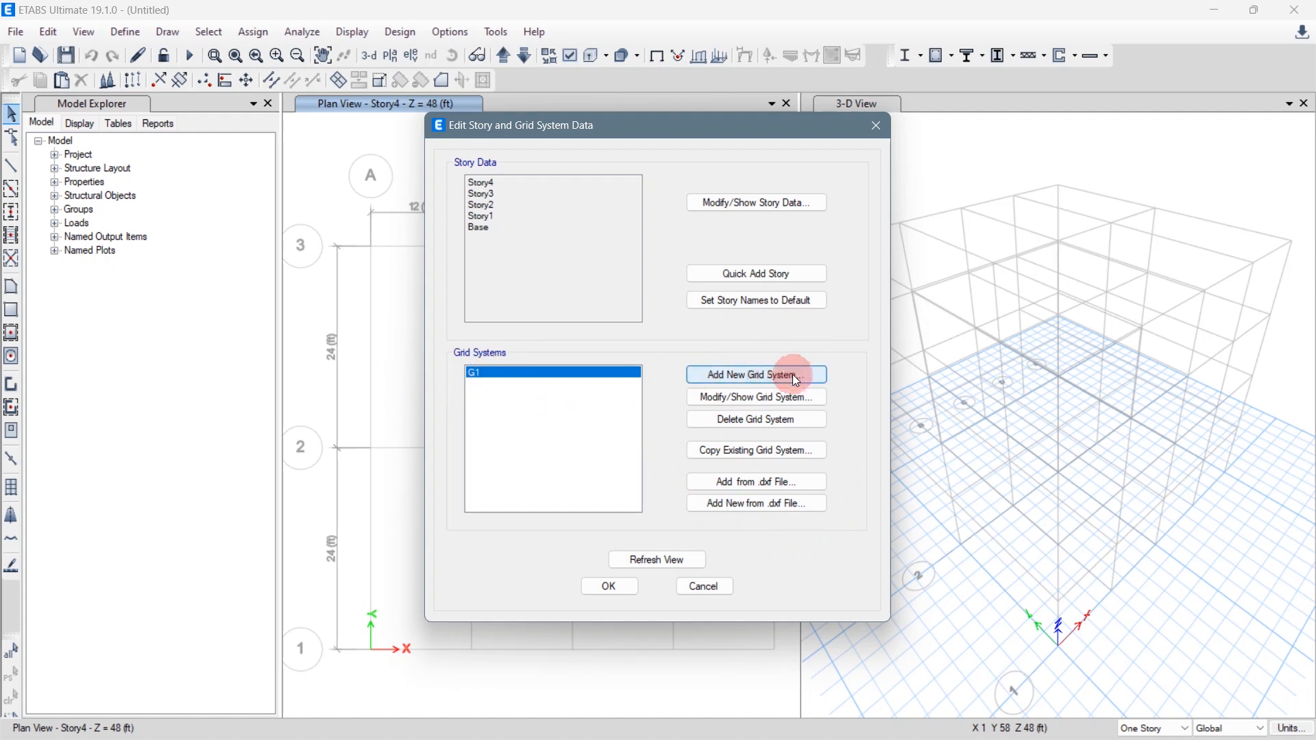
pyautogui.click(800, 397)
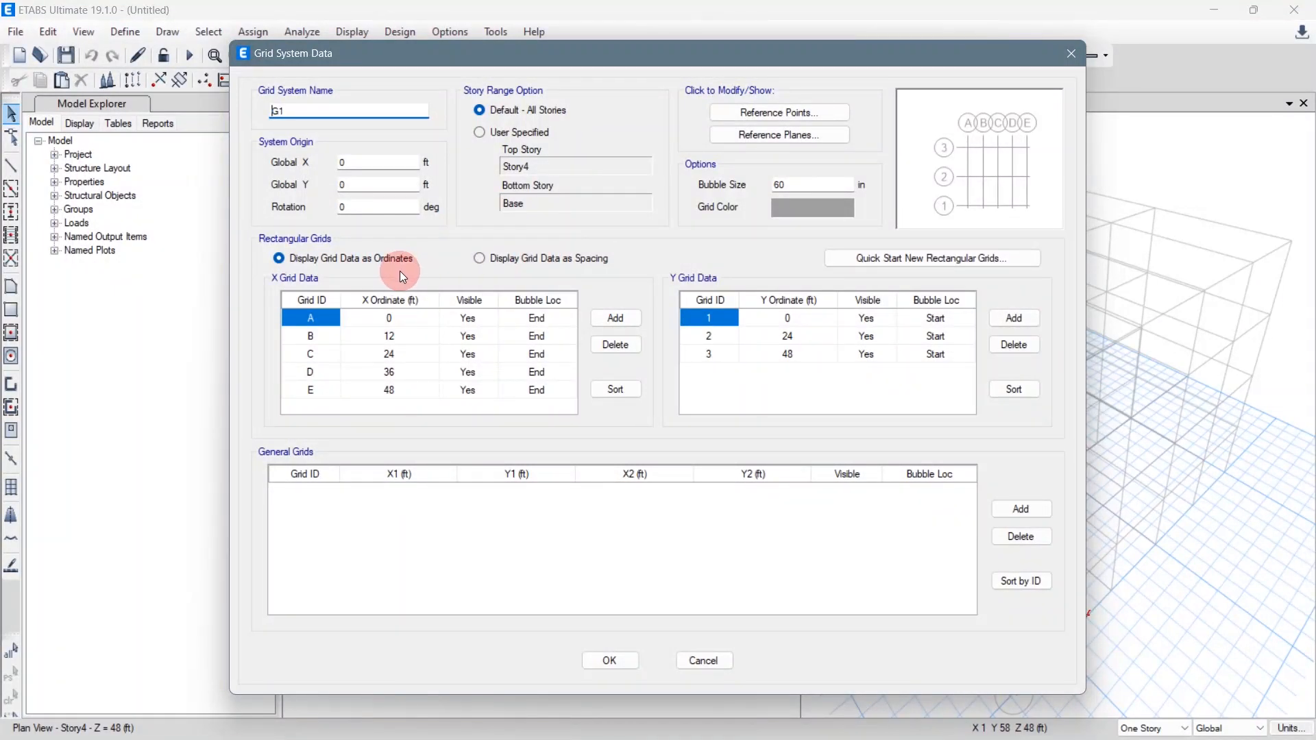
pyautogui.click(482, 257)
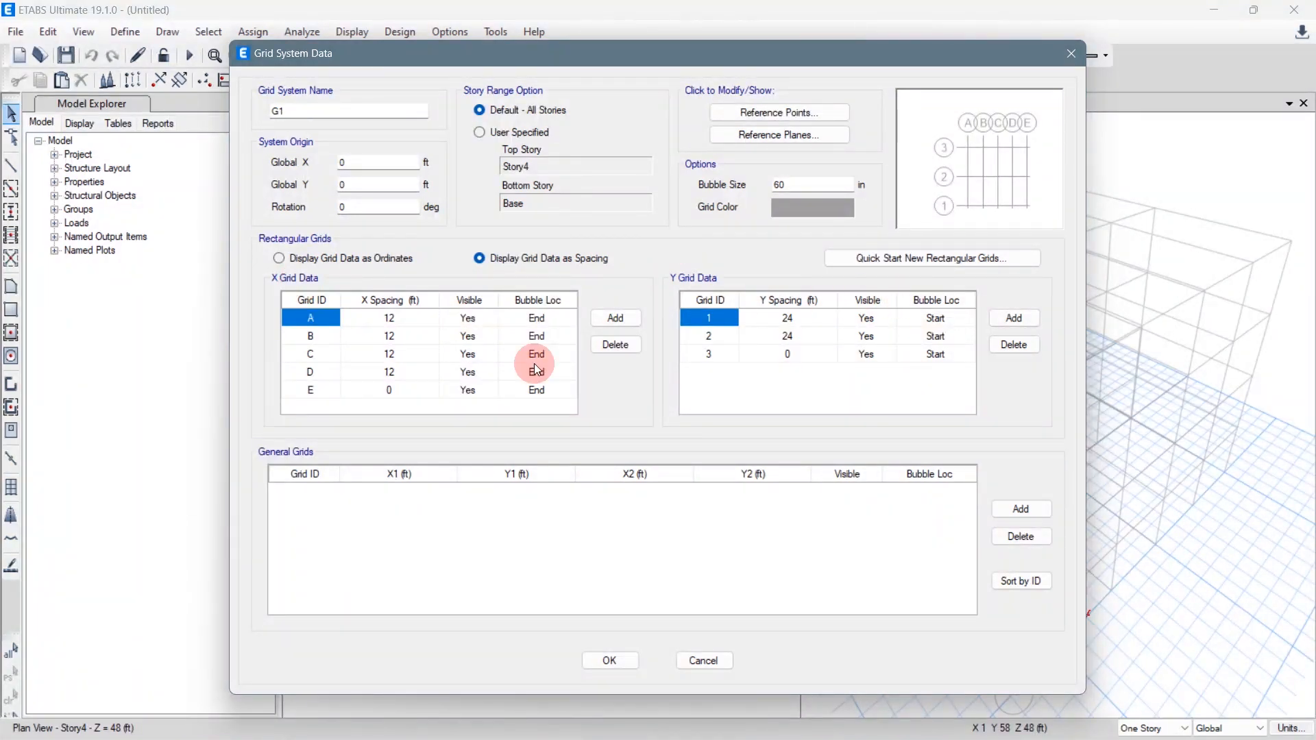
# Step: Set the X spacing of grid line D to 20 ft
pyautogui.click(399, 325)
pyautogui.click(384, 320)
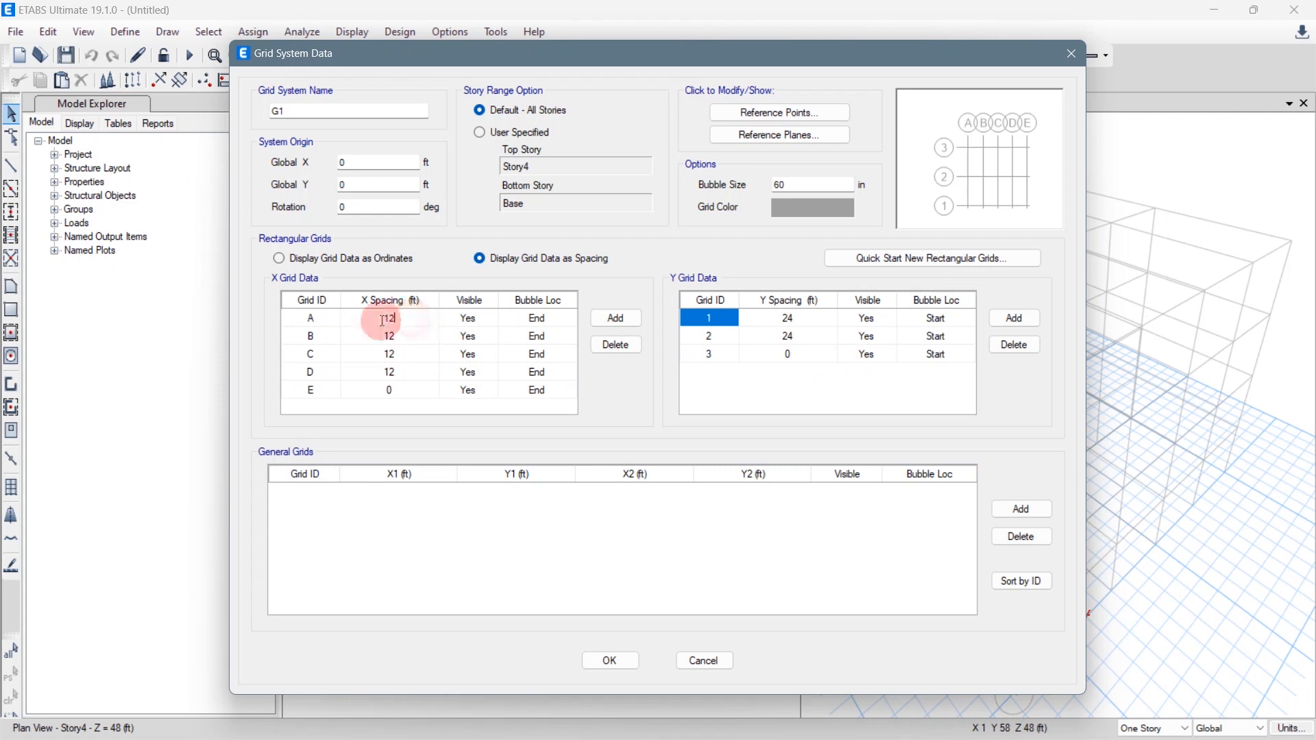
pyautogui.doubleClick(397, 324)
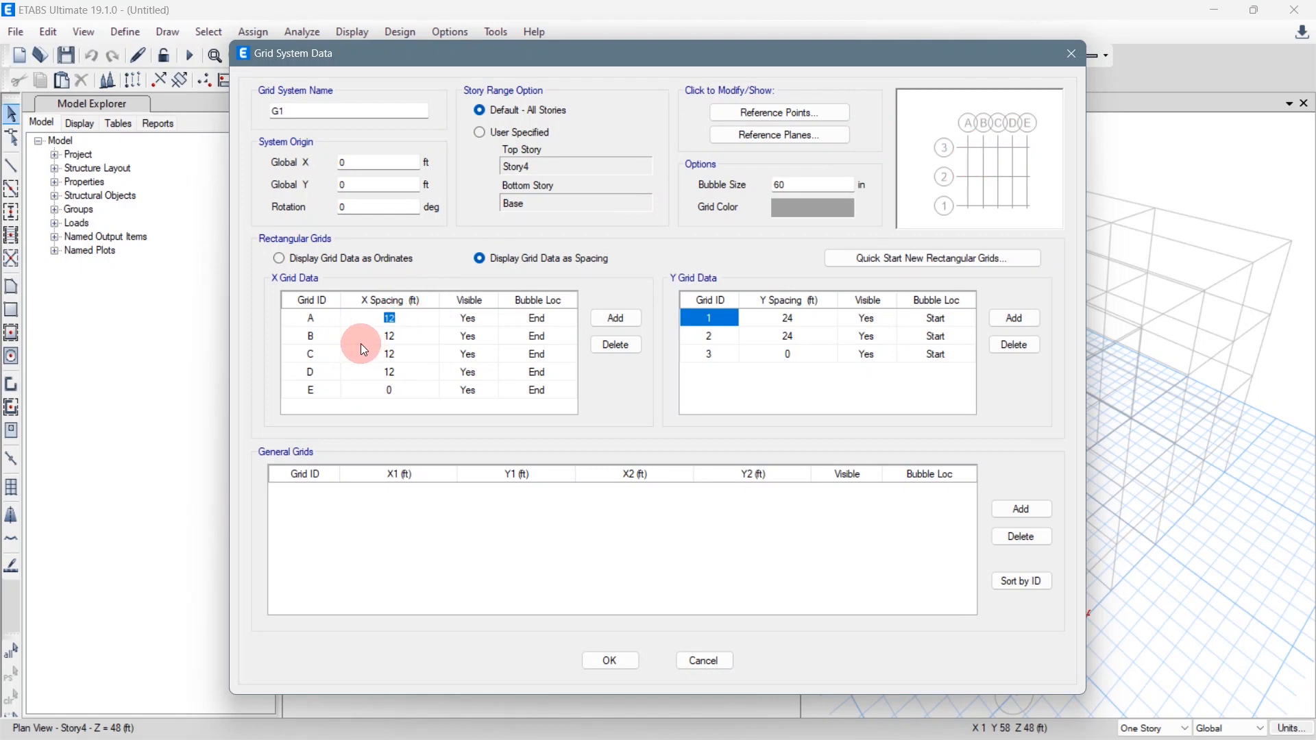
pyautogui.click(394, 377)
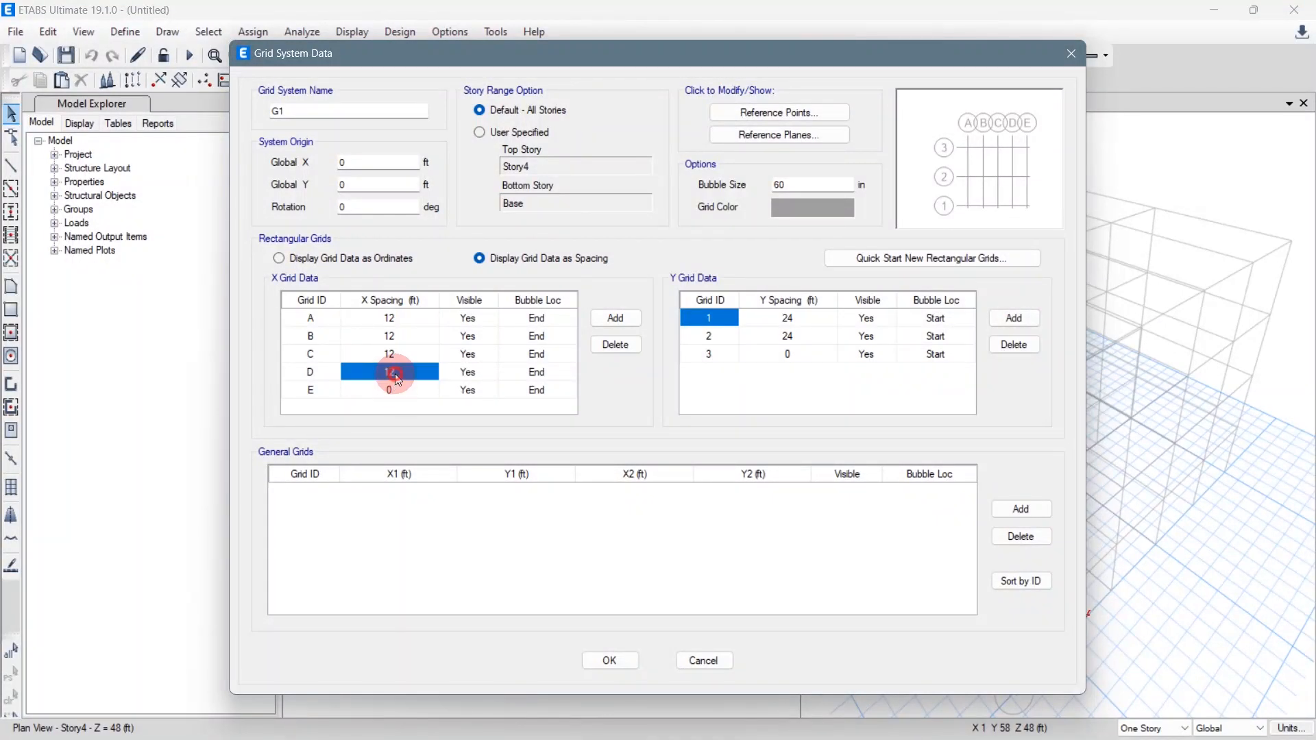
pyautogui.click(382, 376)
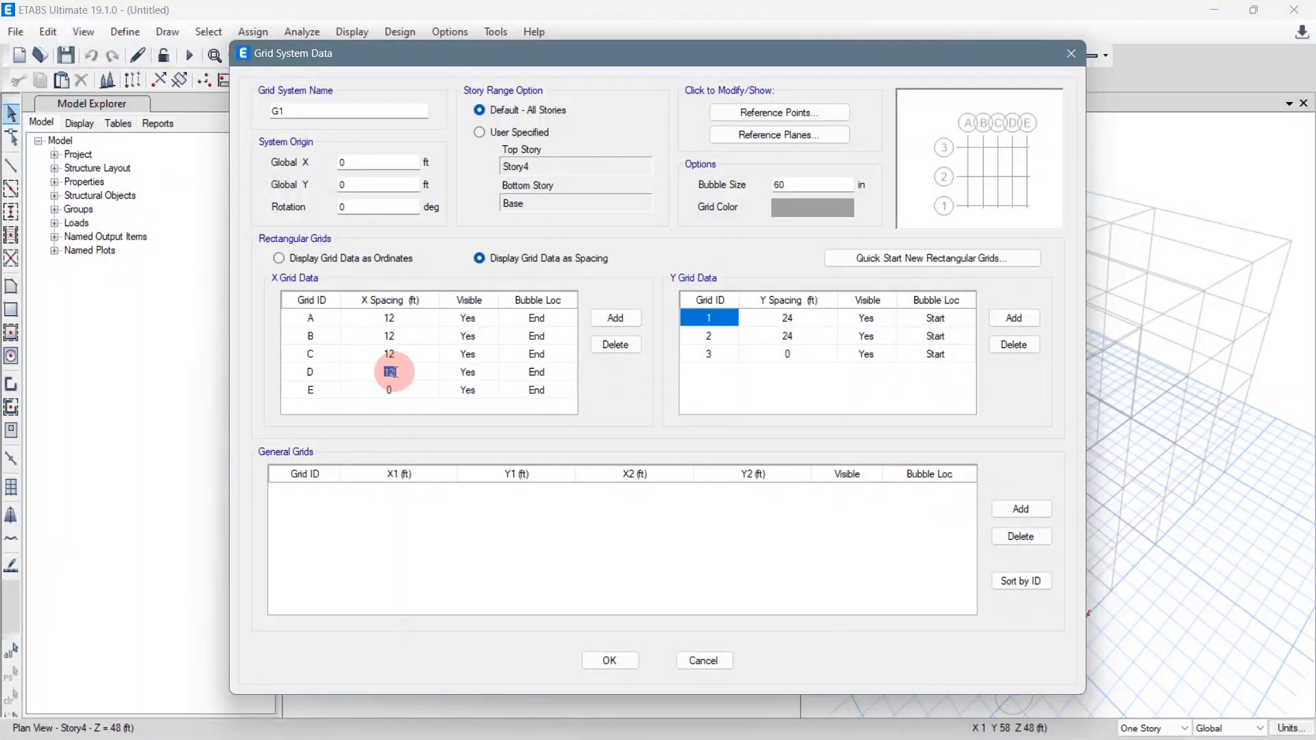
pyautogui.write('20')
# Step: Set the Y spacing of grid line 1 to 60 ft and apply the grid changes to the model
pyautogui.click(793, 336)
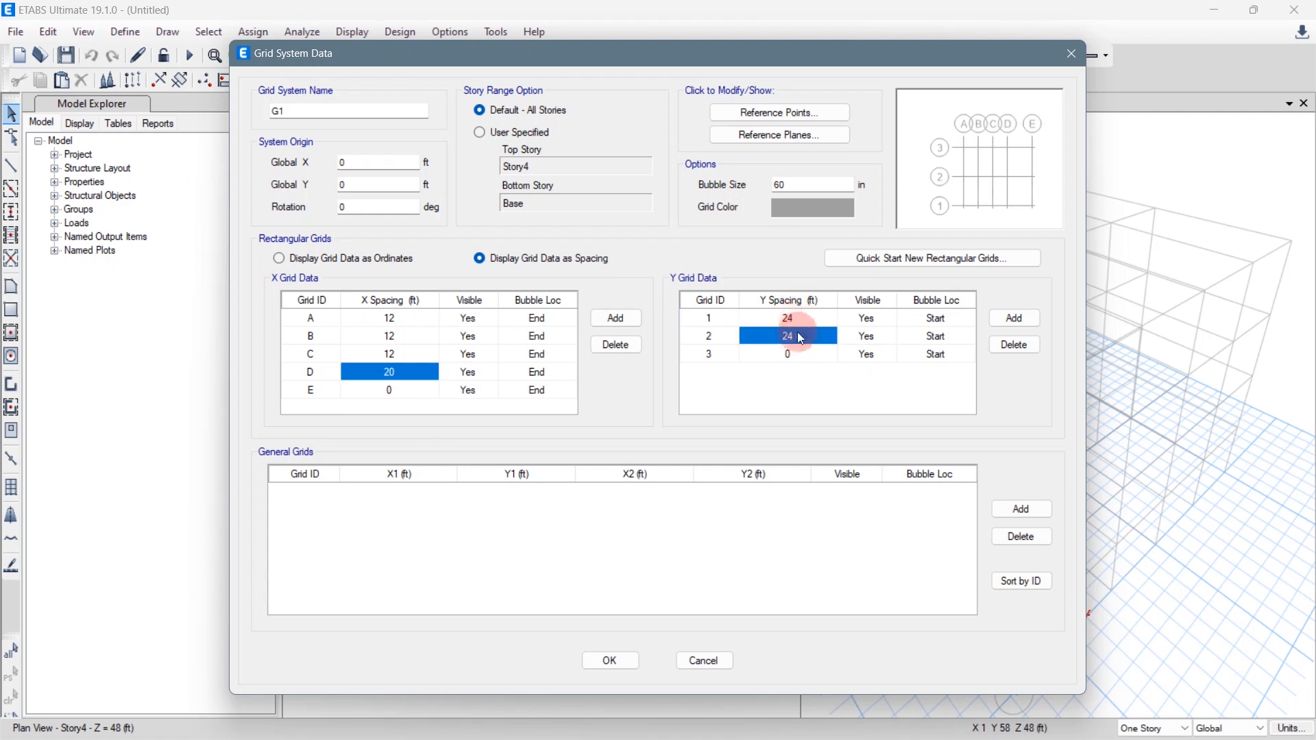
pyautogui.click(978, 183)
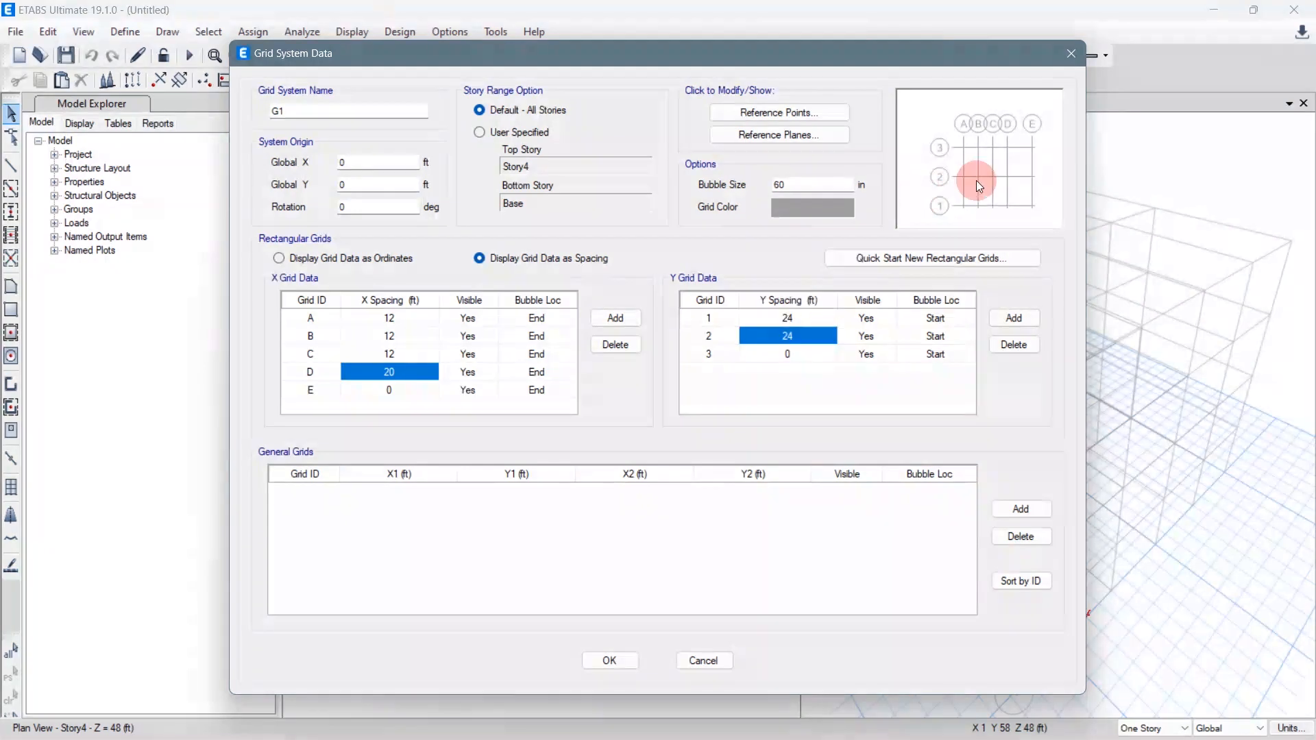
pyautogui.click(803, 321)
pyautogui.click(750, 324)
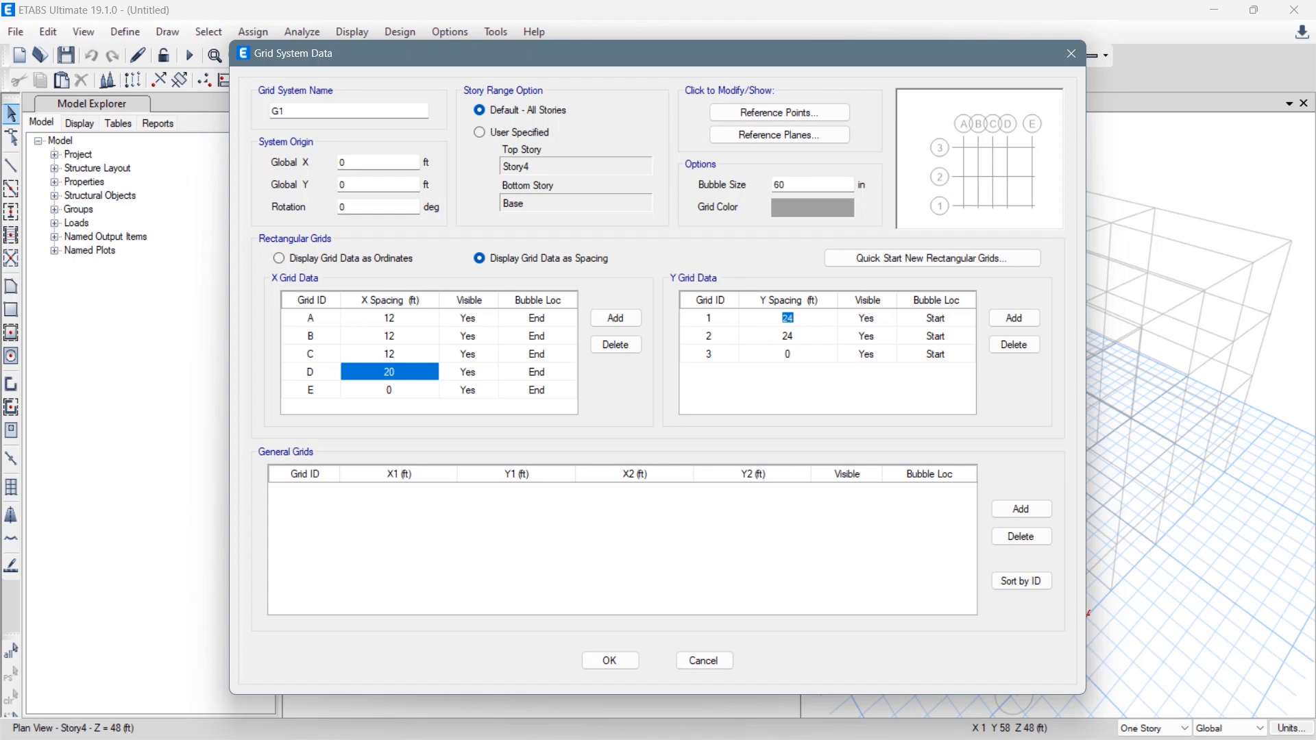
pyautogui.press('BackSpace')
pyautogui.write('60')
pyautogui.click(318, 378)
pyautogui.click(615, 660)
pyautogui.click(617, 591)
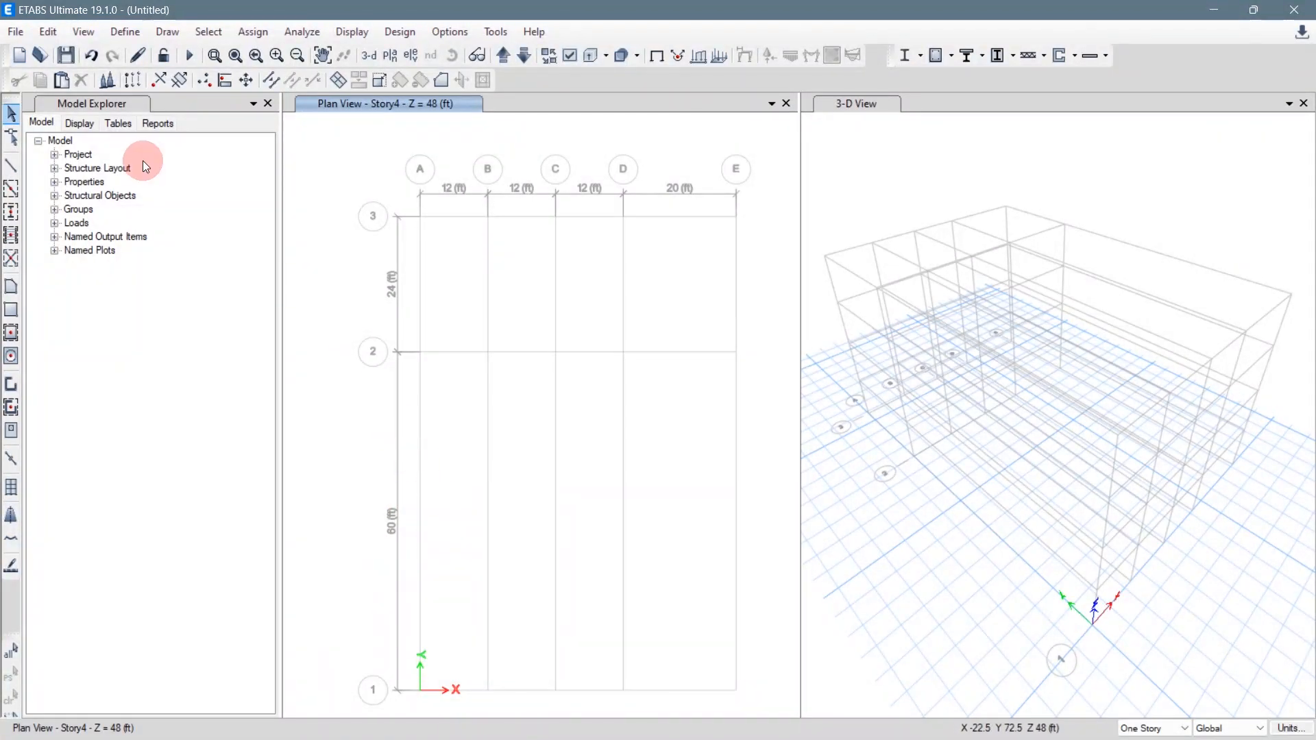
# Step: Add a second Cartesian grid system with the default 4 grid lines at 24 ft spacing in both directions
pyautogui.click(48, 32)
pyautogui.click(207, 347)
pyautogui.click(57, 30)
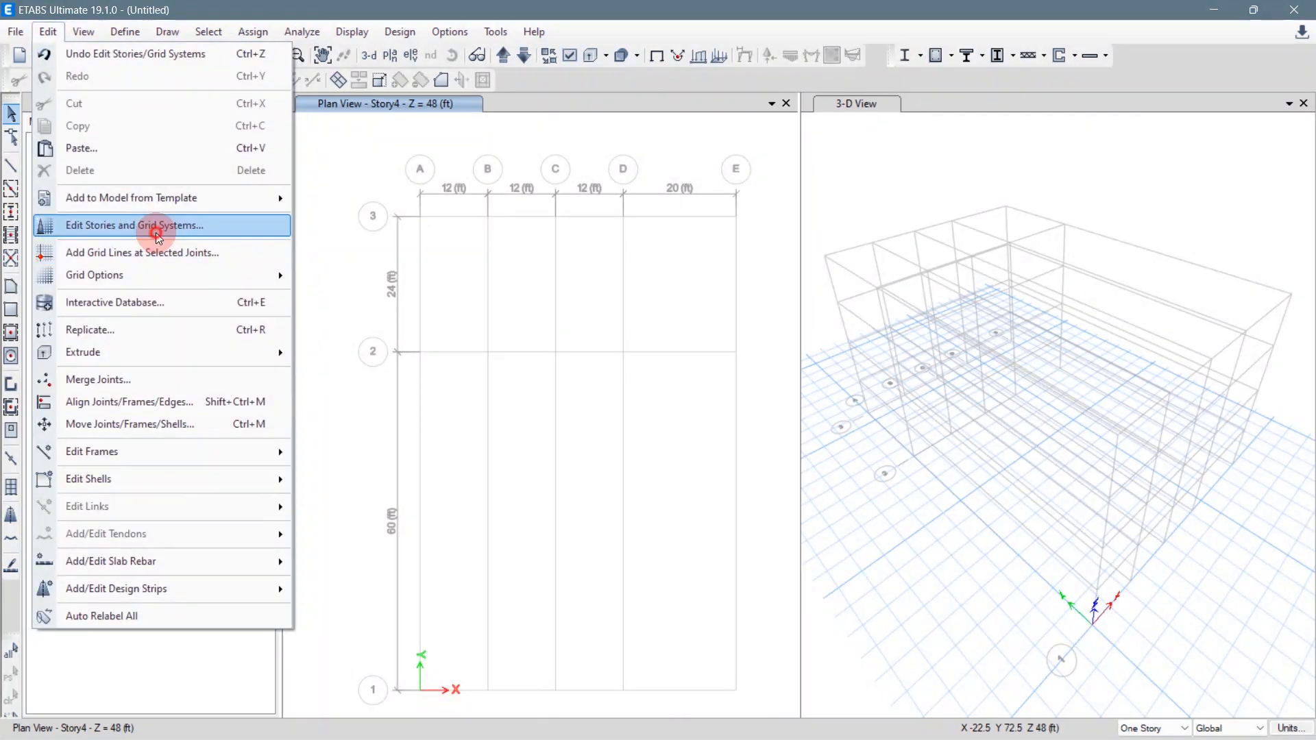
pyautogui.click(153, 226)
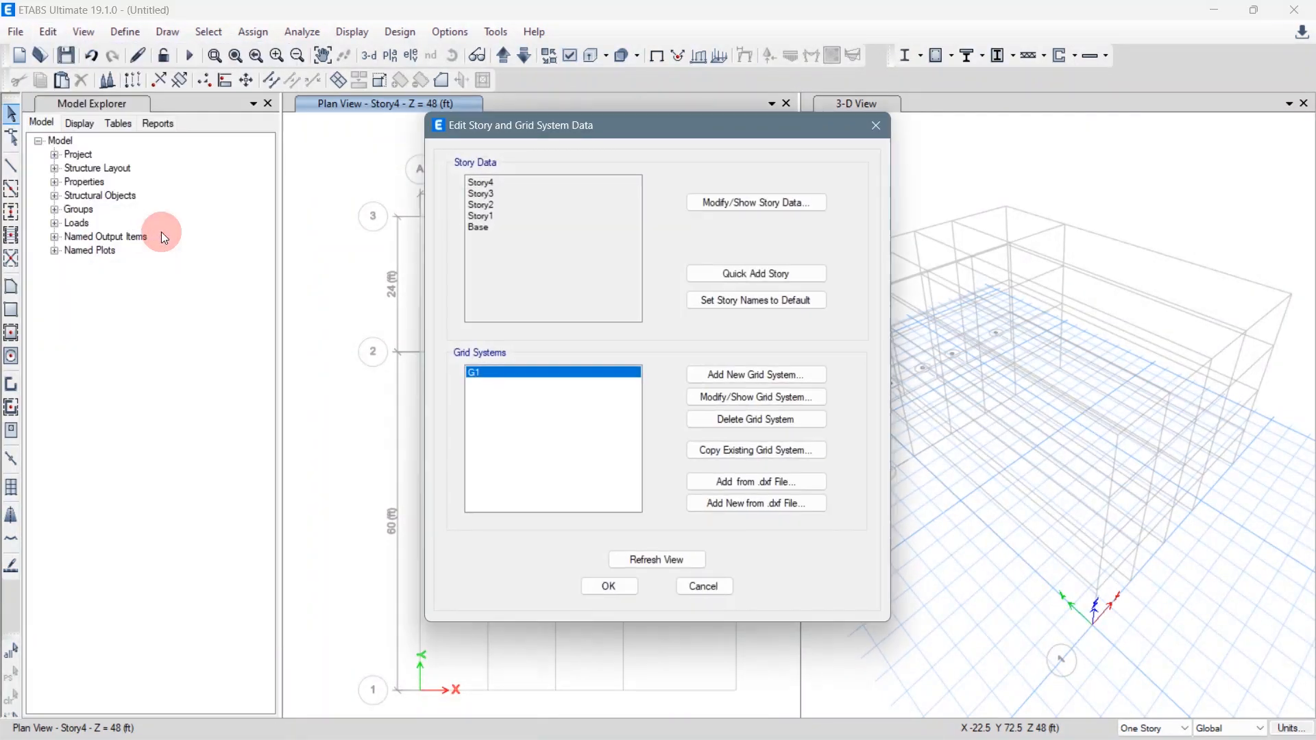
pyautogui.click(751, 374)
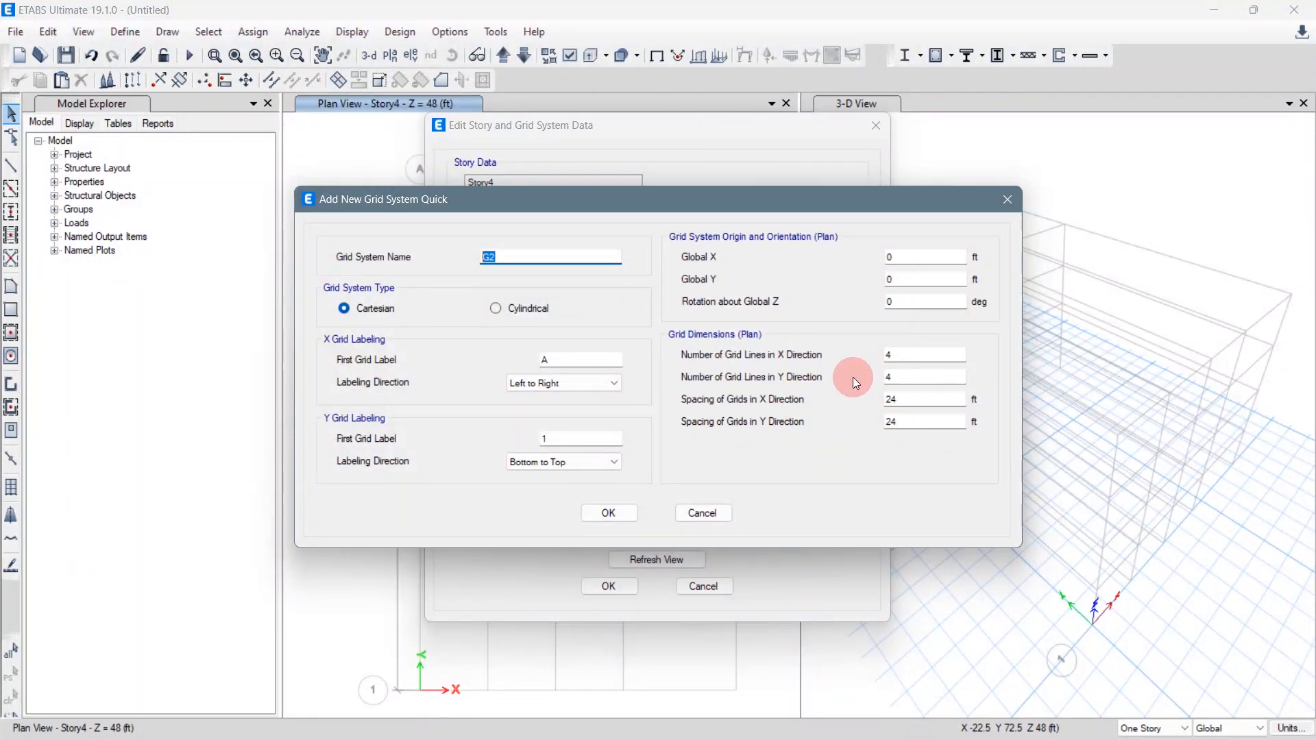
pyautogui.click(619, 513)
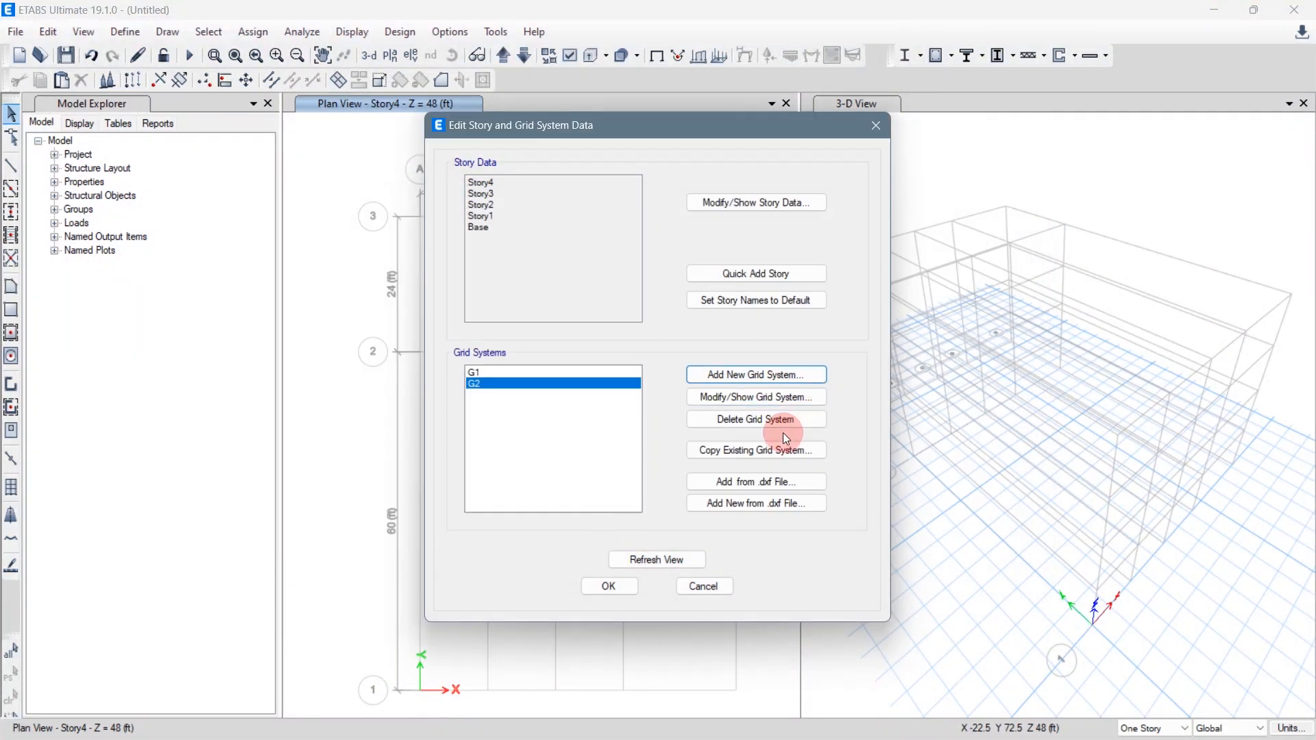
# Step: Display grid system G2's data as spacing and set the X spacing of grid line C to 12 ft
pyautogui.click(775, 400)
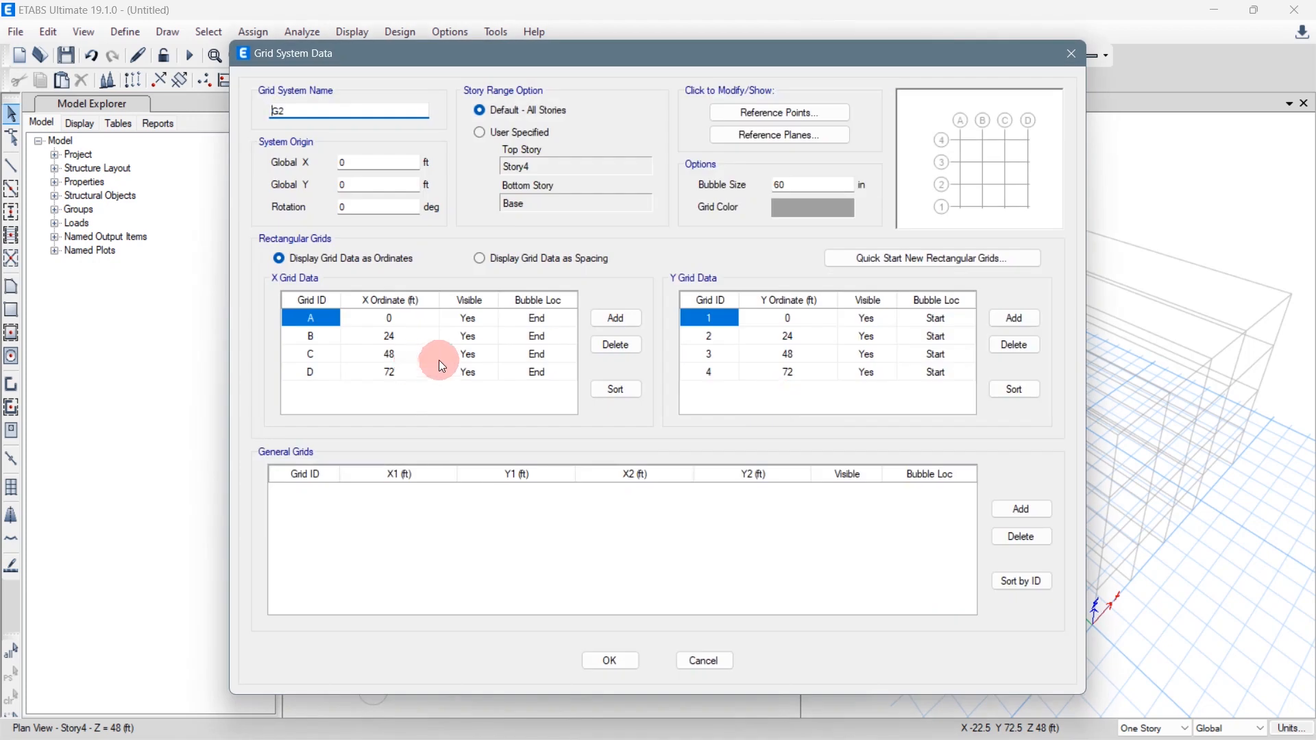
pyautogui.click(548, 259)
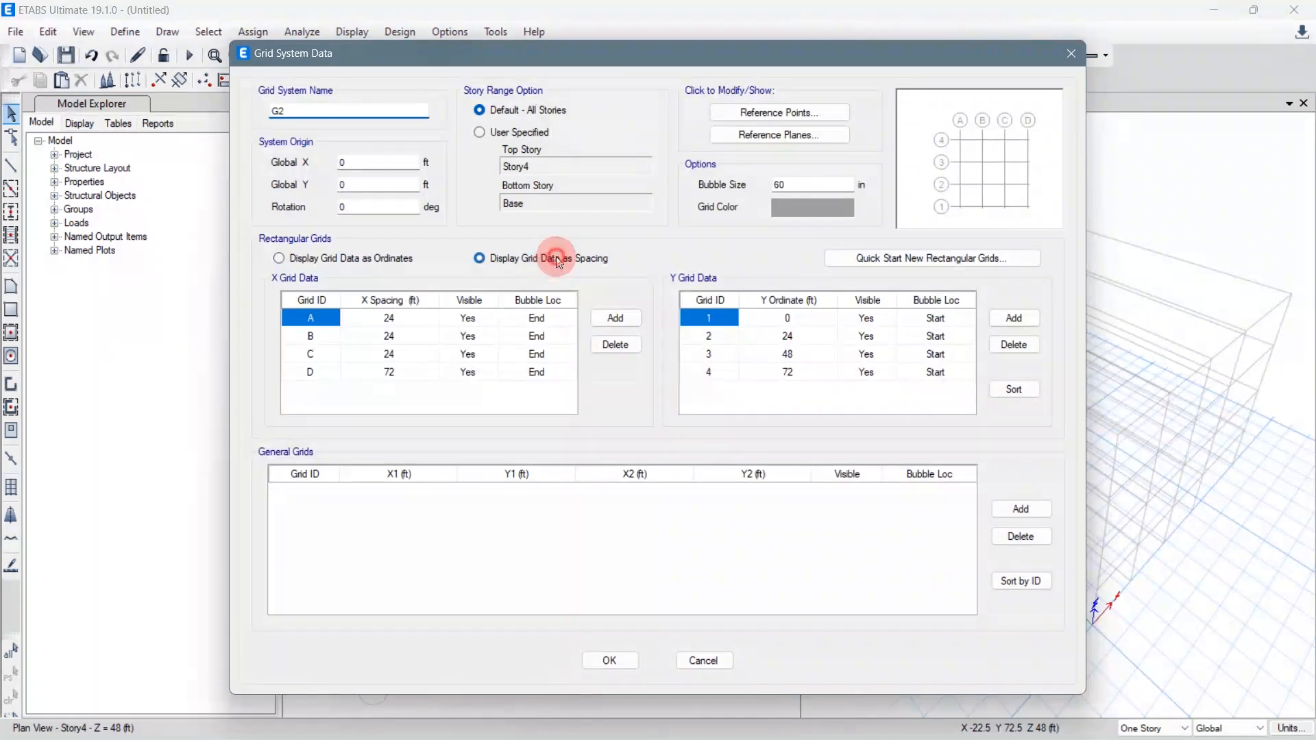
pyautogui.click(393, 351)
pyautogui.click(396, 351)
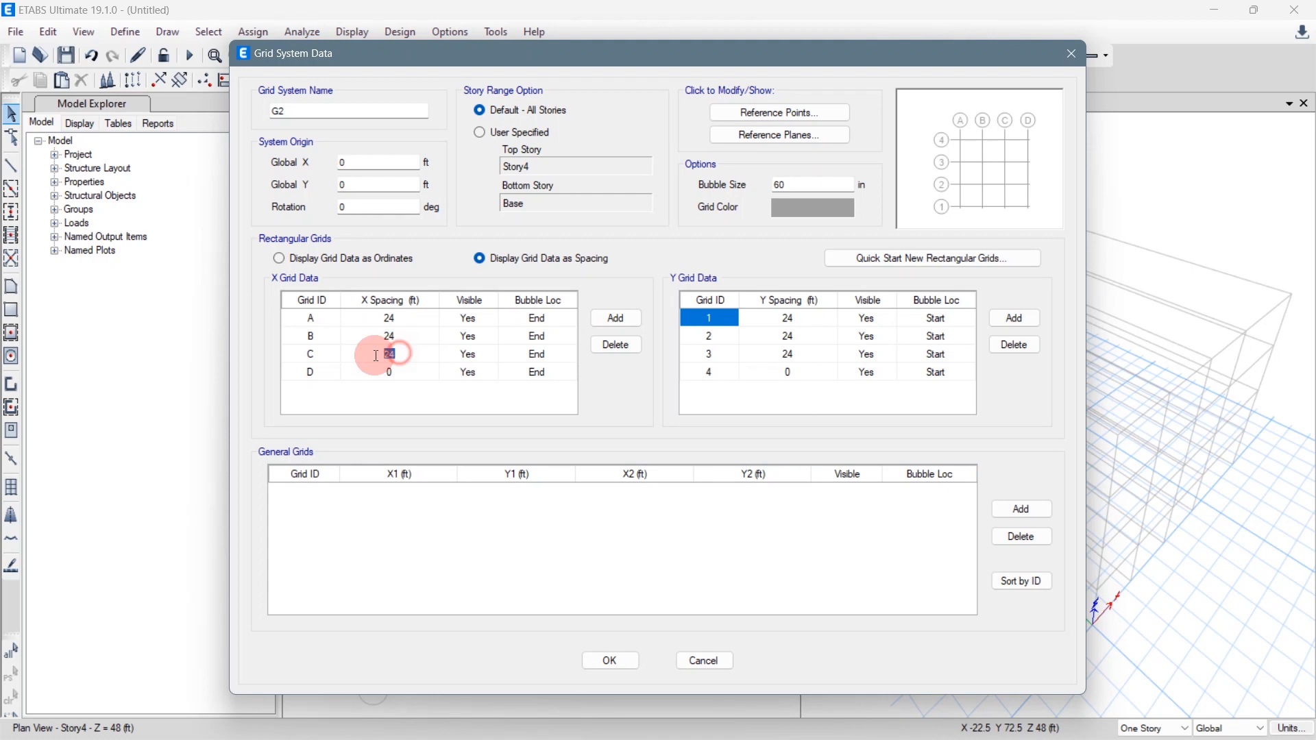
pyautogui.write('12')
pyautogui.click(629, 660)
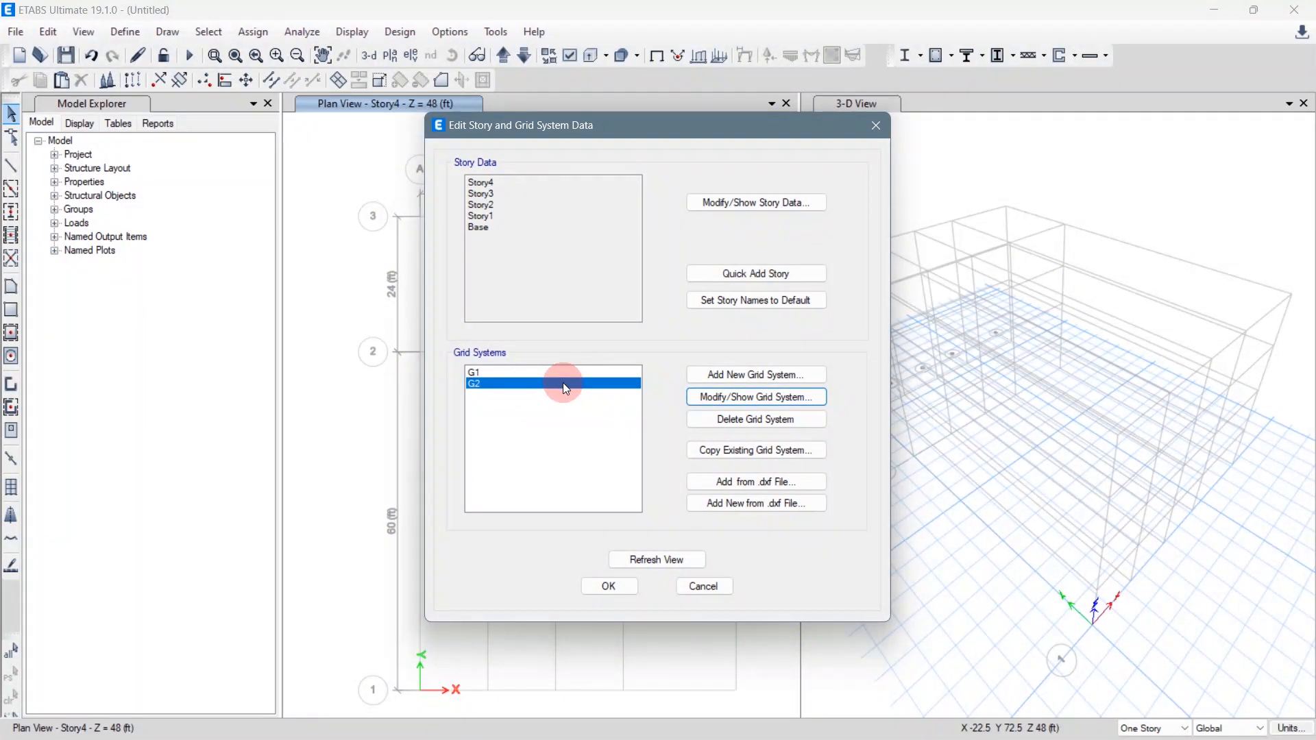
# Step: Reopen grid system G2 and examine its rotation setting
pyautogui.click(747, 400)
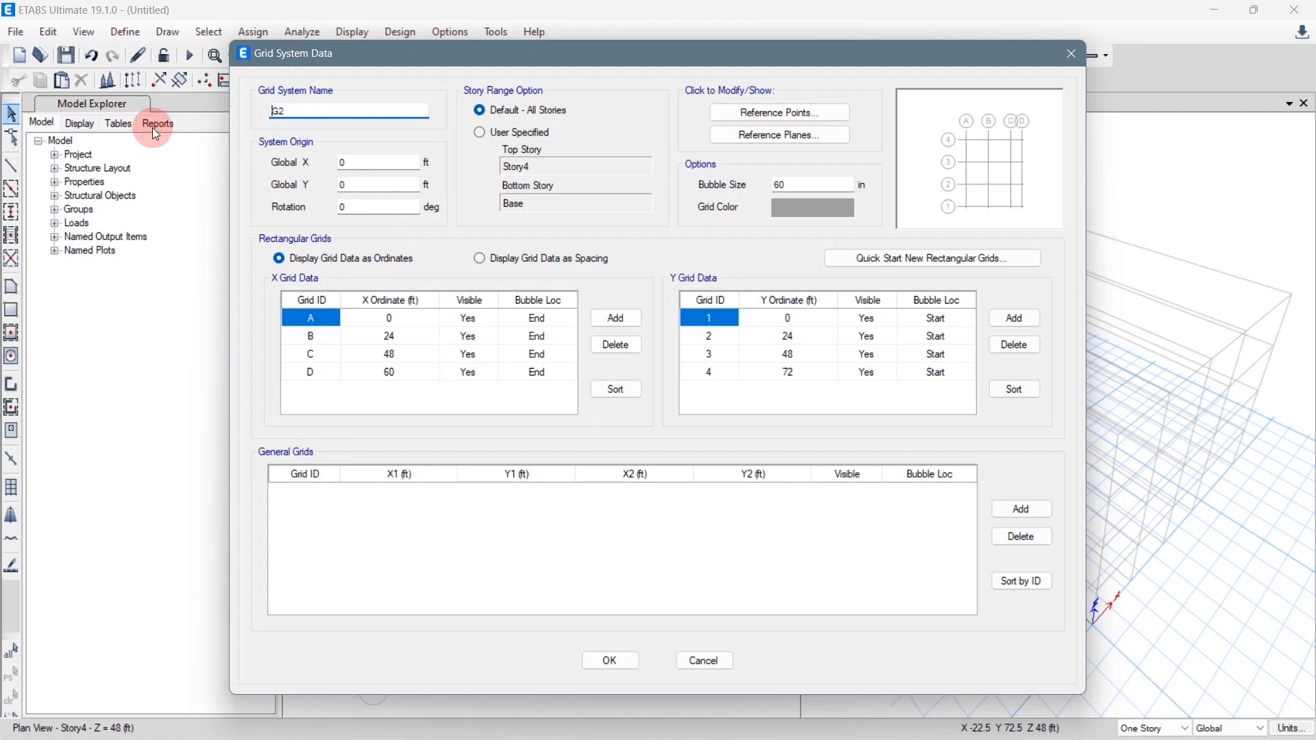
pyautogui.click(353, 207)
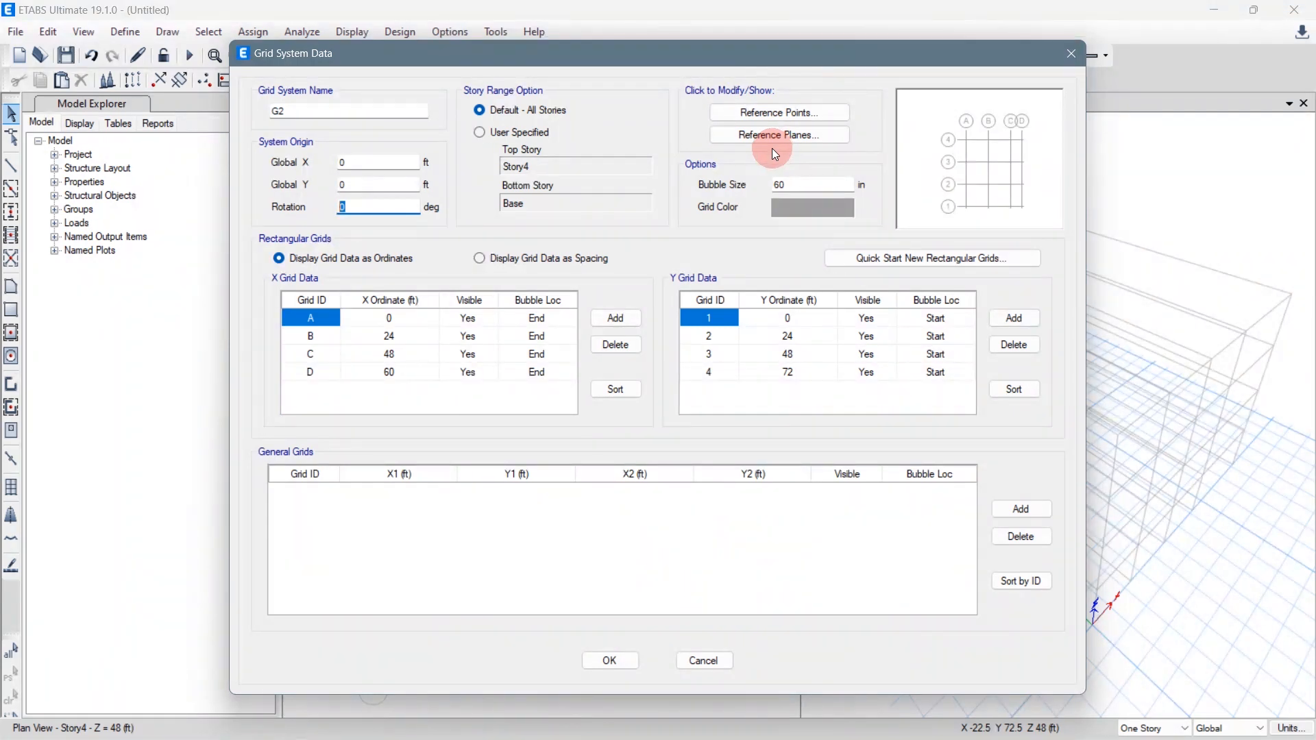
pyautogui.click(617, 661)
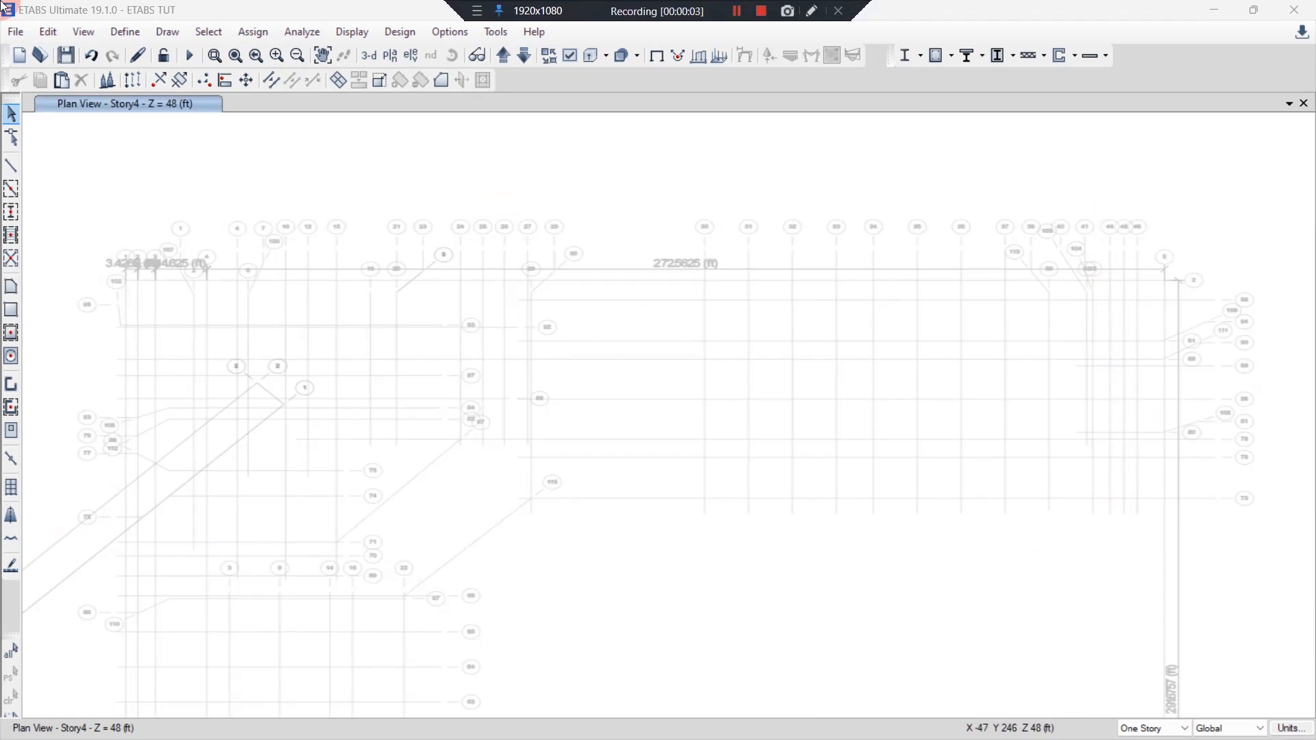
# Step: Open the story and grid system editor and change the grid color of grid system G1 to red
pyautogui.click(31, 32)
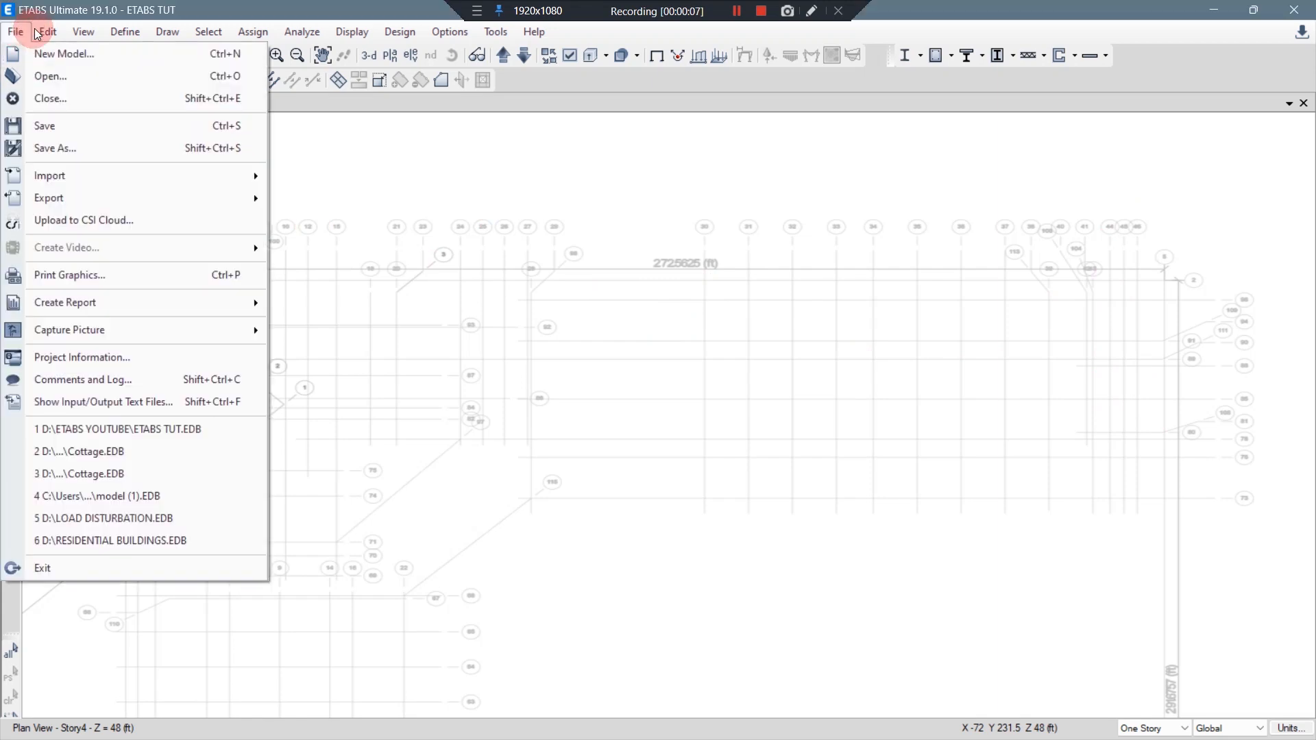
pyautogui.moveTo(46, 32)
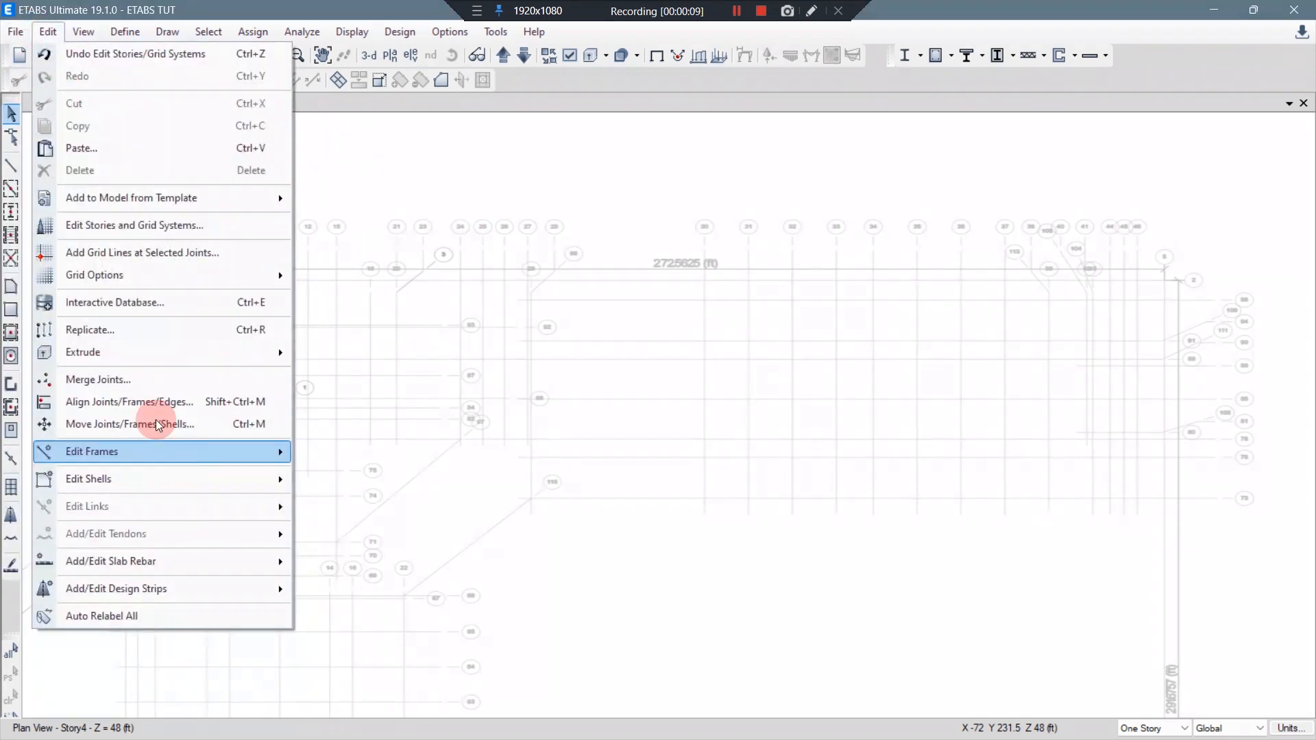
pyautogui.click(135, 223)
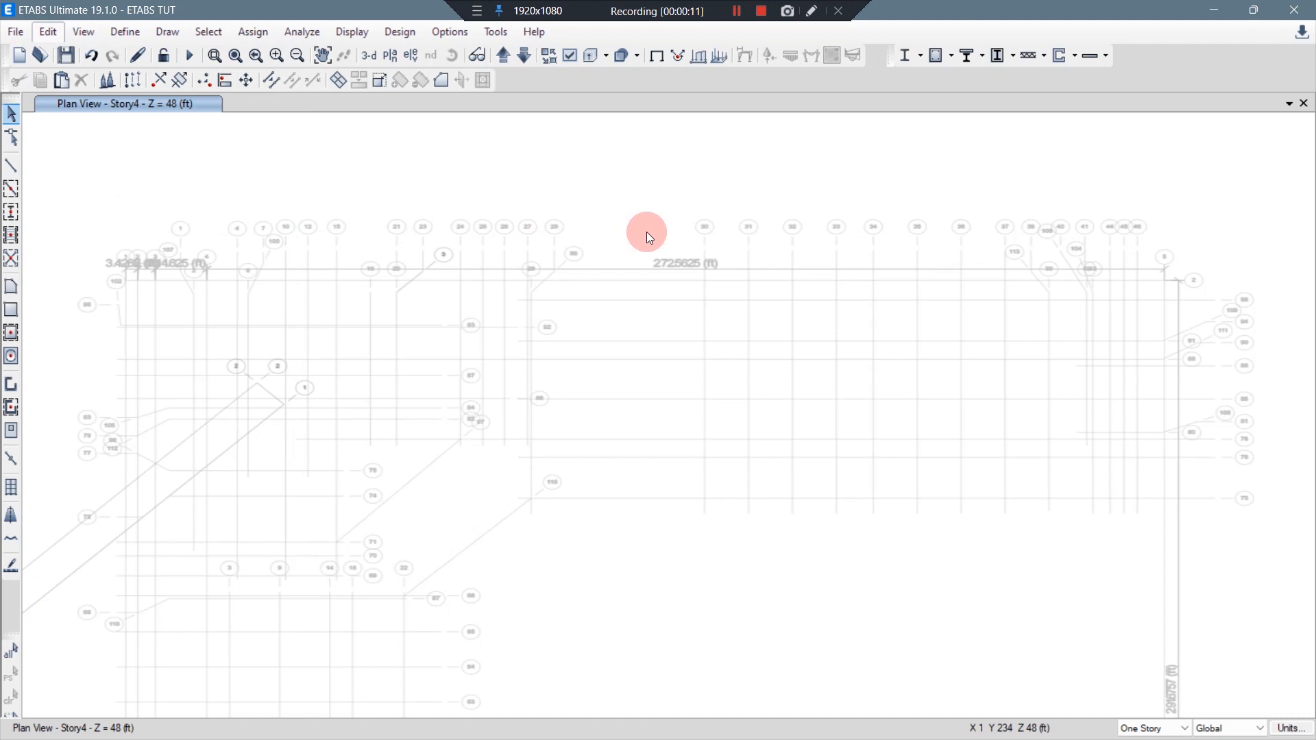
pyautogui.click(495, 374)
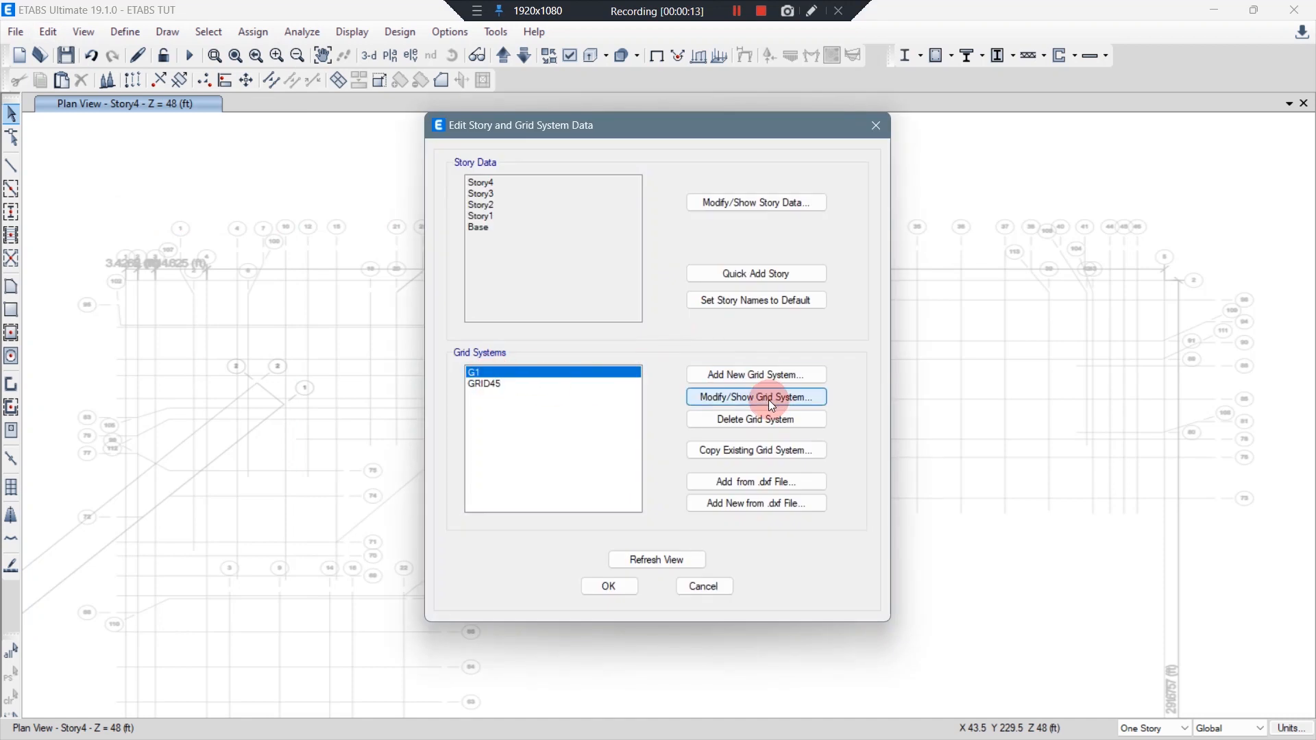
pyautogui.click(751, 401)
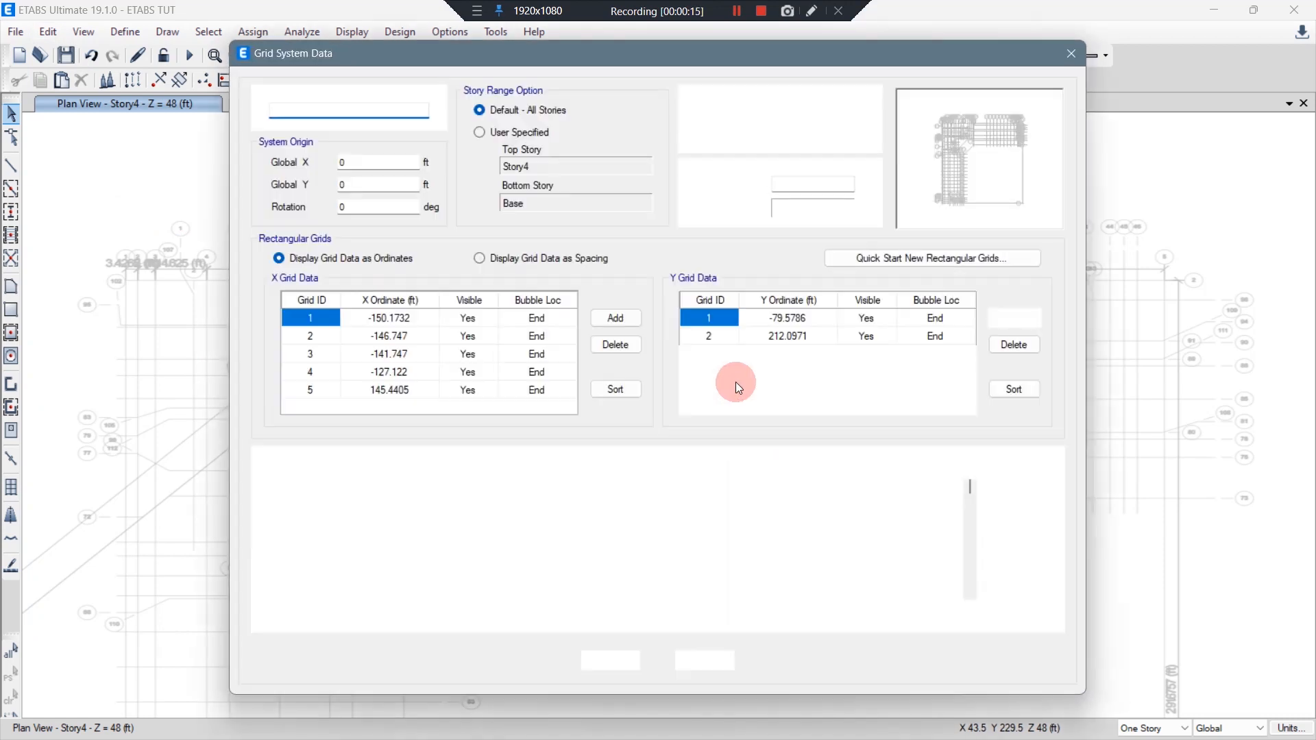
pyautogui.click(783, 213)
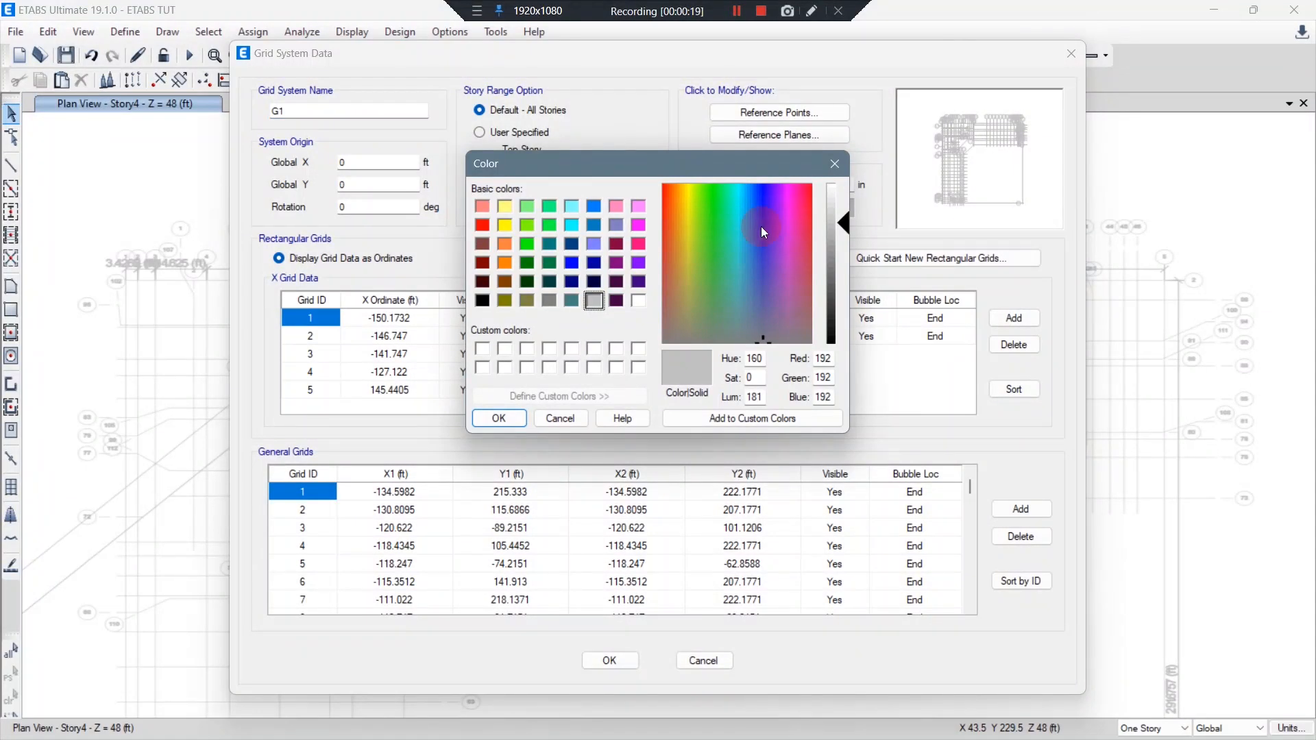
pyautogui.click(480, 226)
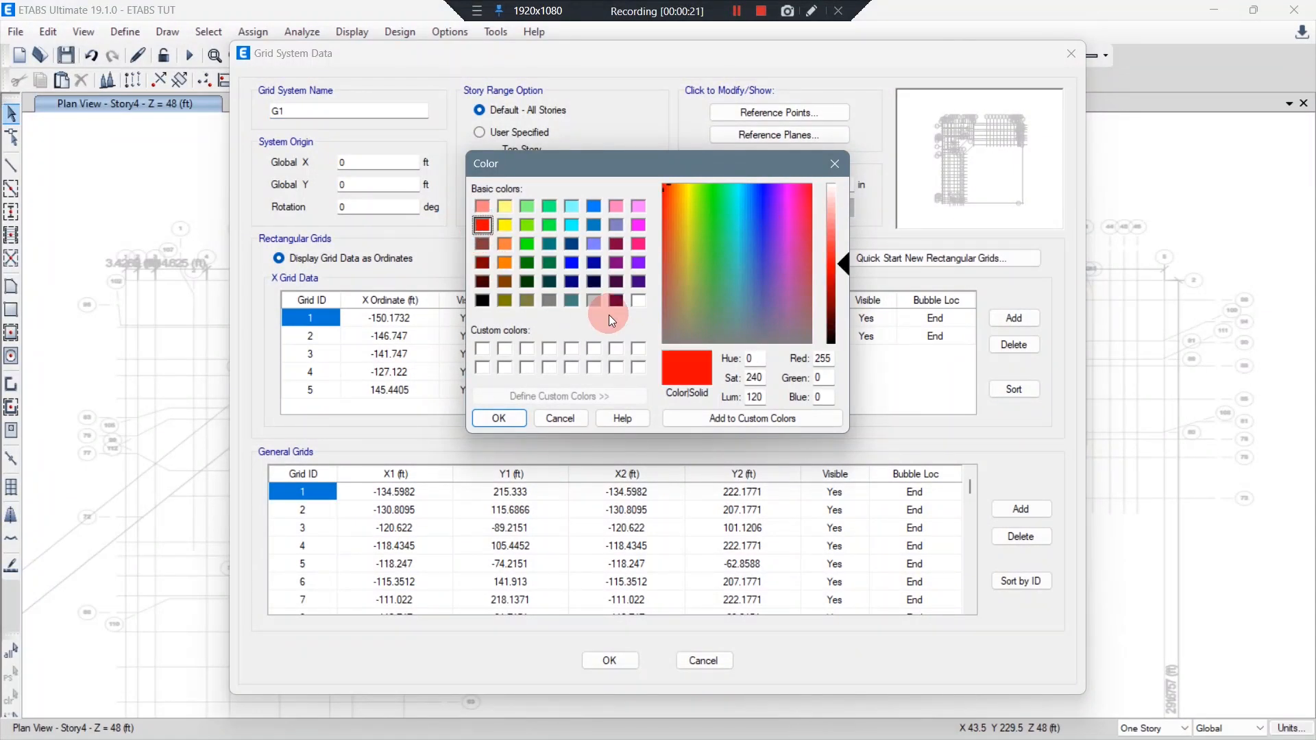
pyautogui.click(496, 418)
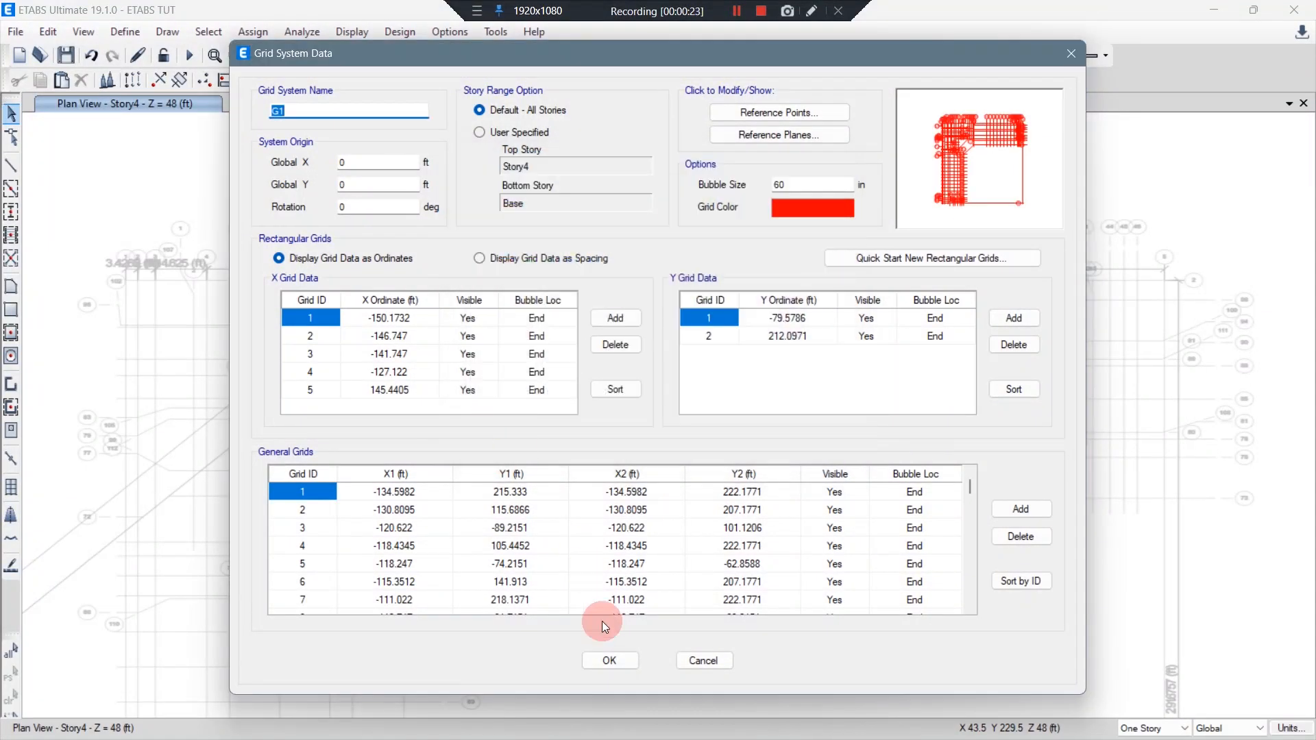
pyautogui.click(610, 660)
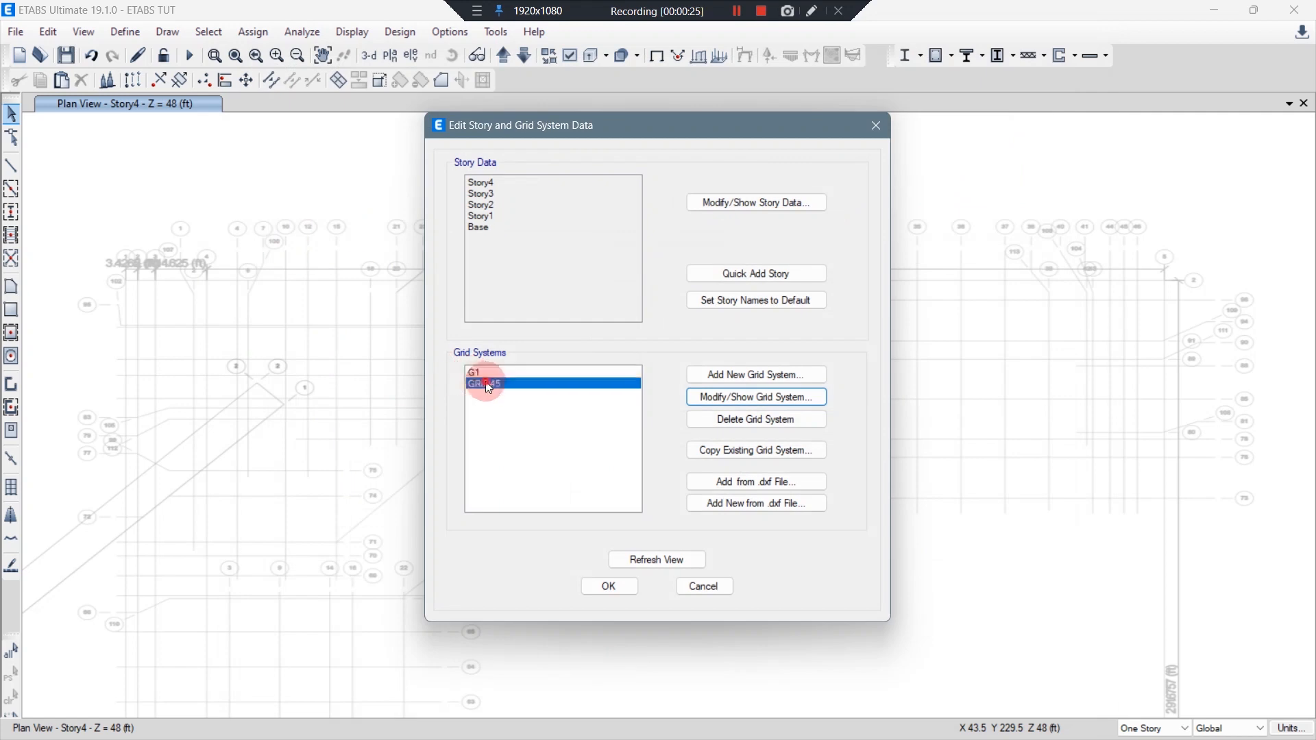
# Step: Change the grid color of grid system GRID45 to red and apply the grid changes to the model
pyautogui.click(724, 399)
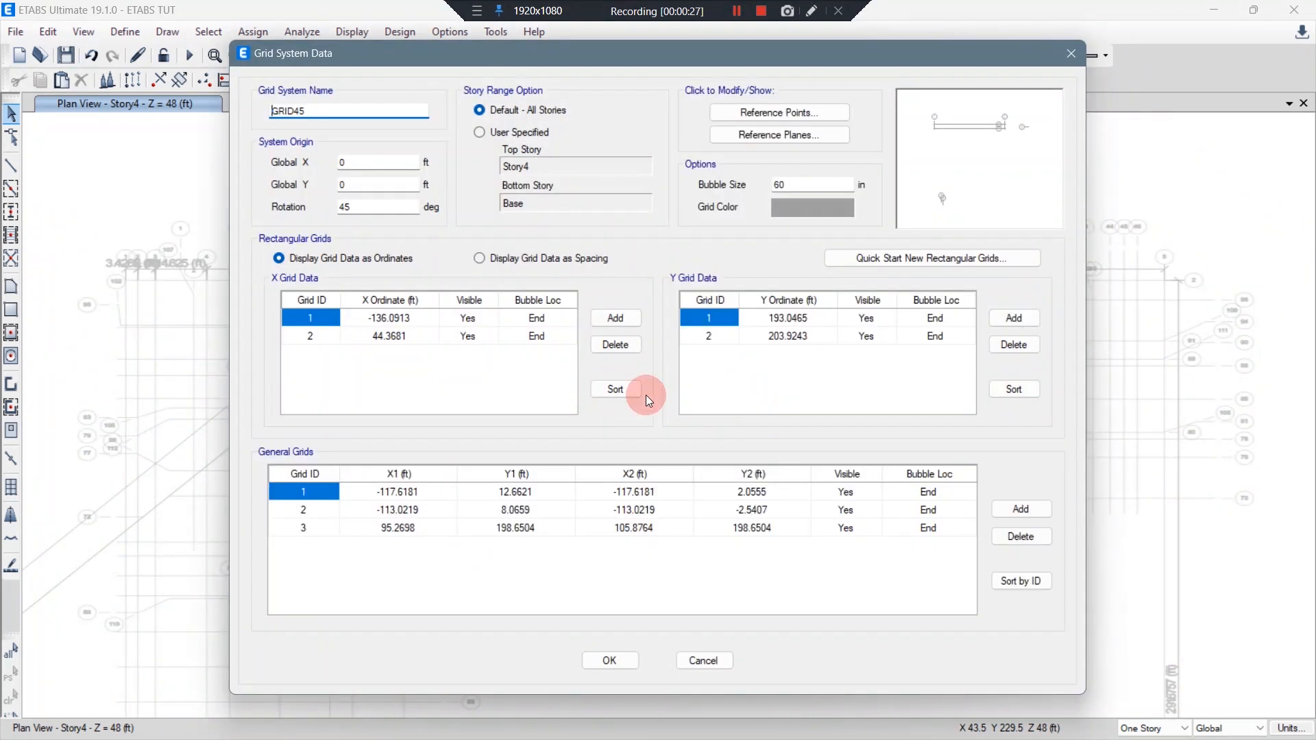
pyautogui.click(788, 207)
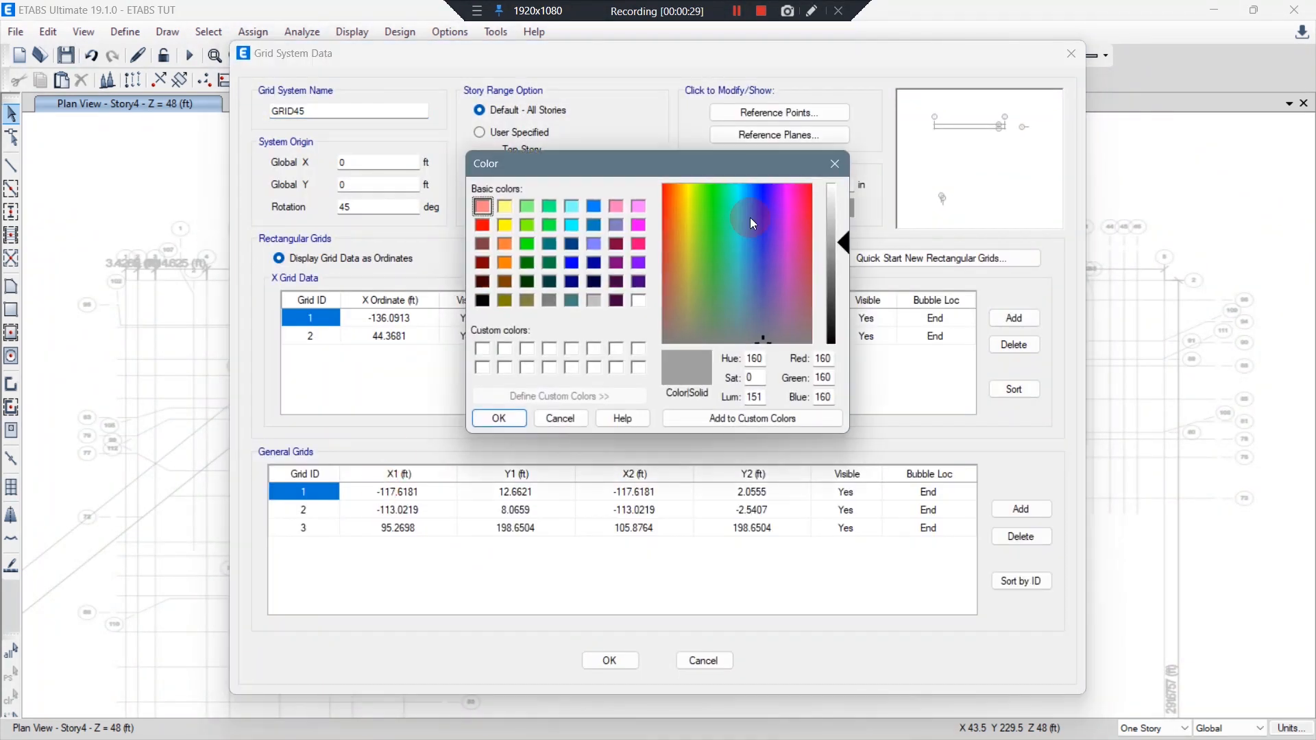
pyautogui.click(480, 228)
pyautogui.click(498, 416)
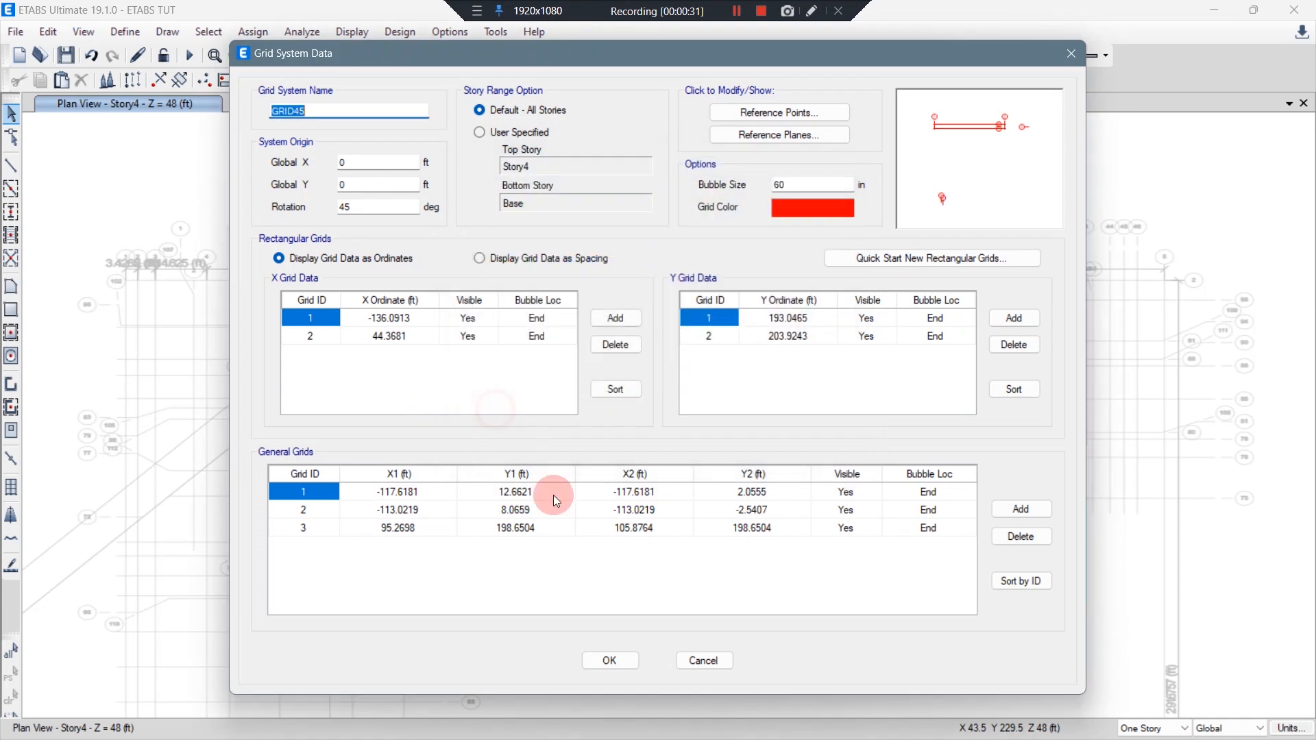
pyautogui.click(612, 659)
pyautogui.click(602, 594)
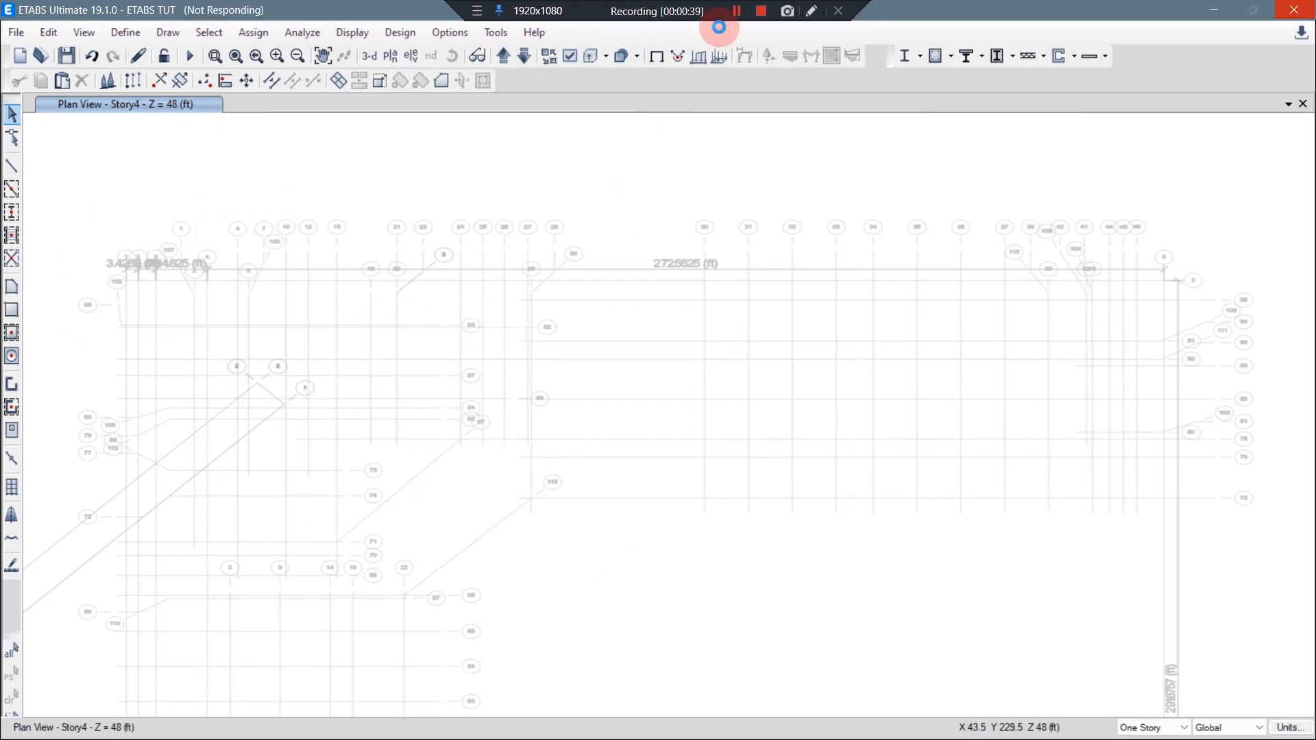
pyautogui.click(737, 11)
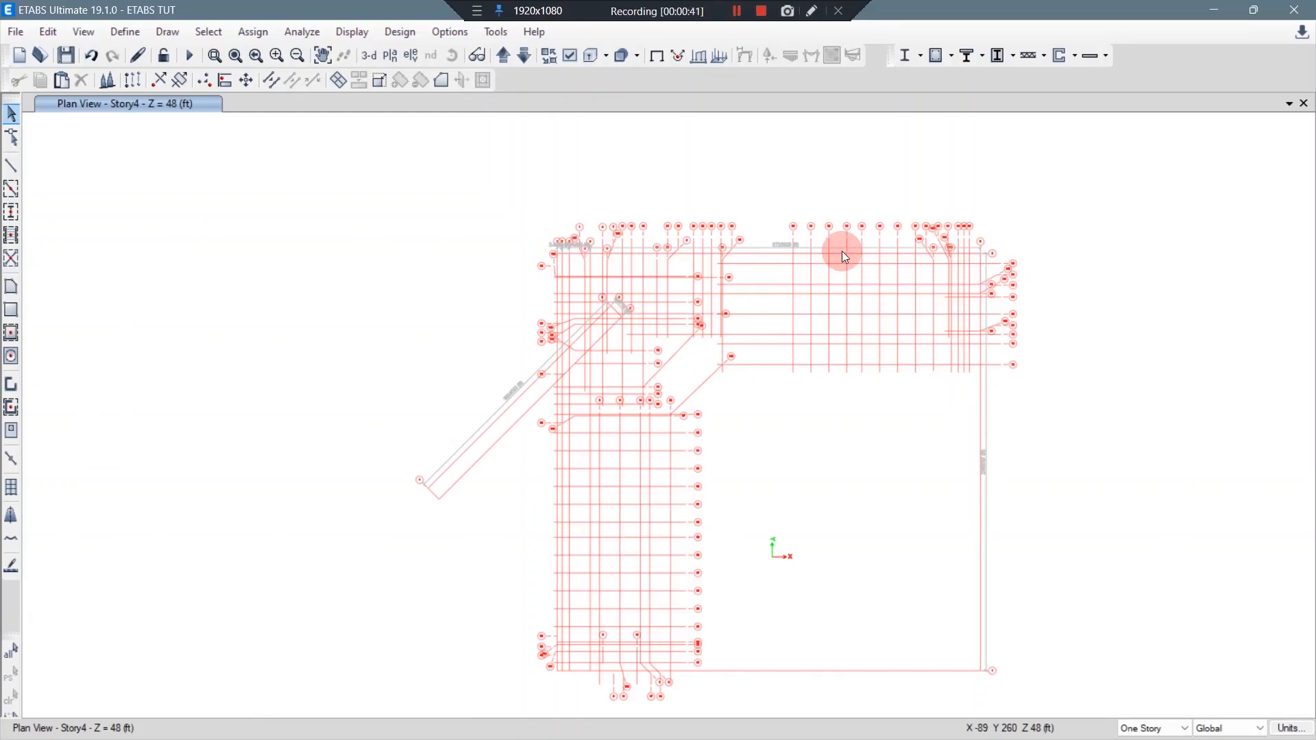
# Step: Hide the grids in the Story4 plan view and show them again
pyautogui.scroll(3, 844, 255)
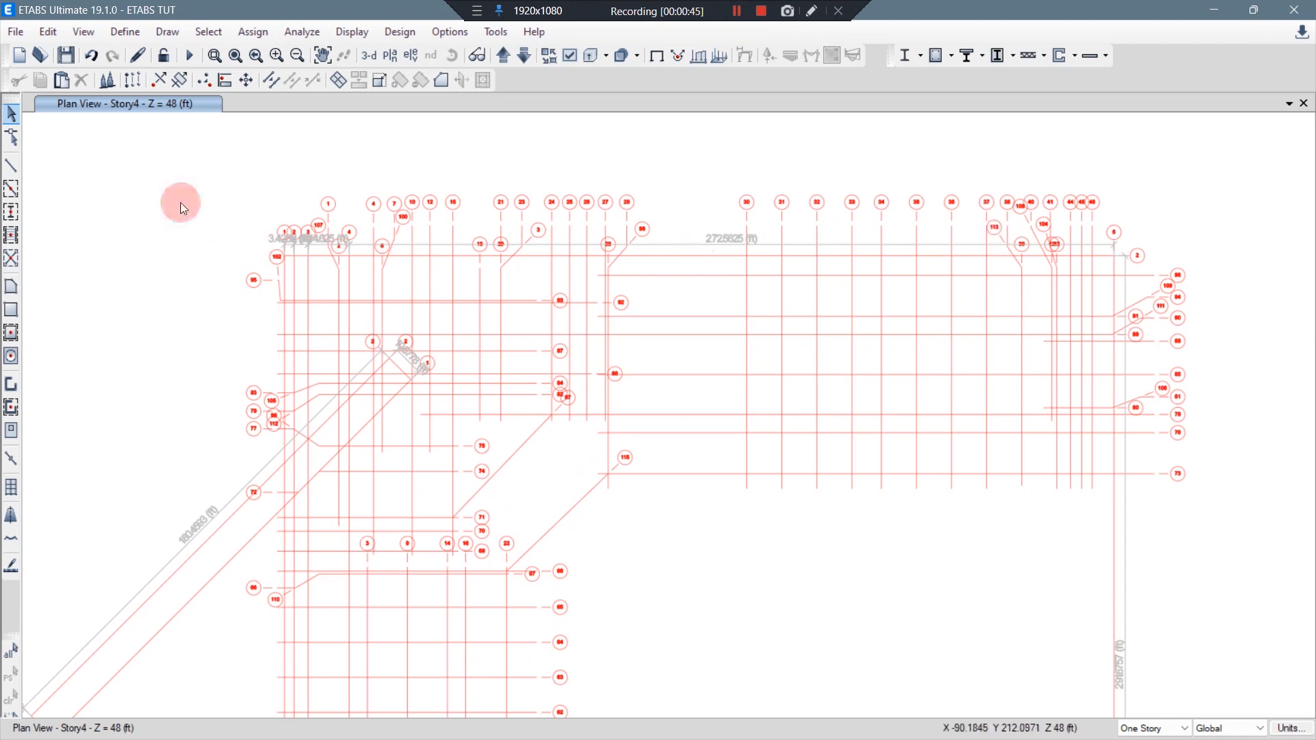
pyautogui.hotkey('ctrl', 'd')
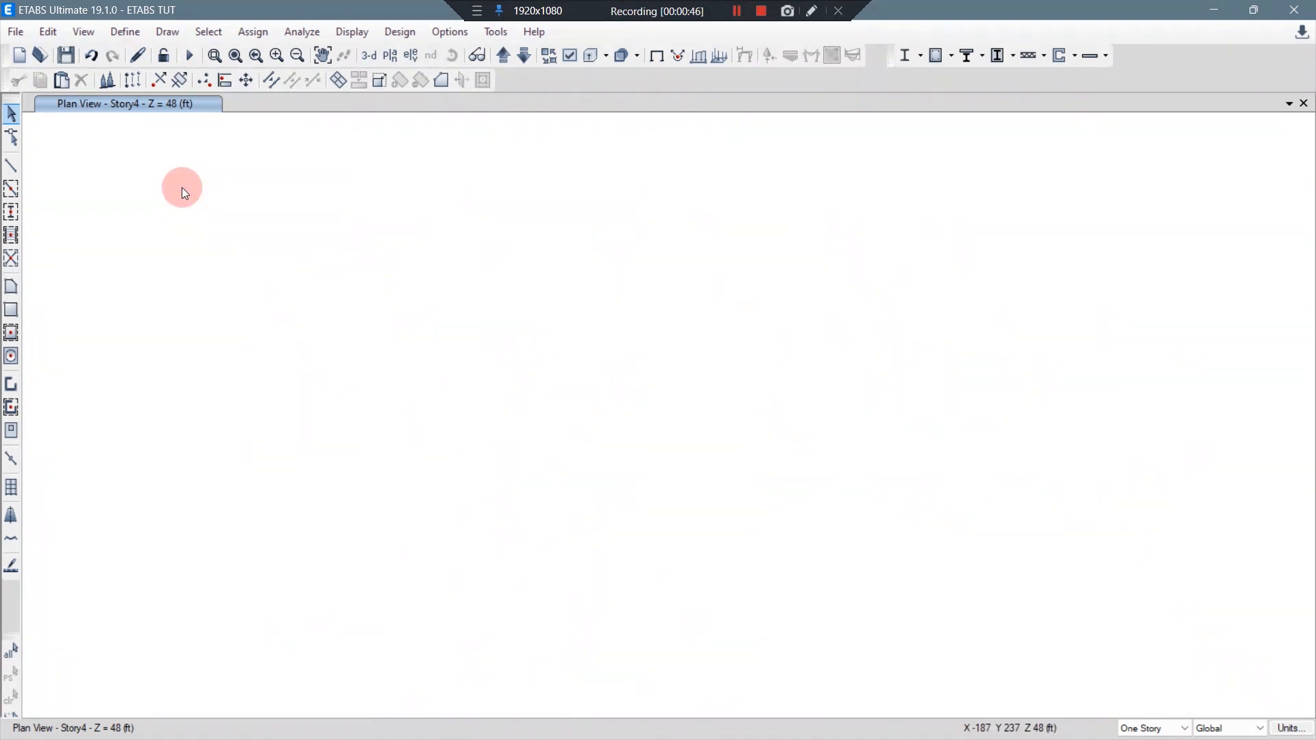
pyautogui.hotkey('ctrl', 'd')
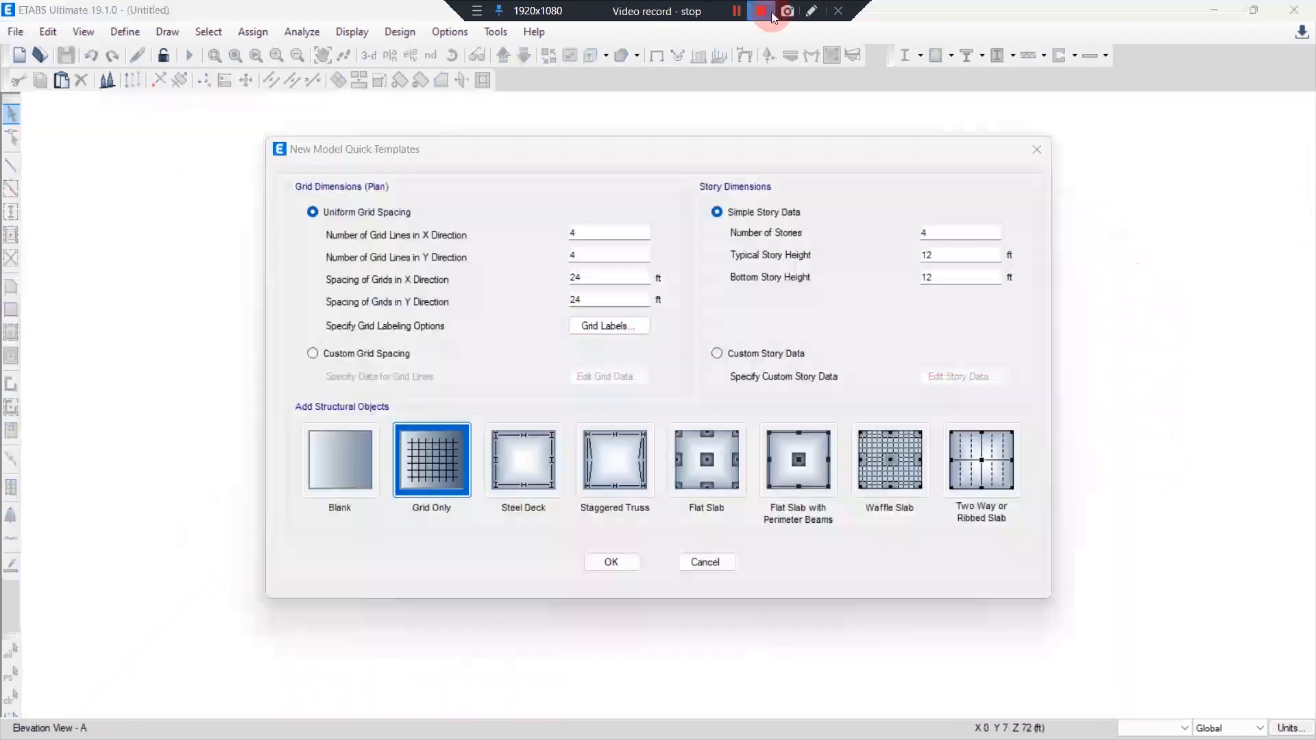
# Step: Set the bottom story height to 8 ft and create the new Grid Only model
pyautogui.click(761, 11)
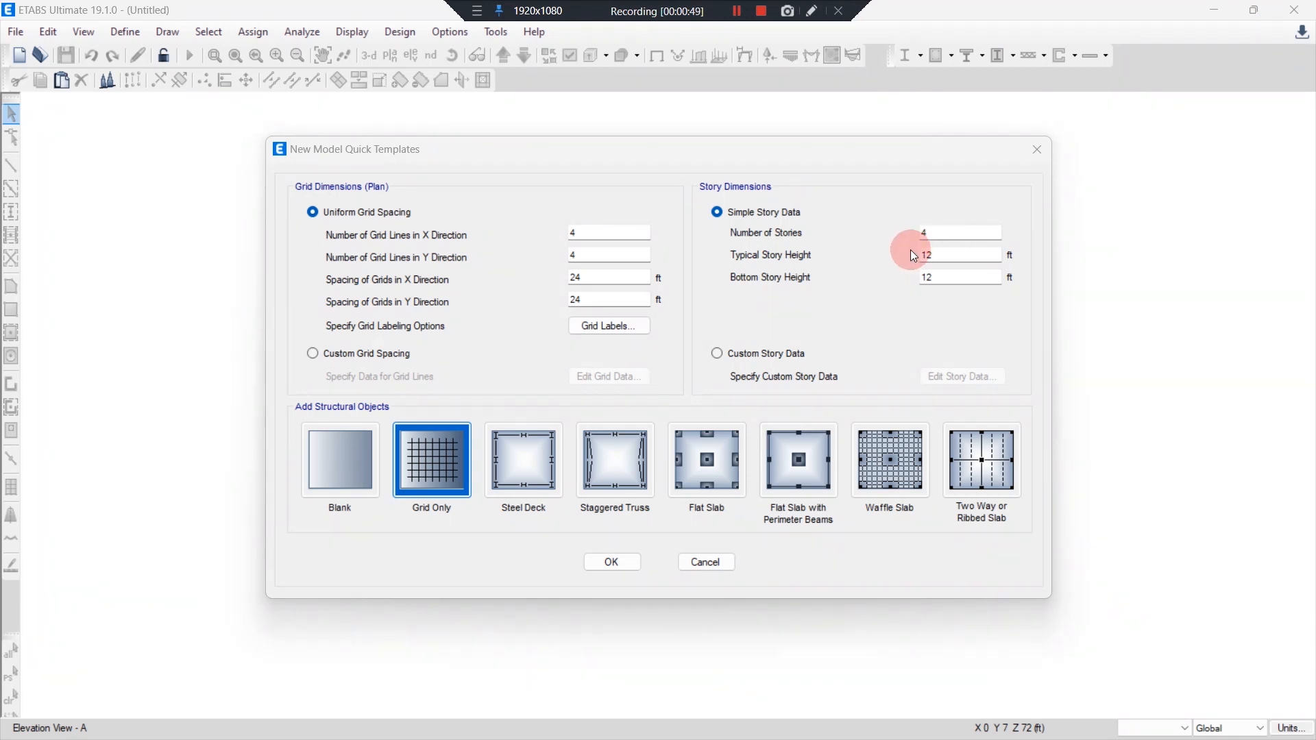
pyautogui.moveTo(963, 255); pyautogui.dragTo(929, 253)
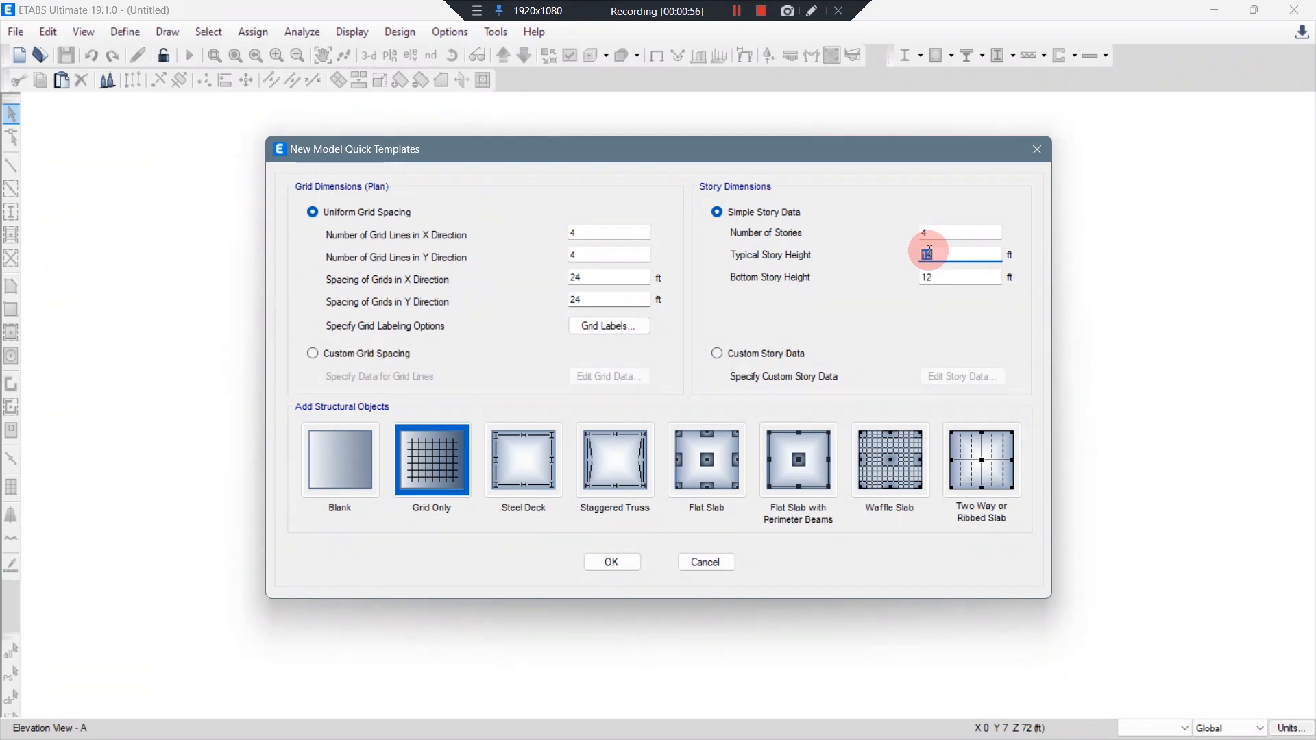
pyautogui.click(959, 281)
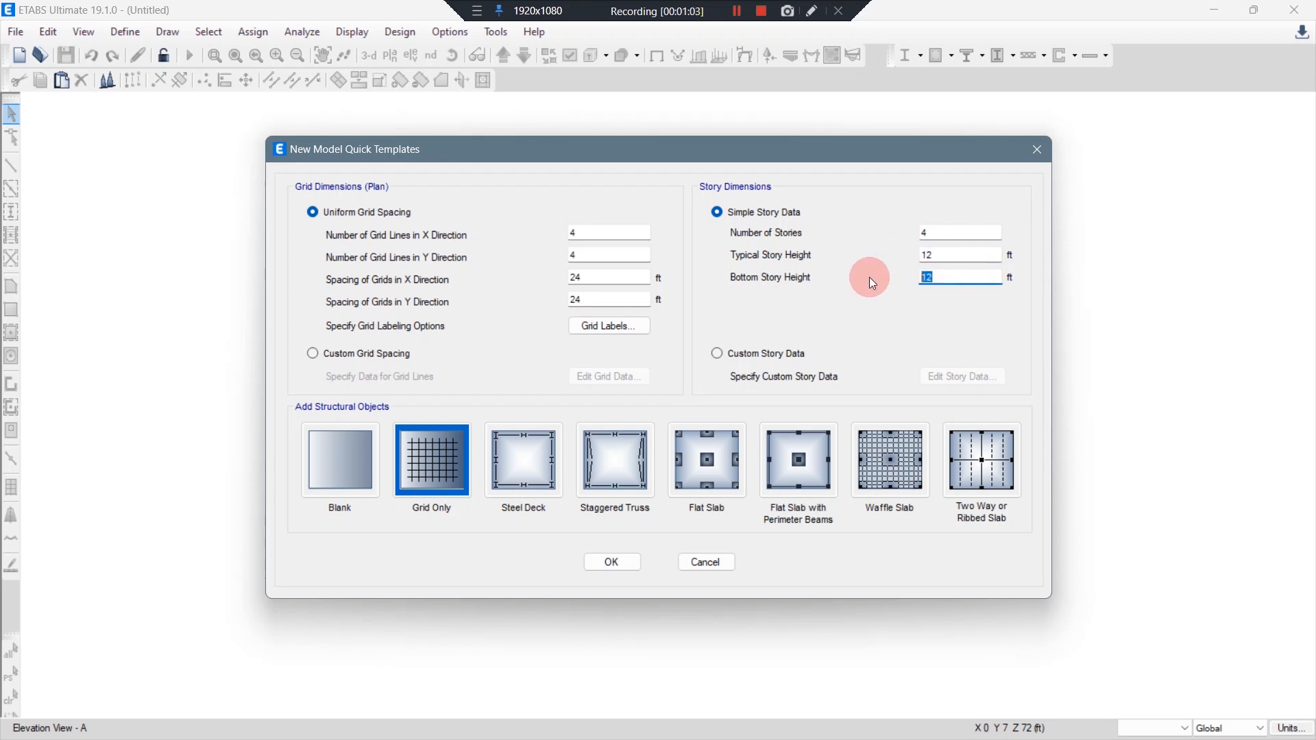
pyautogui.write('8')
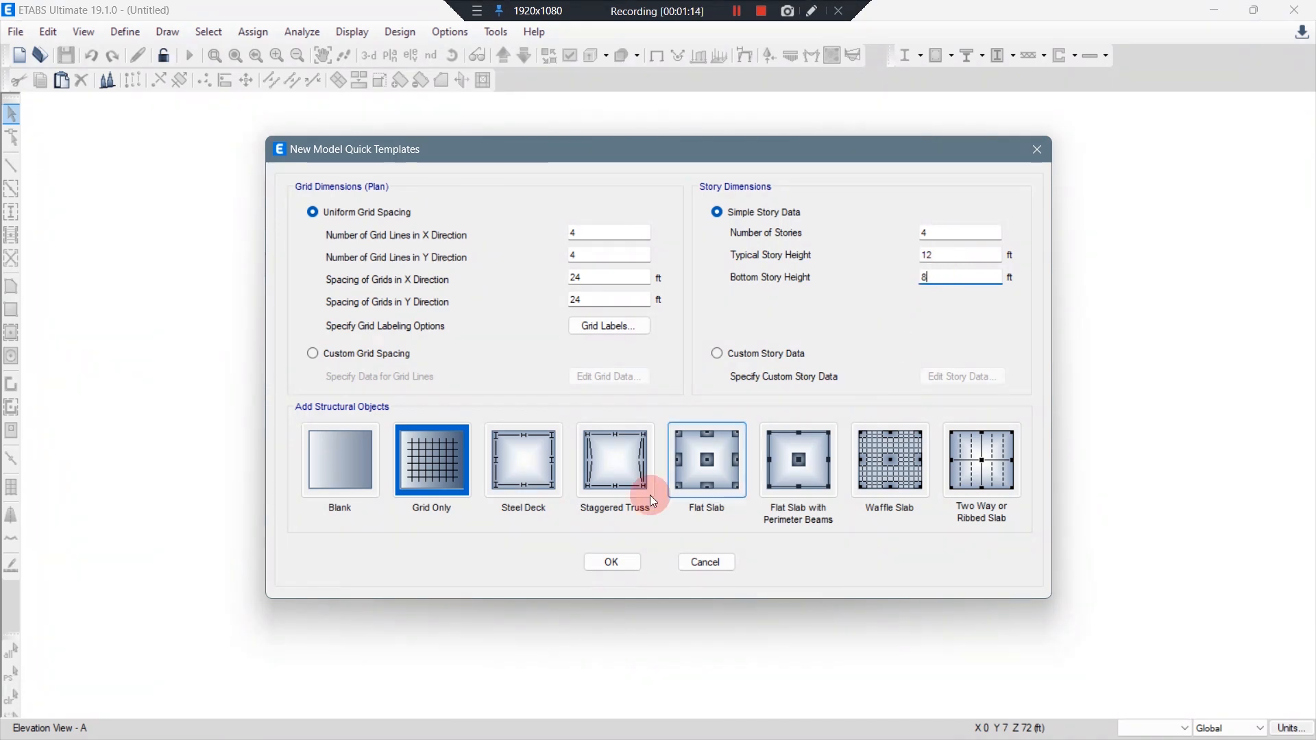
pyautogui.click(598, 567)
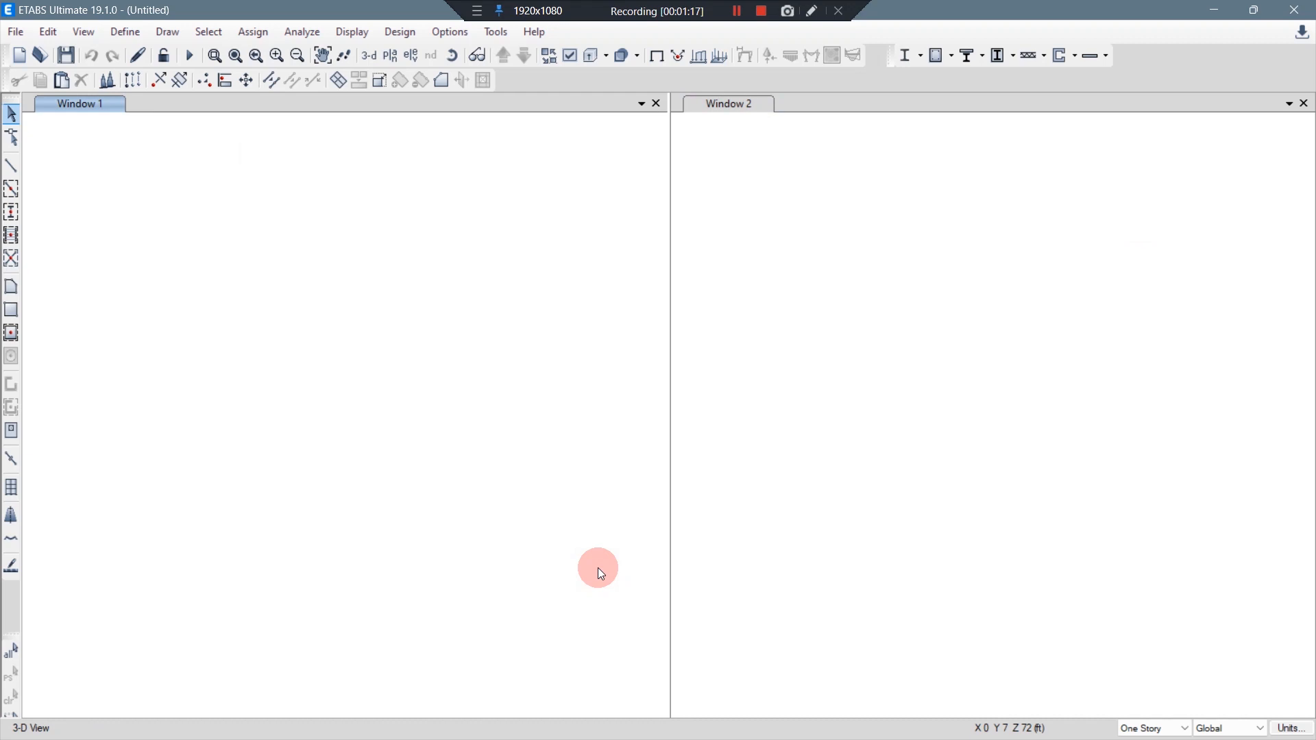
# Step: Display the elevation view at grid line A in place of the plan view
pyautogui.click(410, 55)
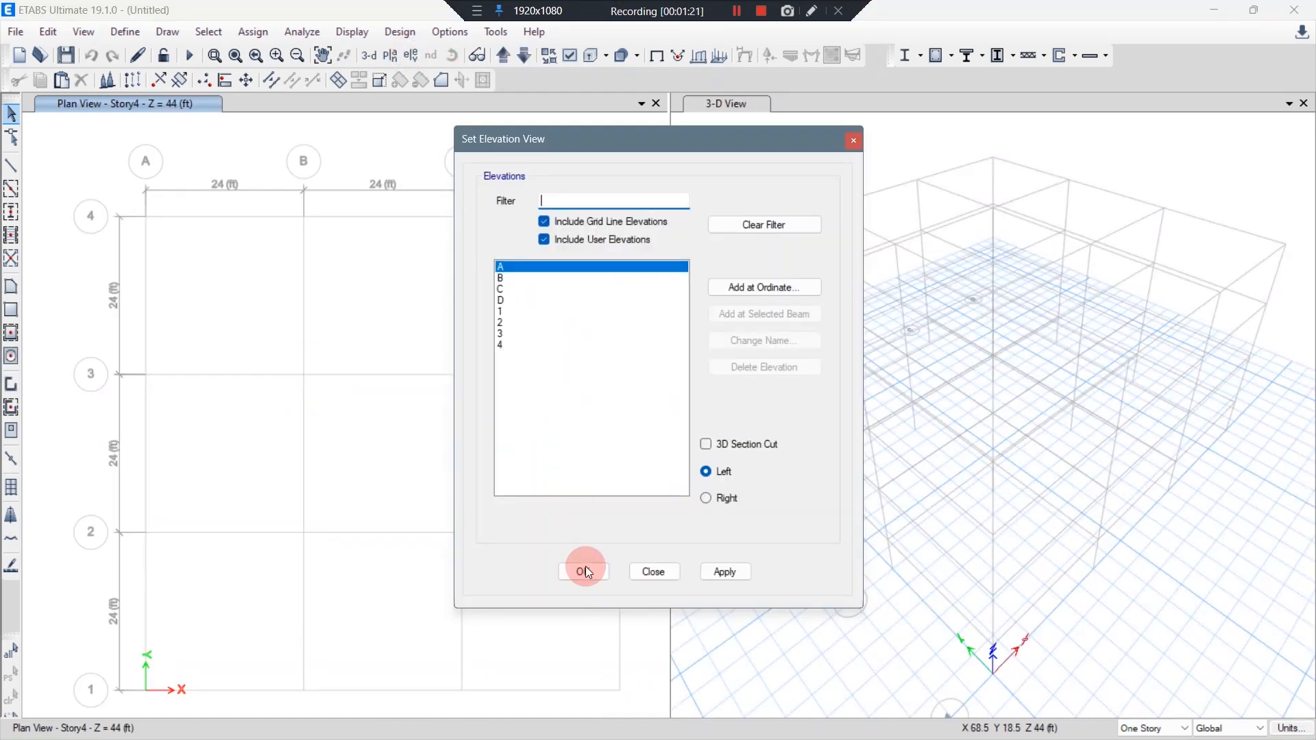
pyautogui.click(583, 572)
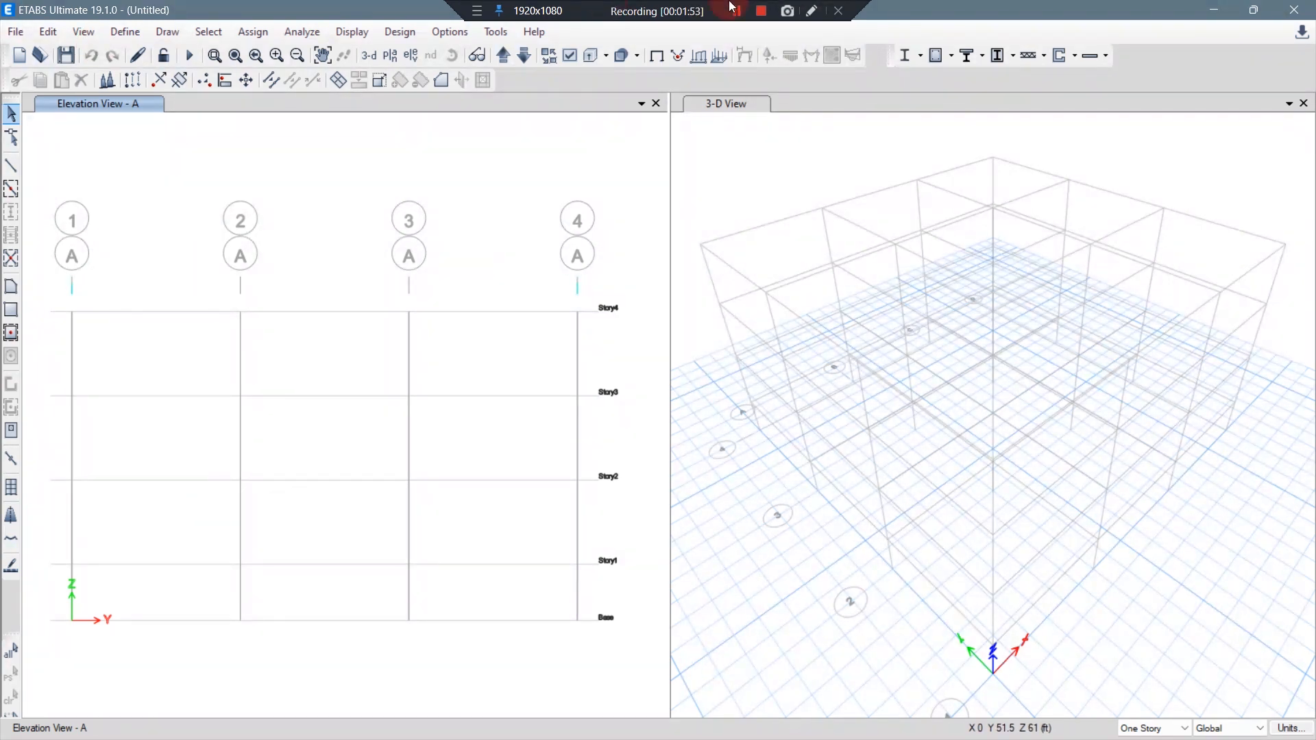
pyautogui.click(737, 14)
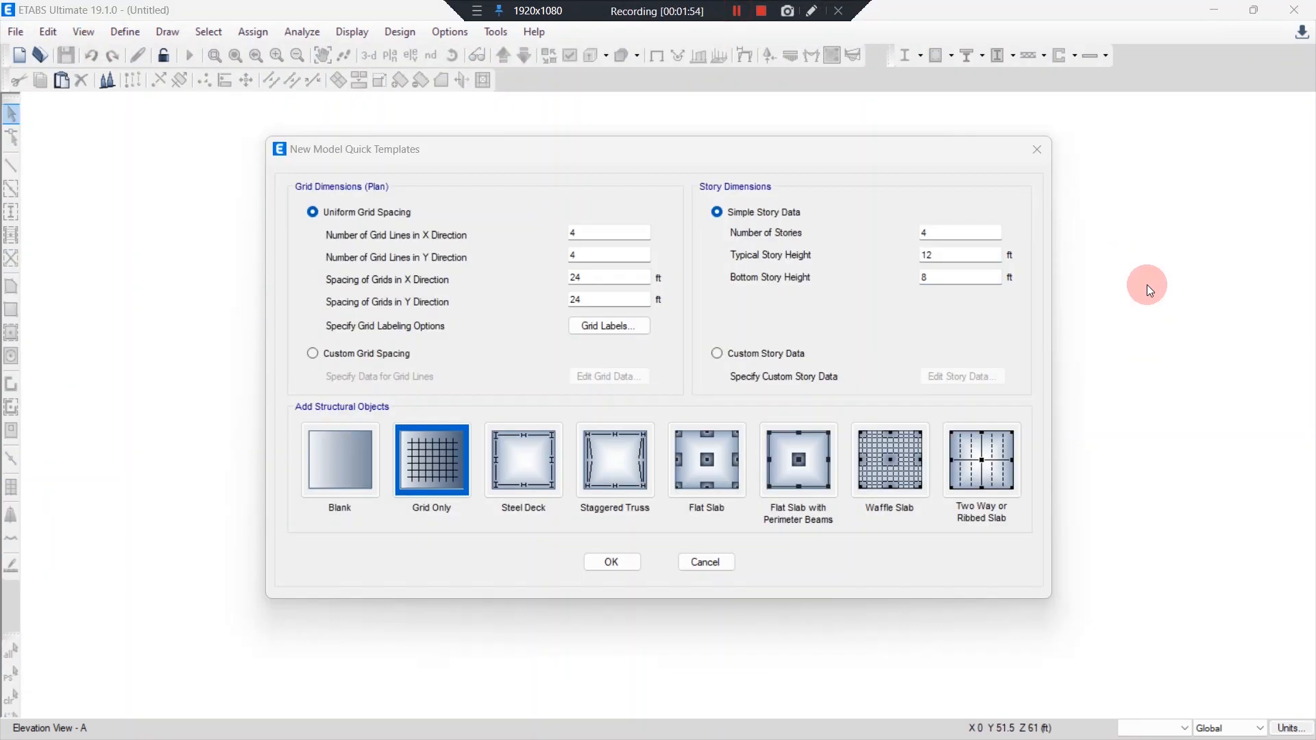
# Step: Choose custom story data for the new model, and set the Base elevation to -8 ft in the story data
pyautogui.click(768, 354)
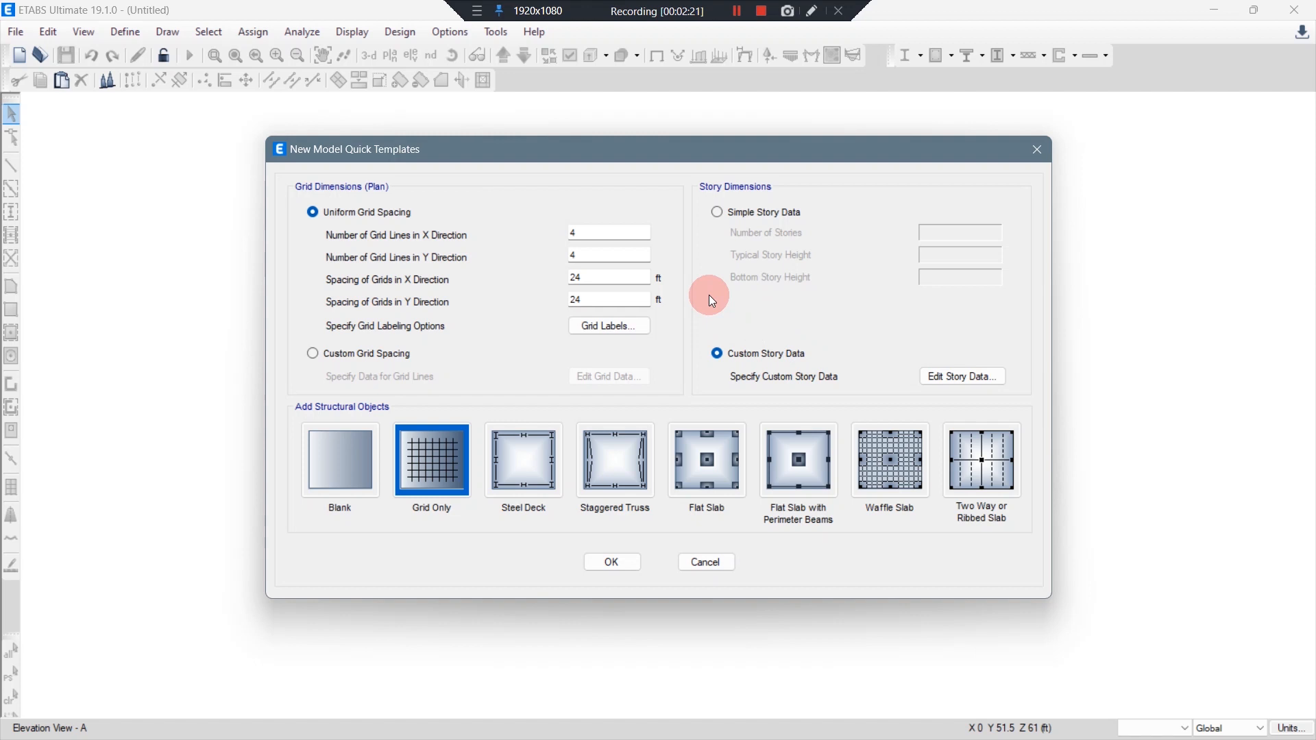
pyautogui.click(925, 372)
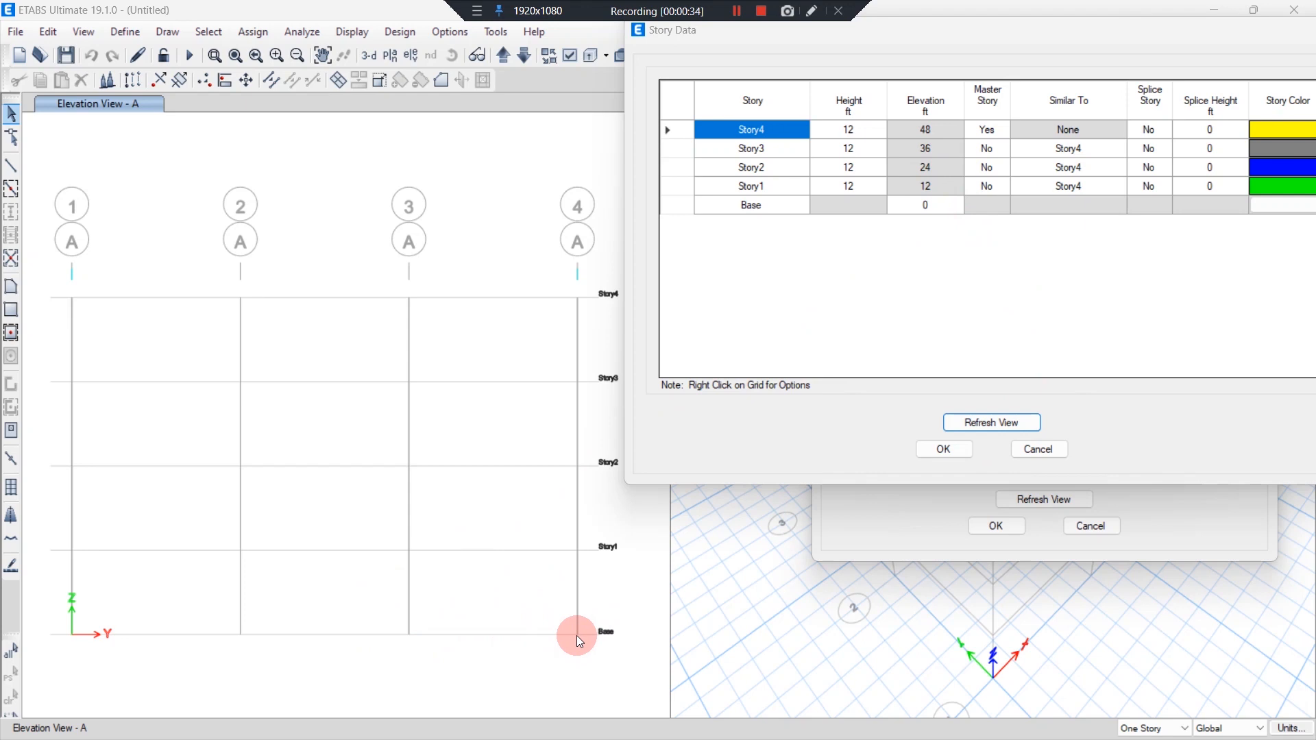
pyautogui.click(943, 205)
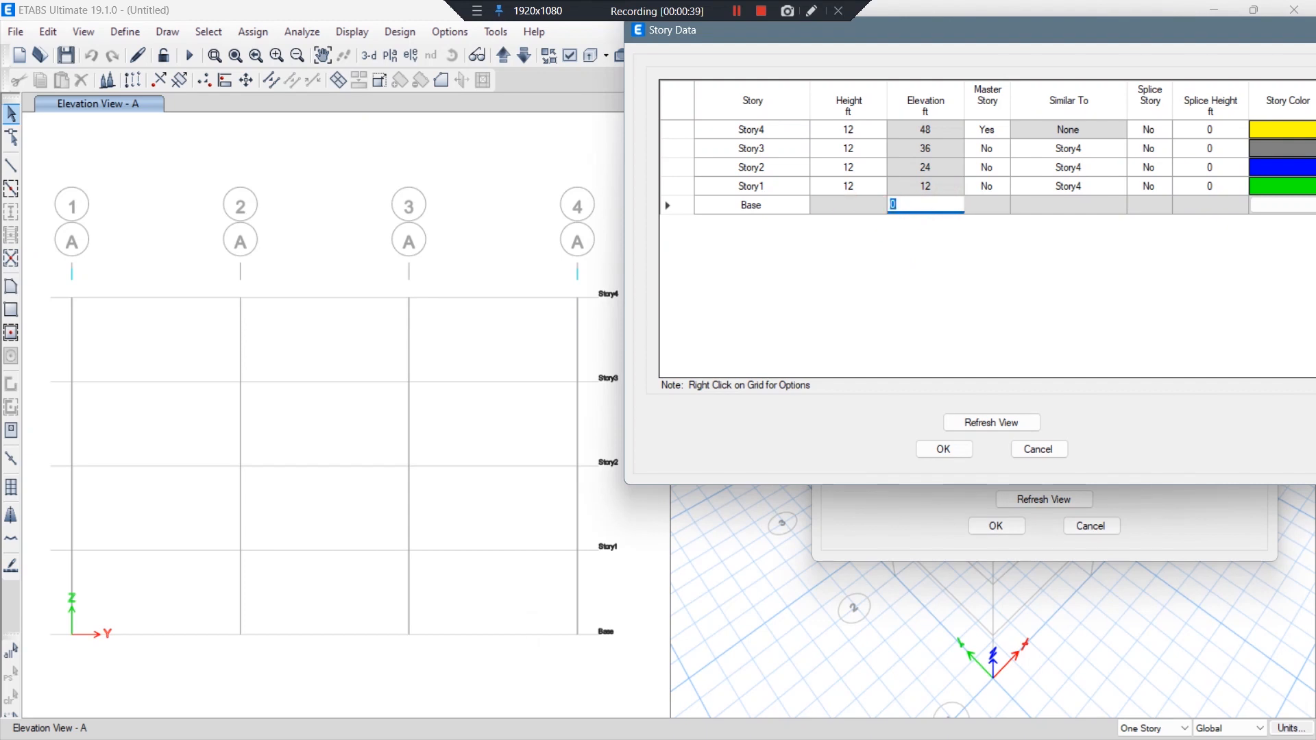
pyautogui.write('-8')
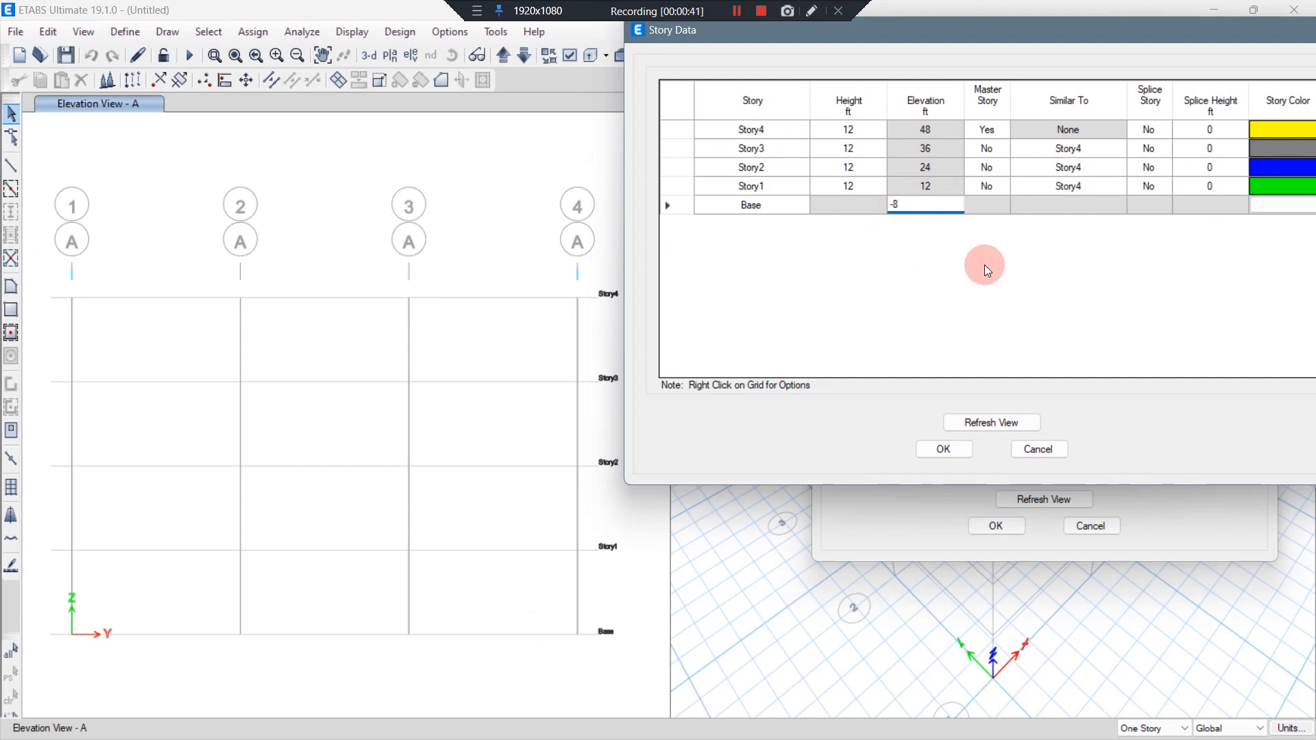
pyautogui.click(985, 265)
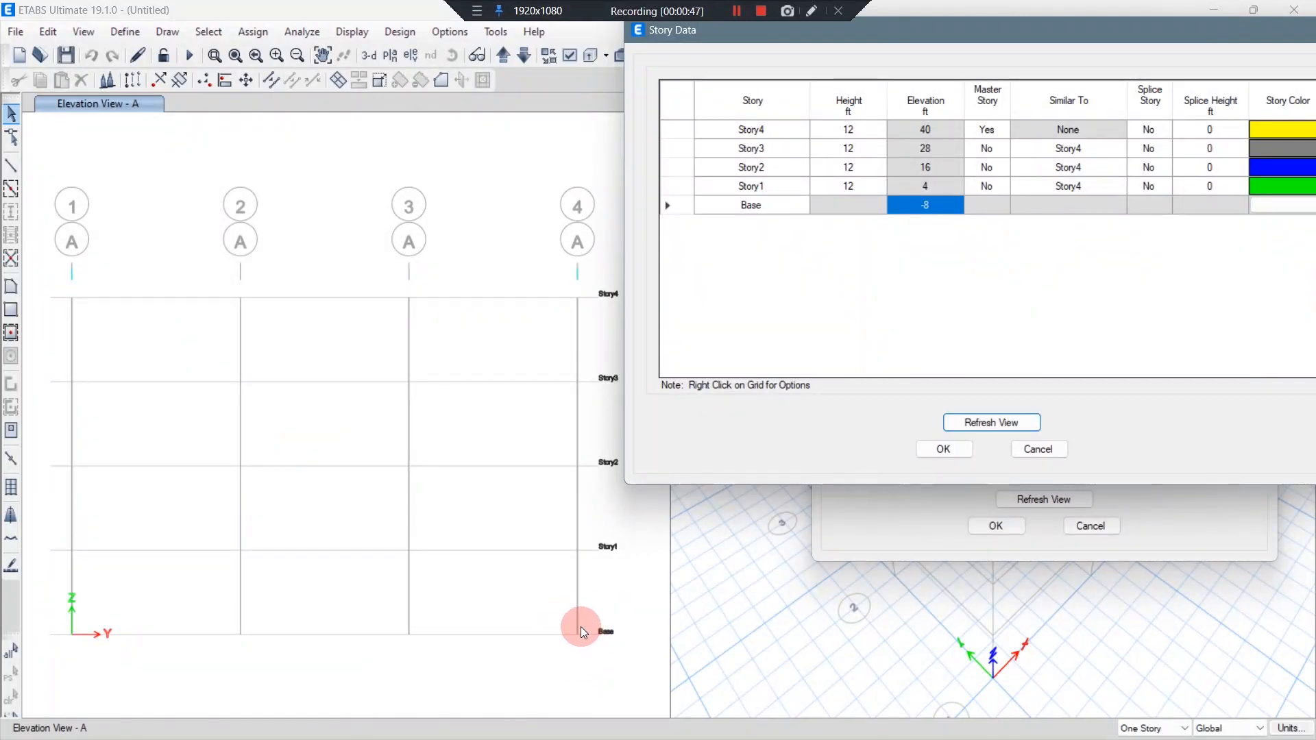
# Step: Set the height of Story1 to 10 ft
pyautogui.click(864, 187)
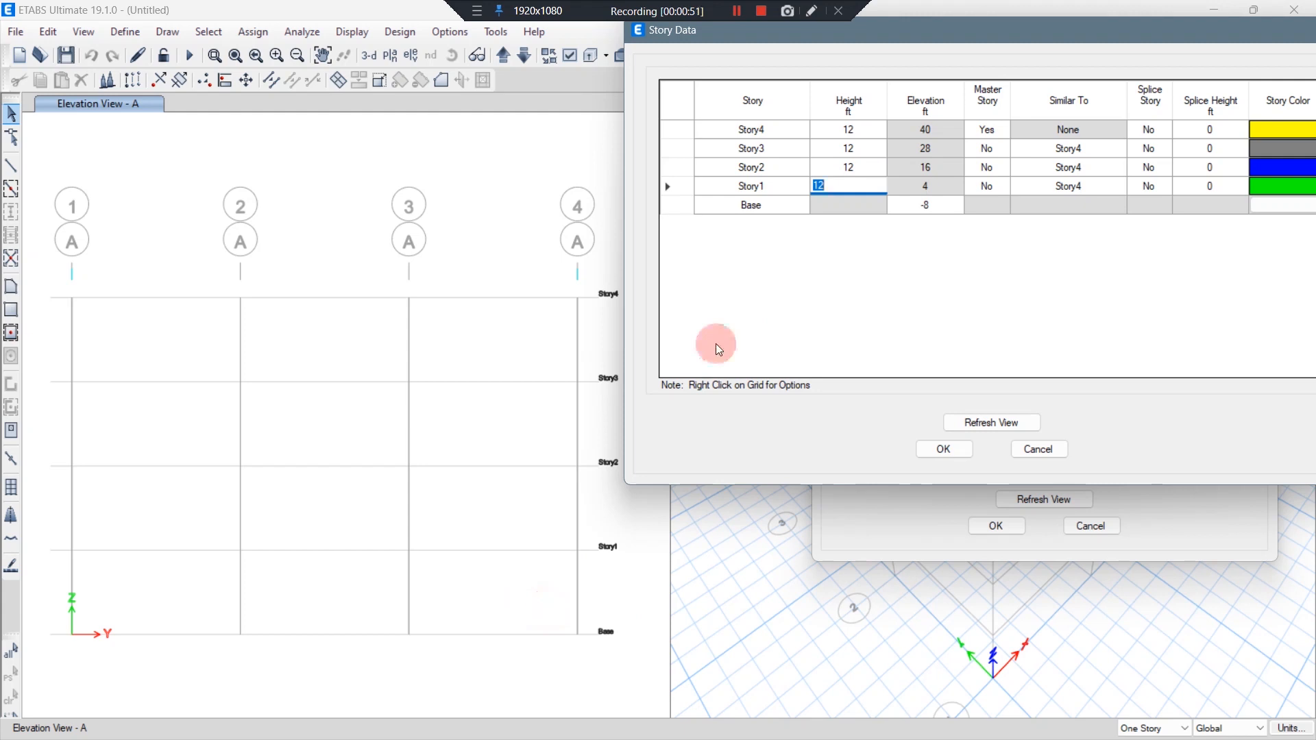
pyautogui.click(855, 183)
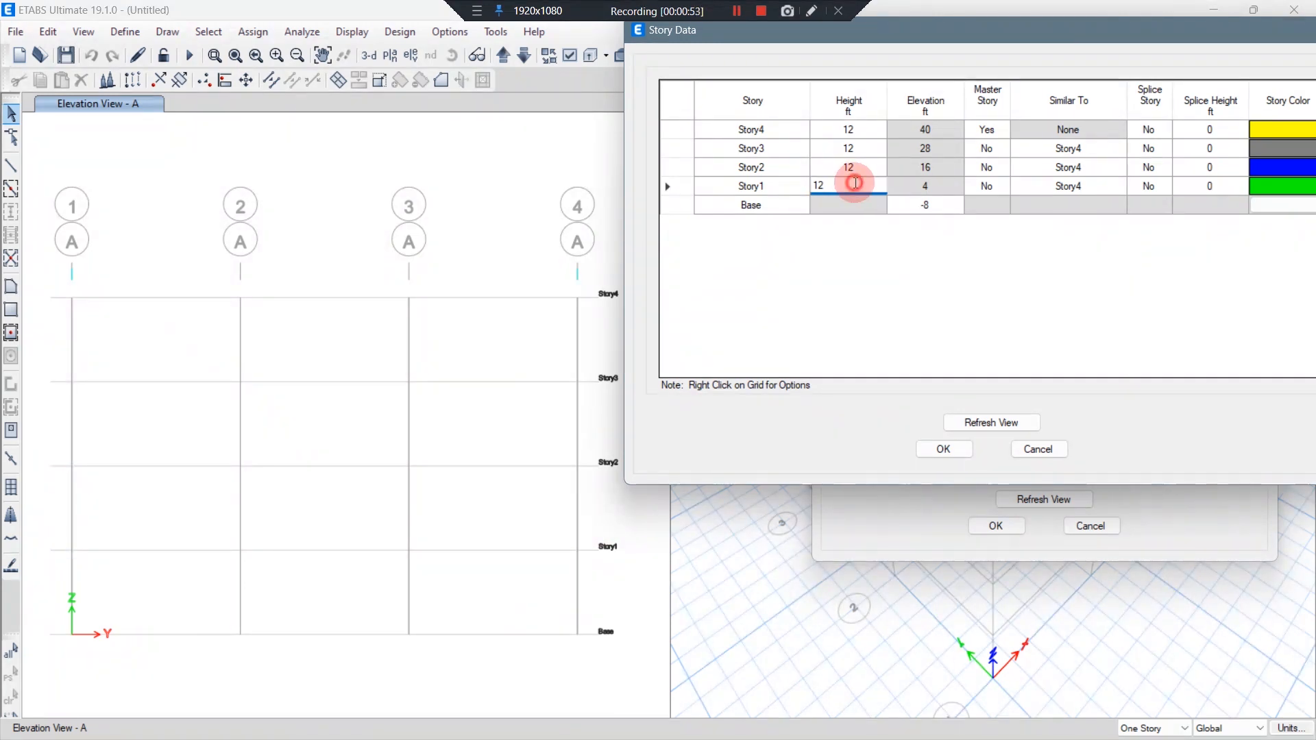
pyautogui.moveTo(855, 183); pyautogui.dragTo(757, 185)
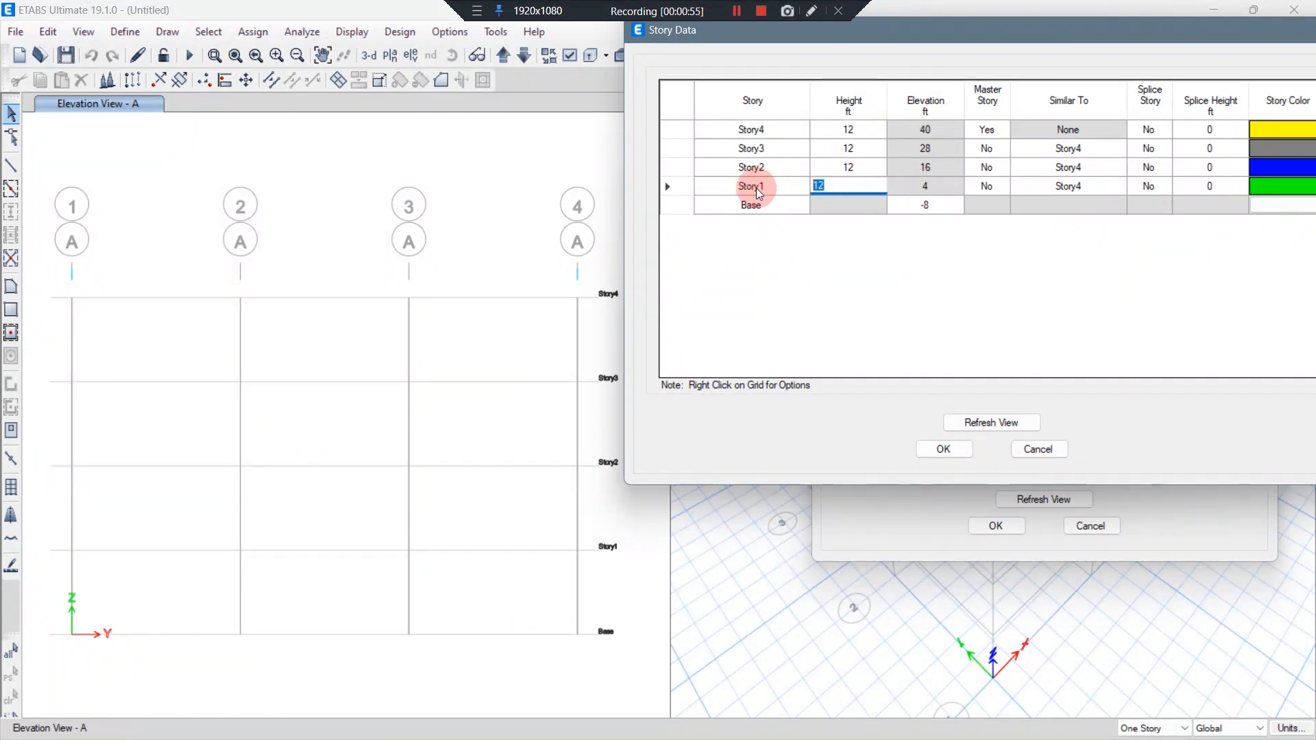
pyautogui.write('10')
pyautogui.click(916, 250)
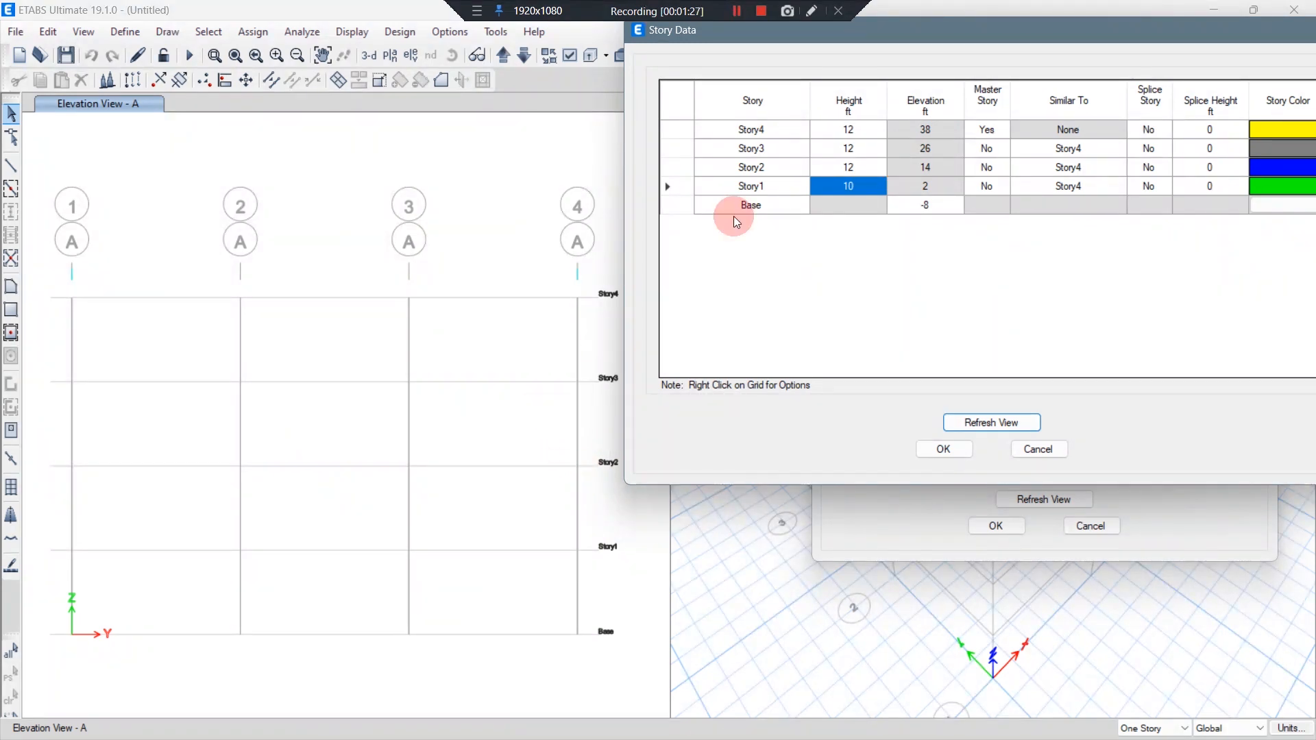
# Step: Set the height of Story3 to 15 ft and apply the story changes to the model
pyautogui.click(865, 158)
pyautogui.click(821, 155)
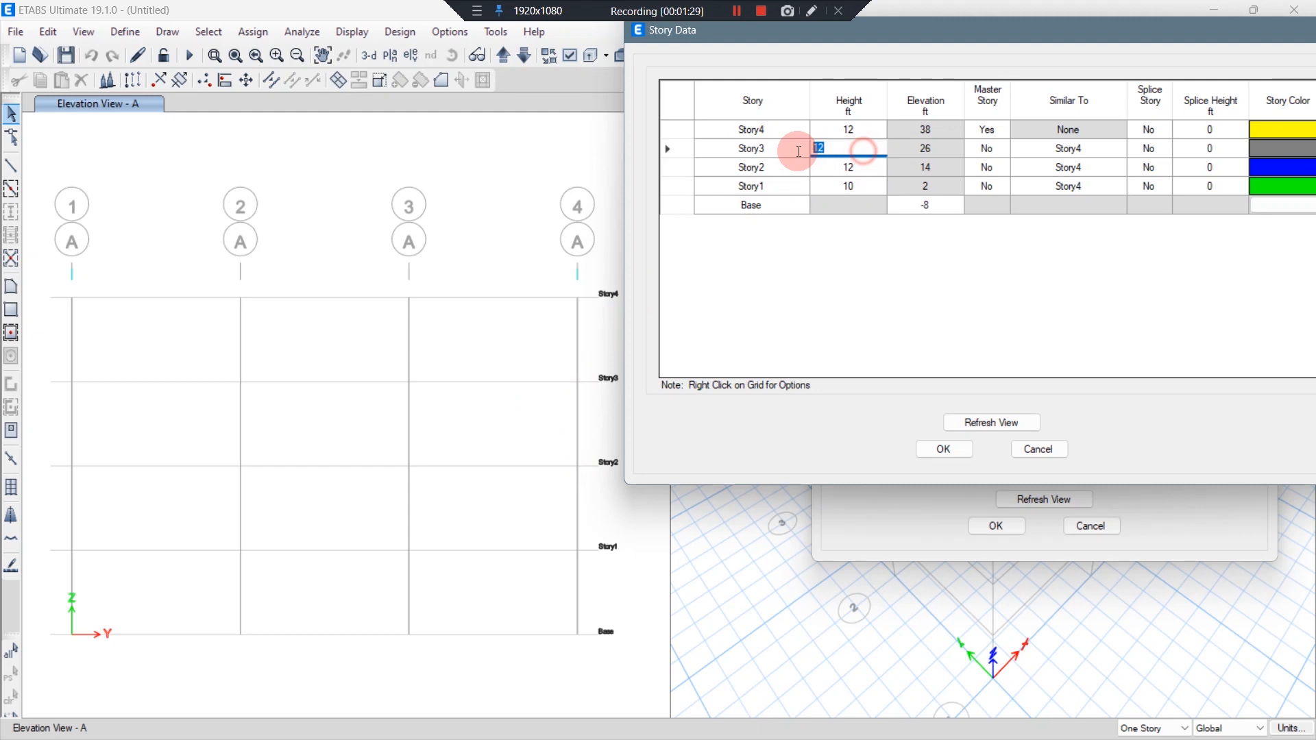
pyautogui.write('15')
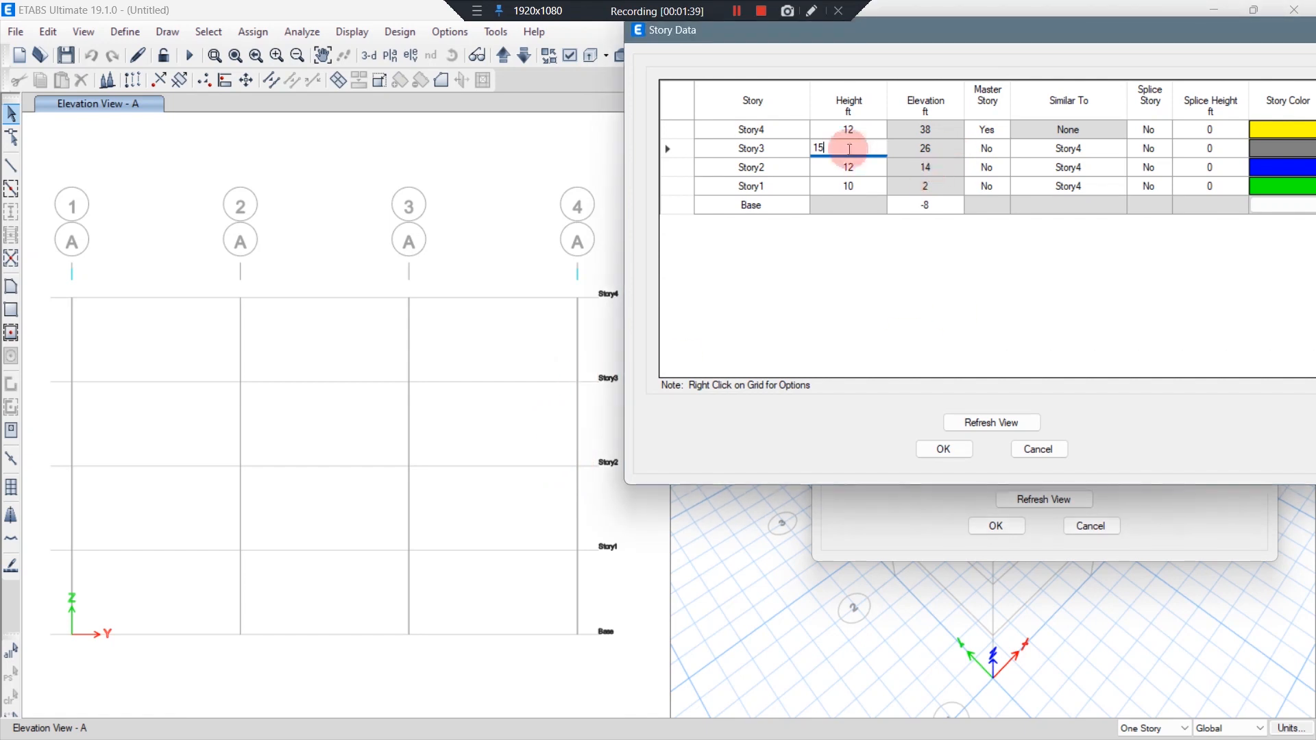
pyautogui.click(865, 129)
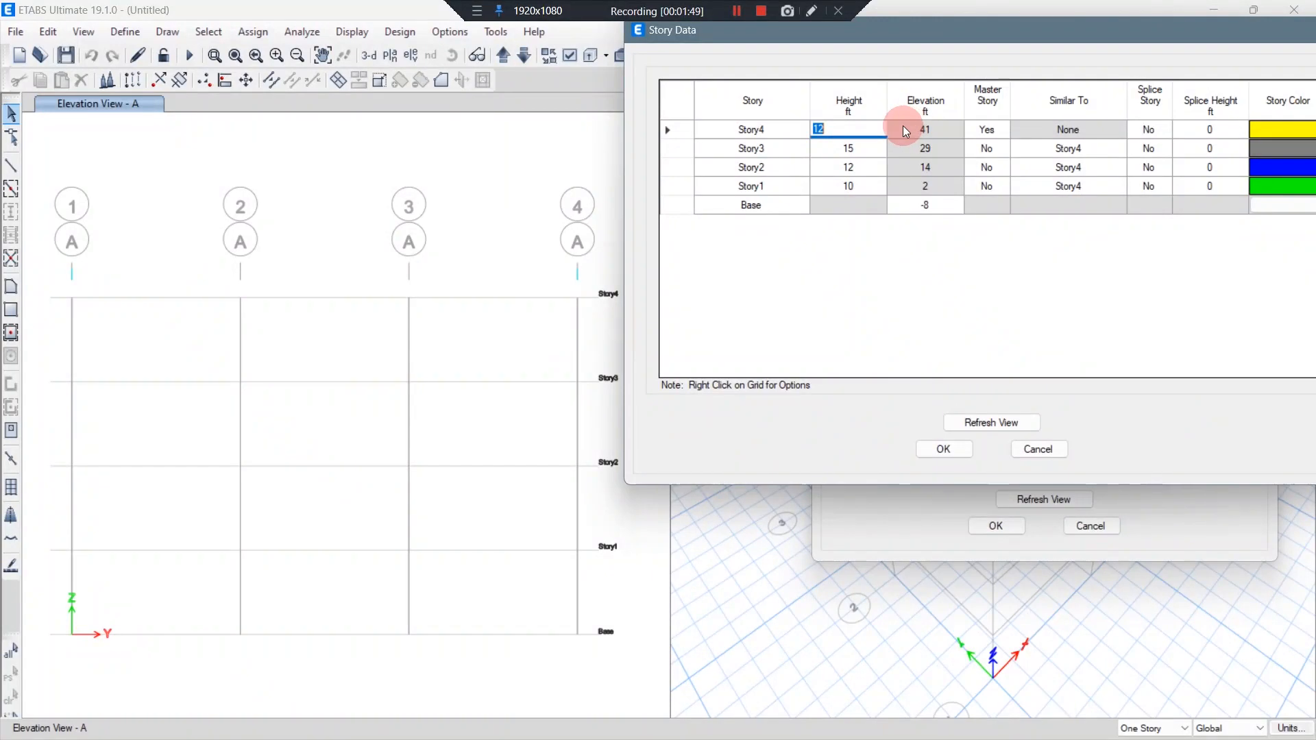
pyautogui.click(862, 148)
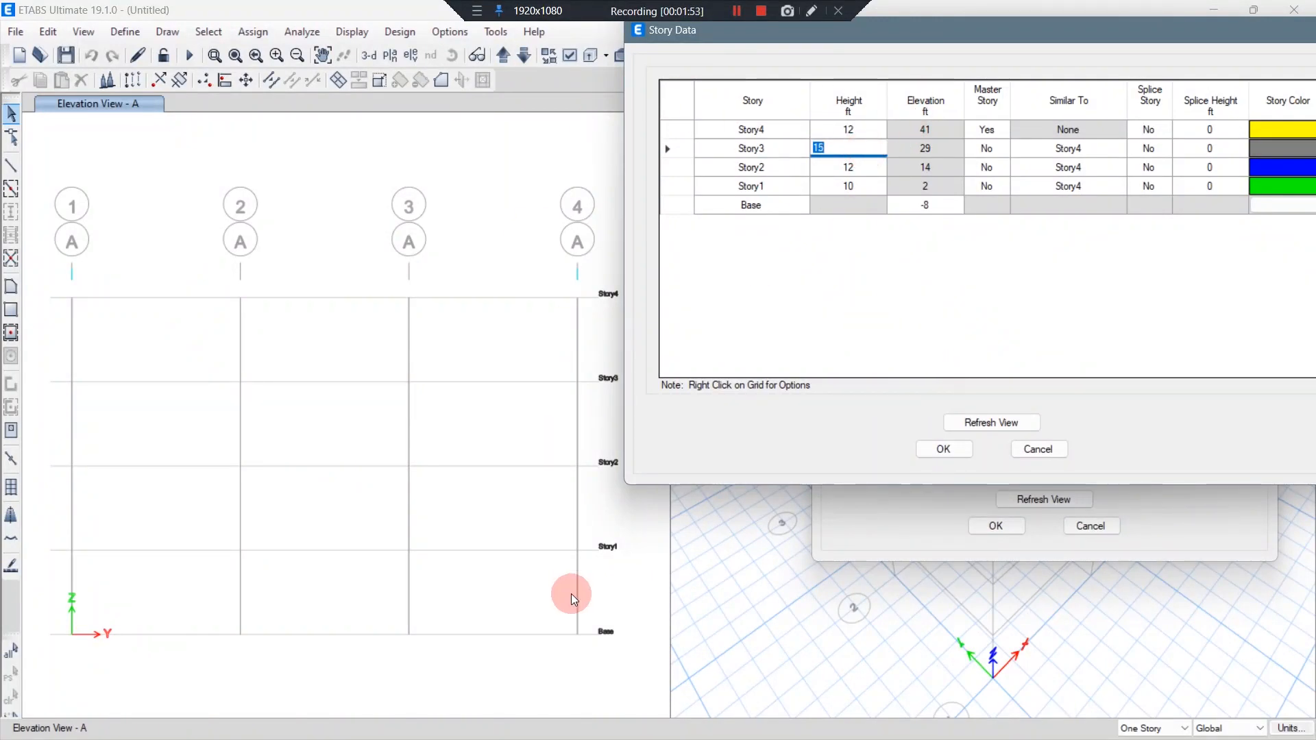
pyautogui.click(943, 450)
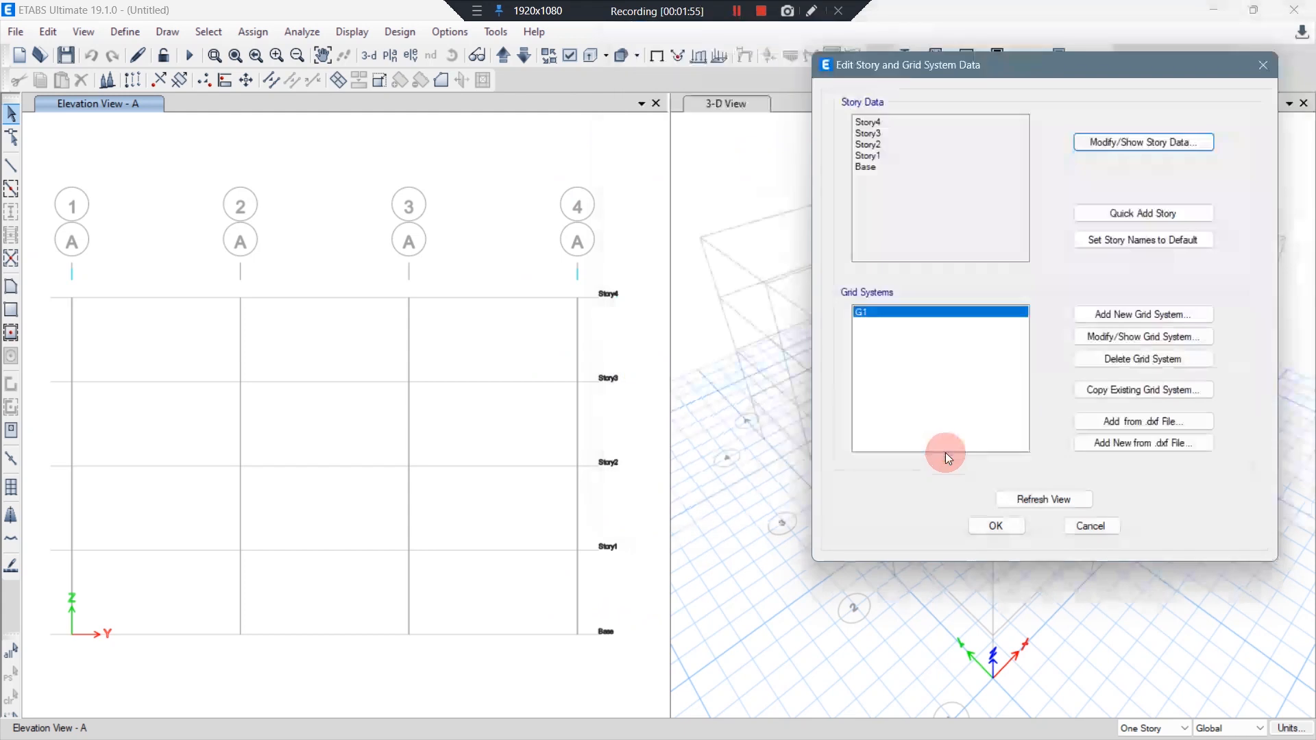
pyautogui.click(1001, 525)
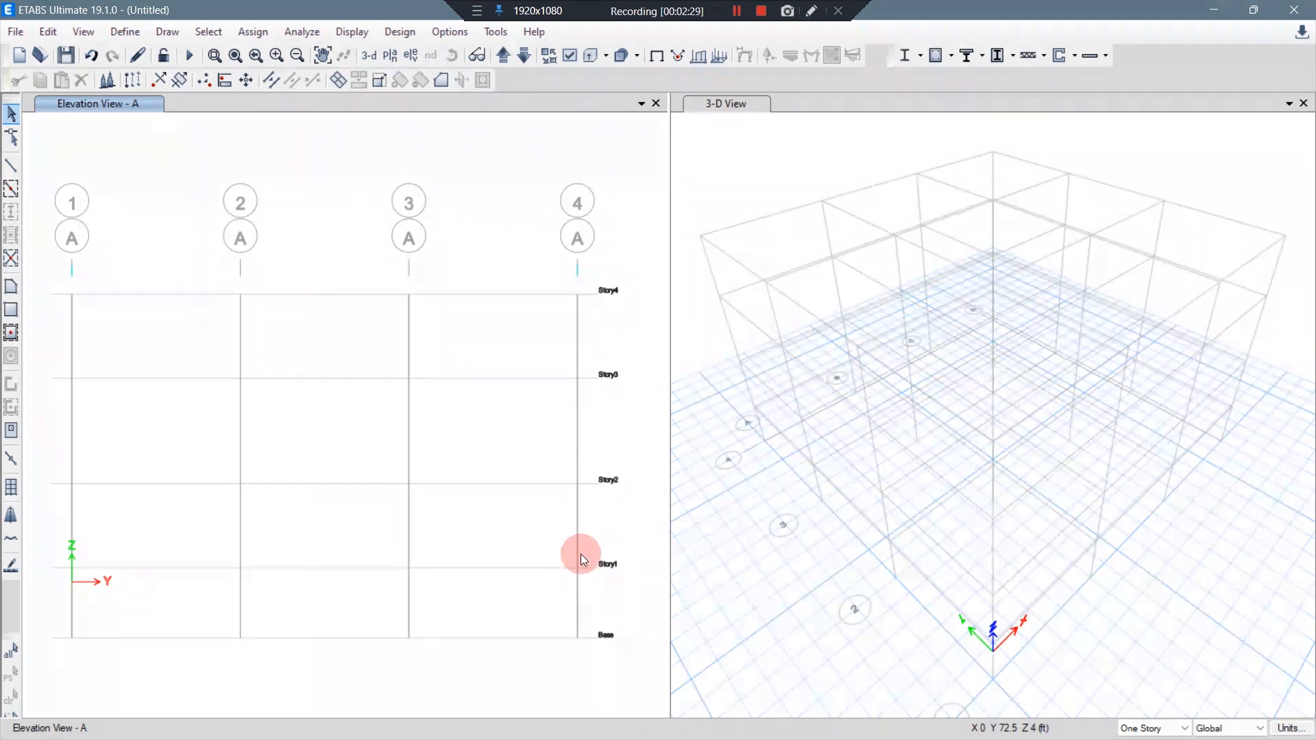
# Step: Reopen the model's story data and make Story1 a master story
pyautogui.click(48, 31)
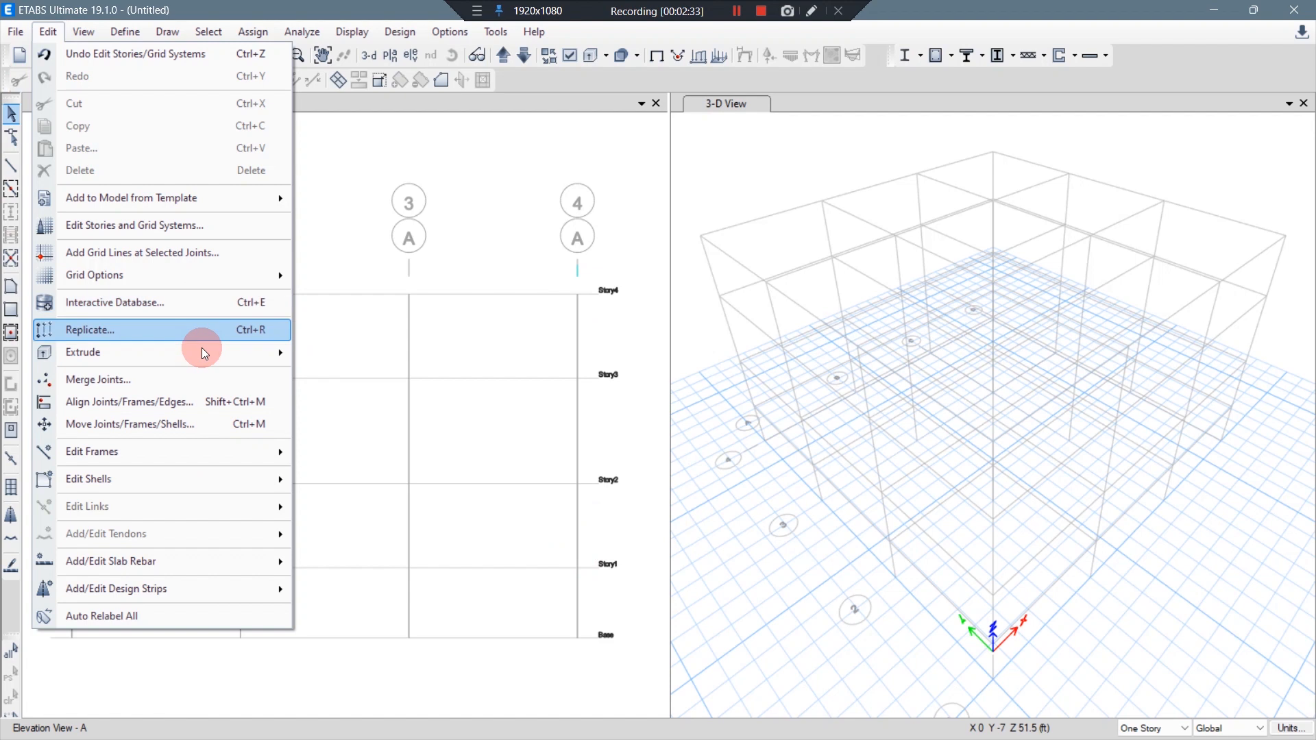
pyautogui.click(215, 227)
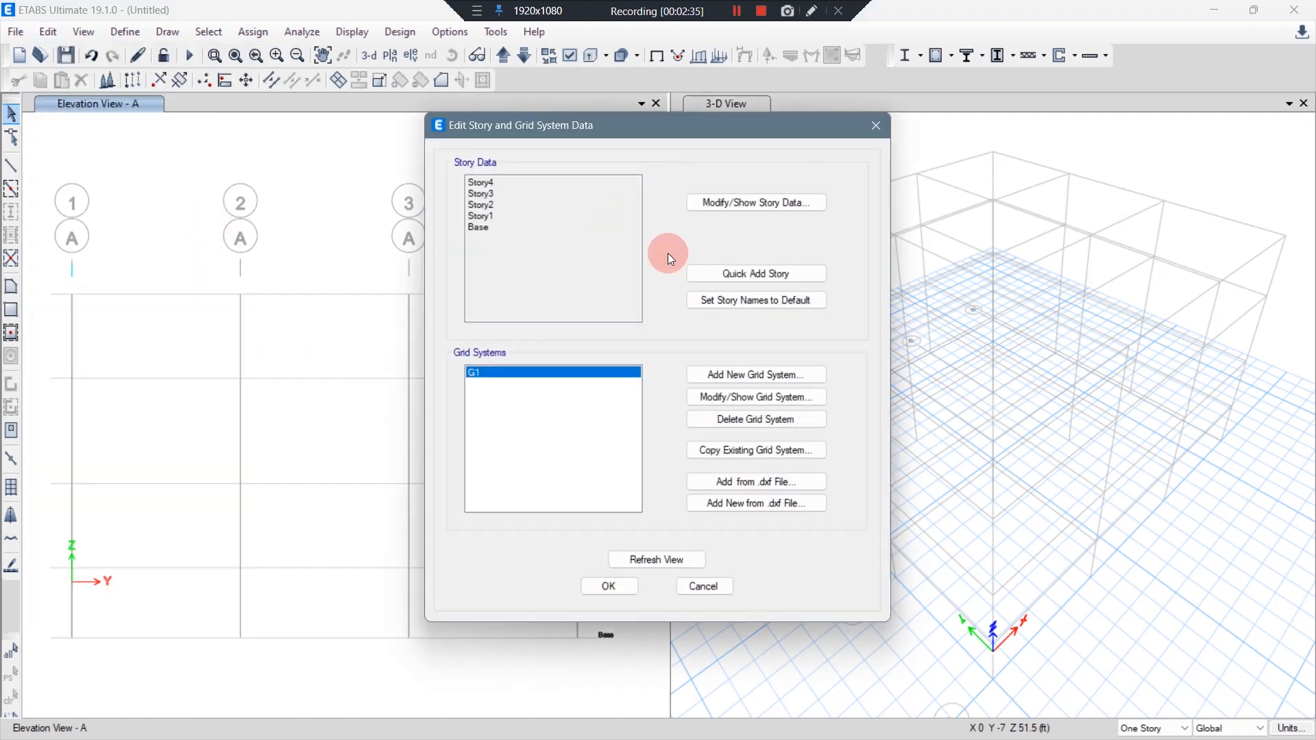
pyautogui.click(756, 202)
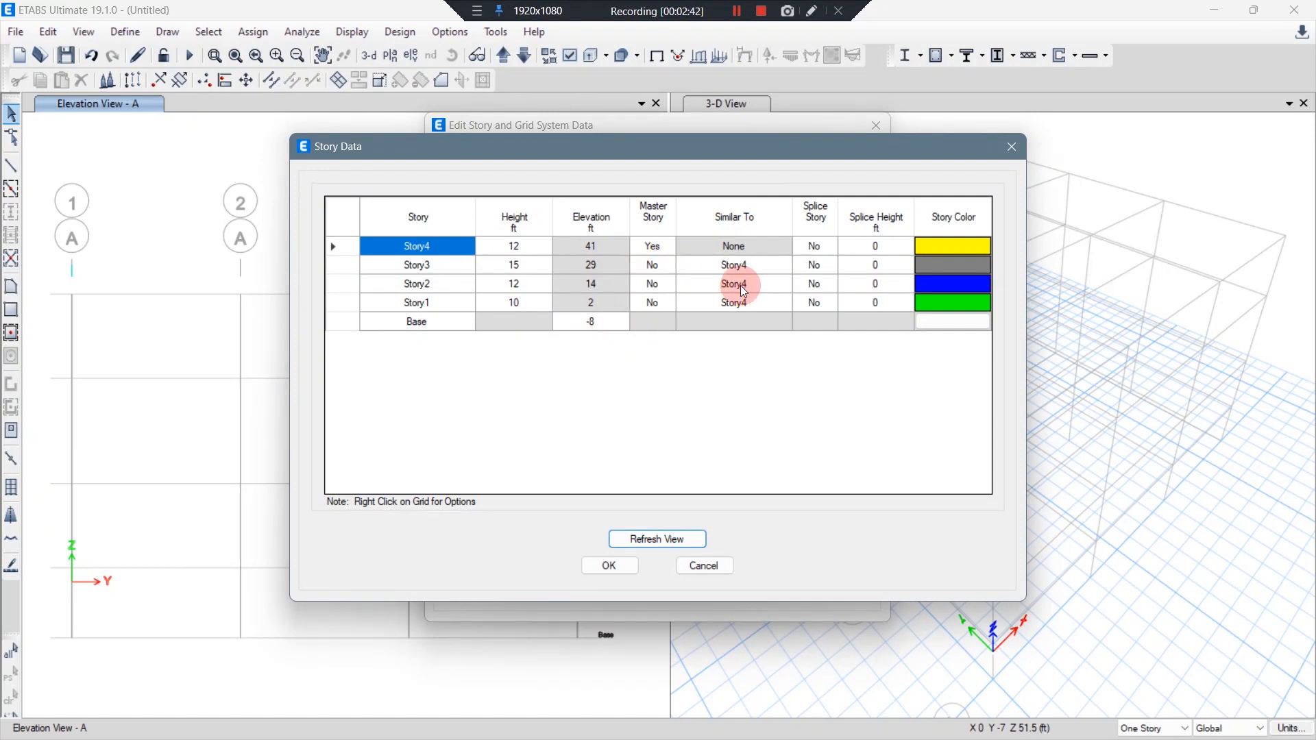
pyautogui.click(670, 308)
pyautogui.click(669, 309)
pyautogui.click(670, 316)
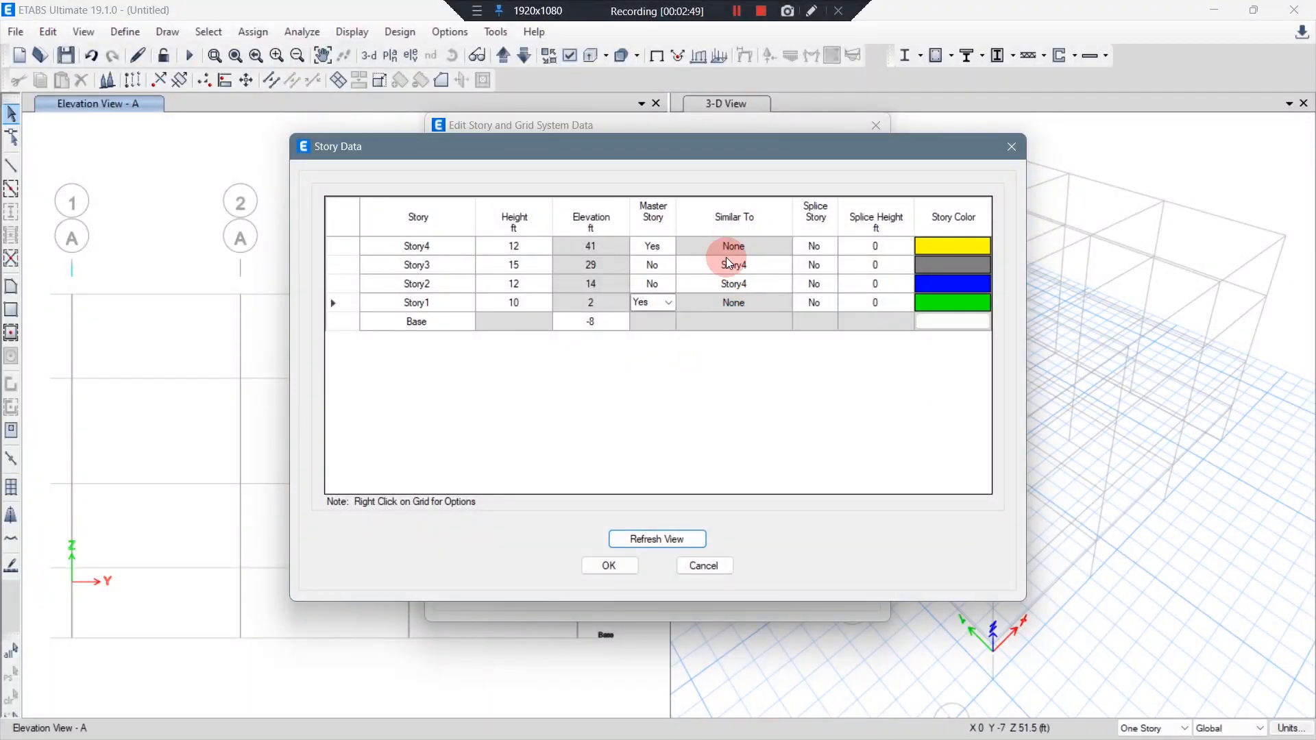
# Step: Set Story2 as similar to Story1
pyautogui.click(754, 284)
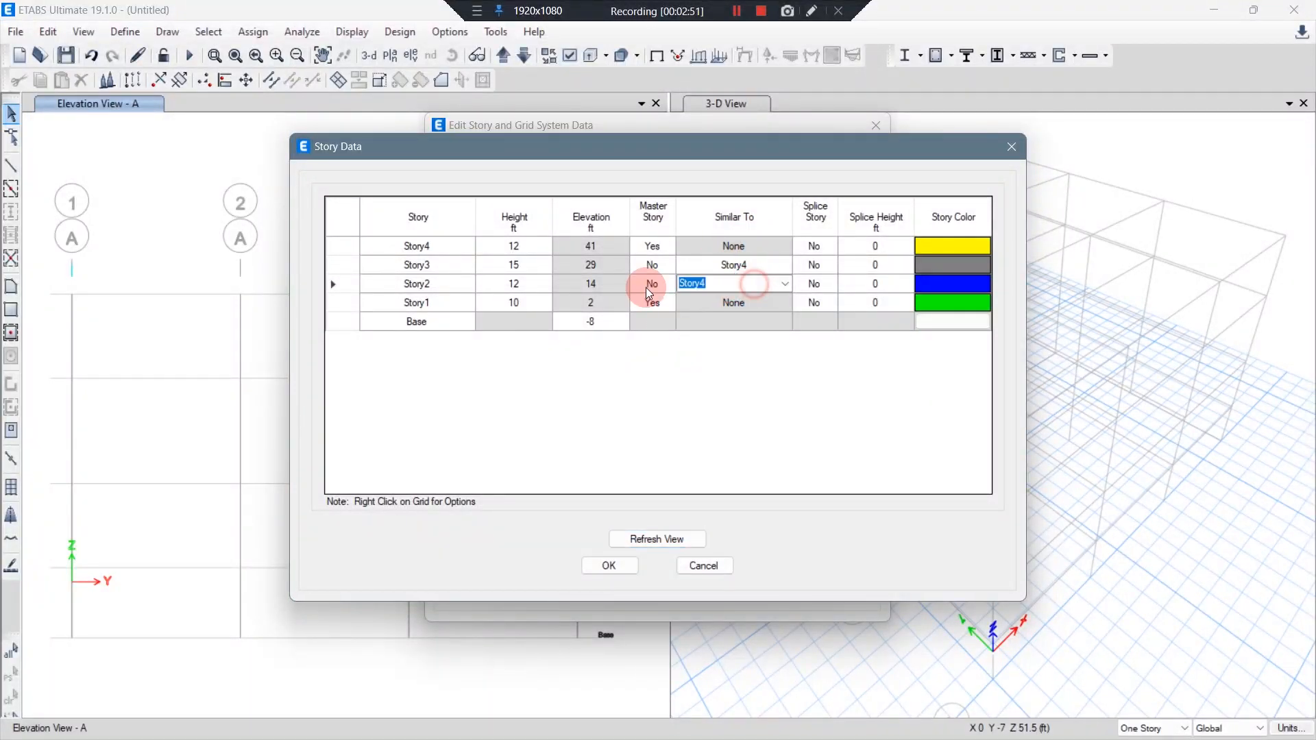
pyautogui.click(786, 283)
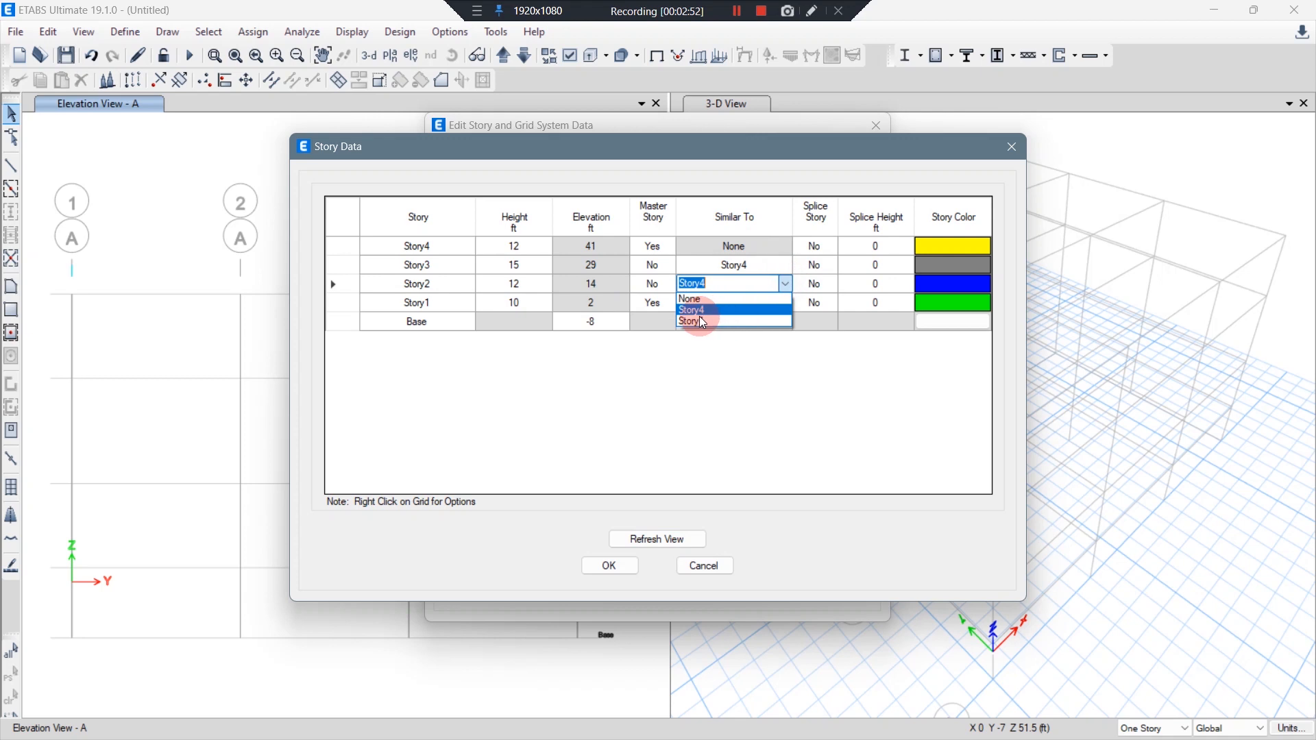
pyautogui.click(699, 321)
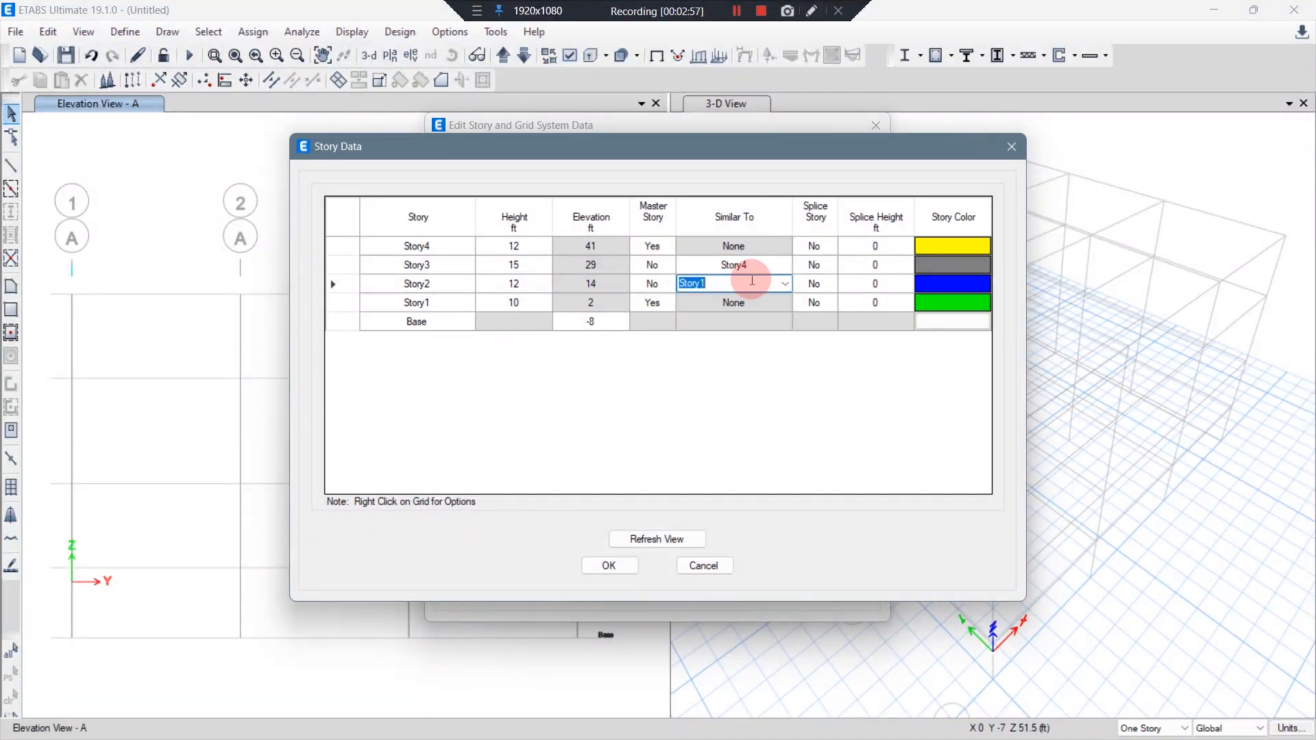
pyautogui.click(785, 284)
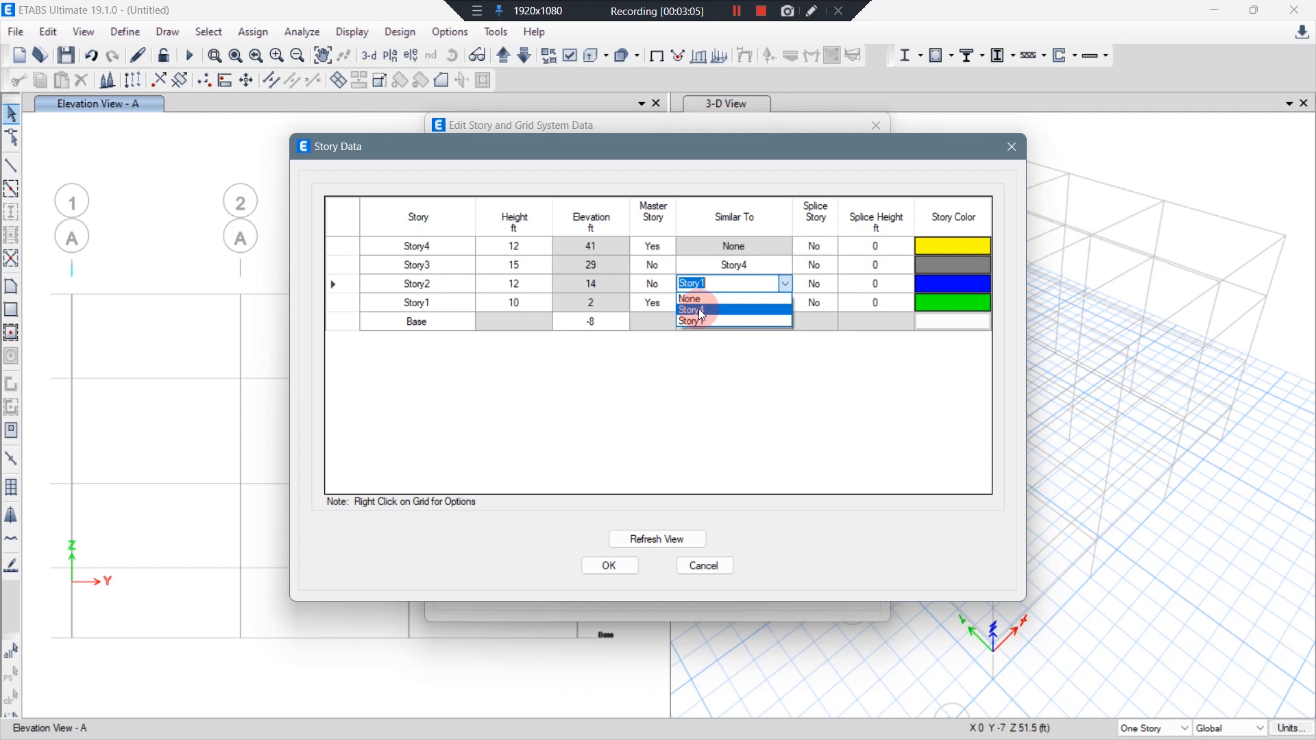
# Step: Make Story2 a master story, keep Story3 similar to Story4, and apply the story data to the model
pyautogui.click(649, 277)
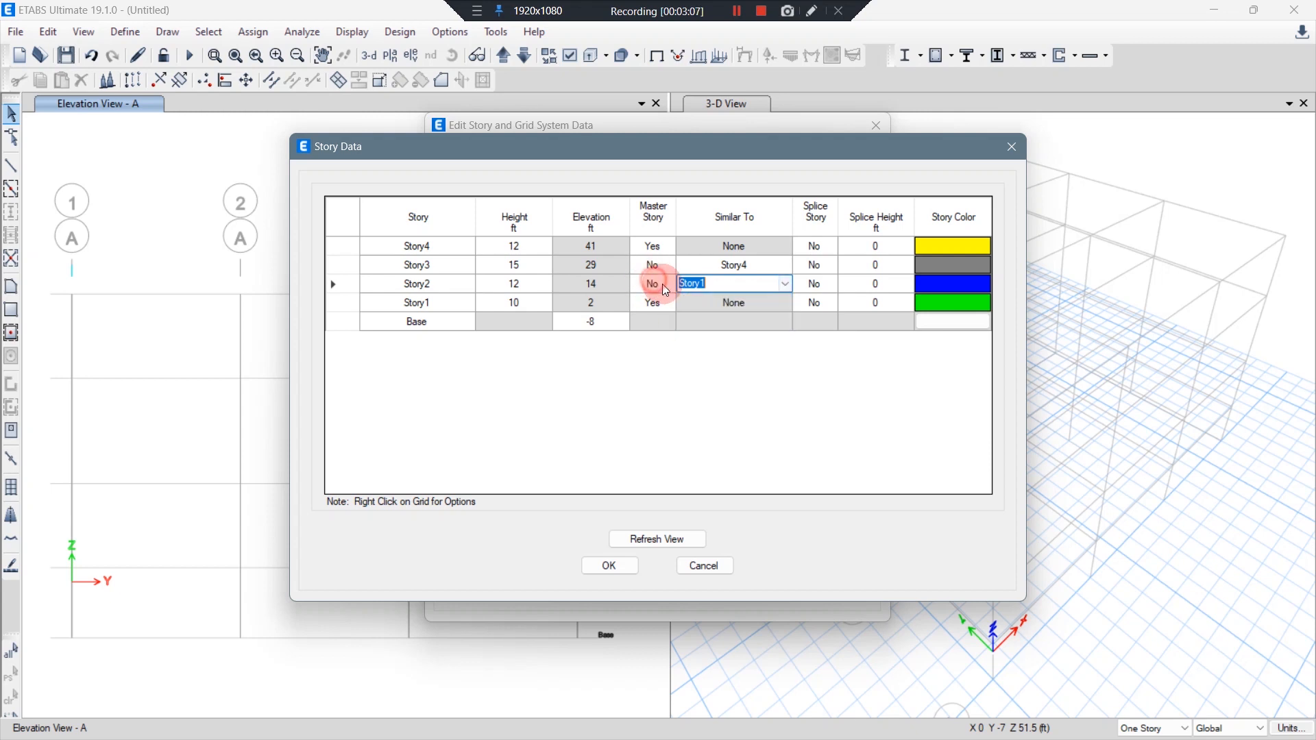
pyautogui.click(668, 304)
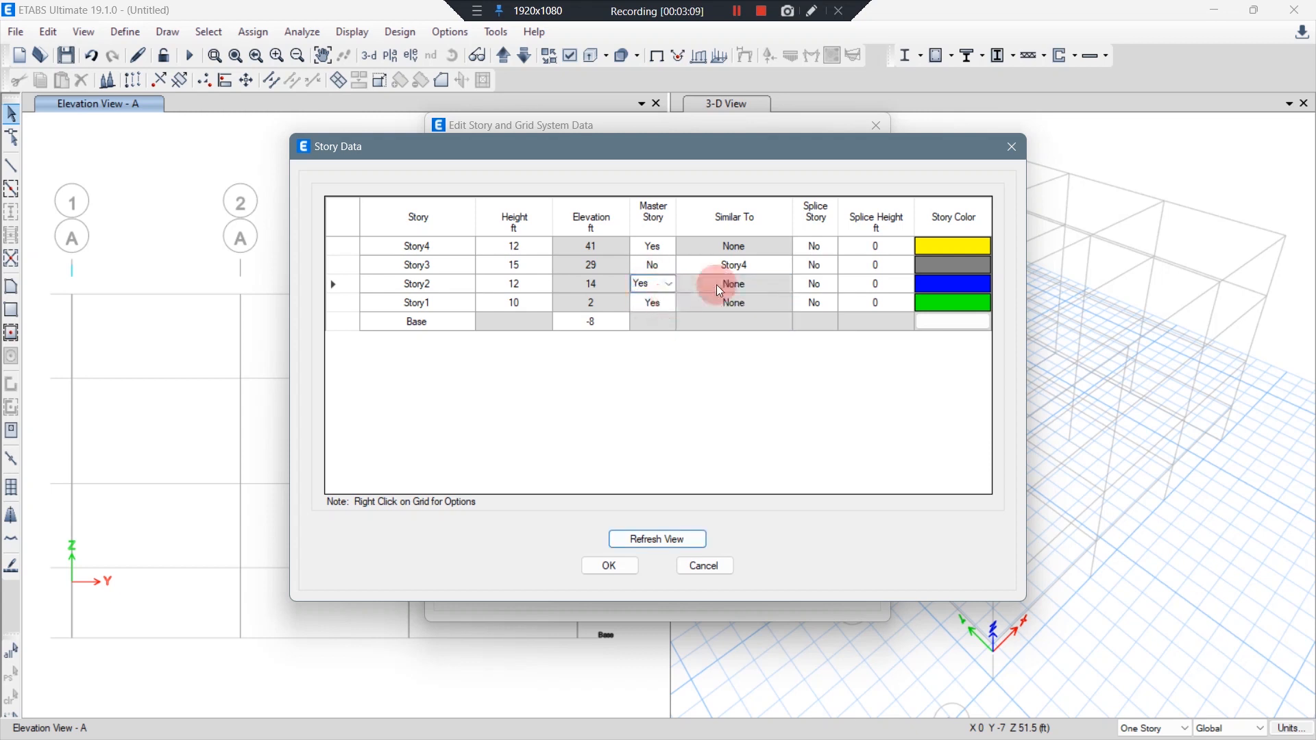
pyautogui.click(763, 265)
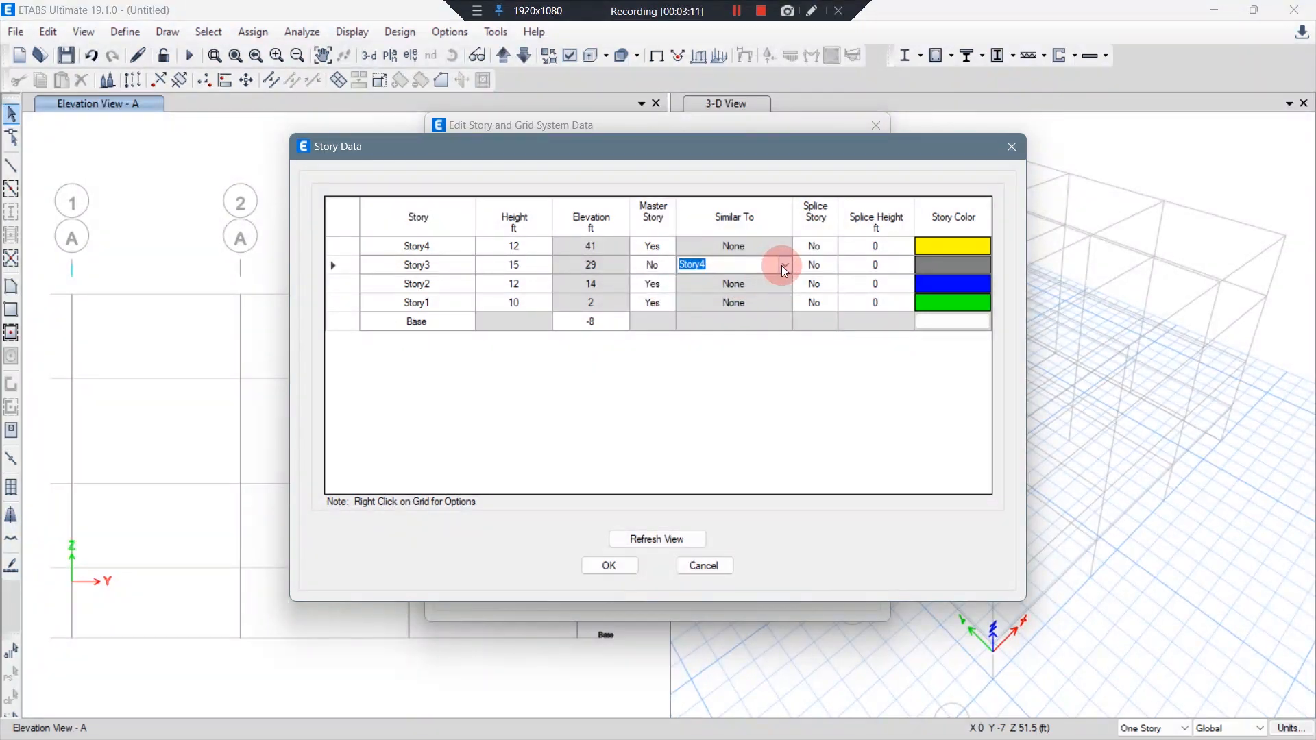
pyautogui.click(784, 265)
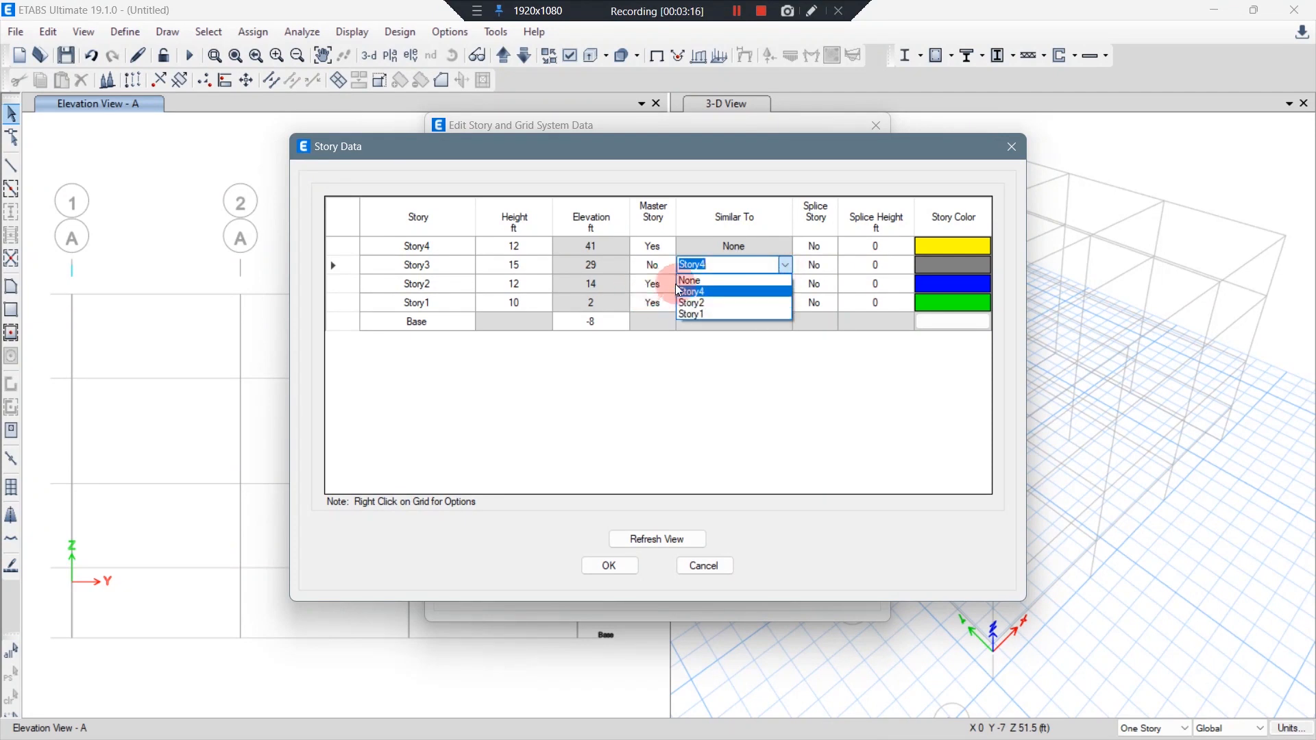
pyautogui.click(780, 264)
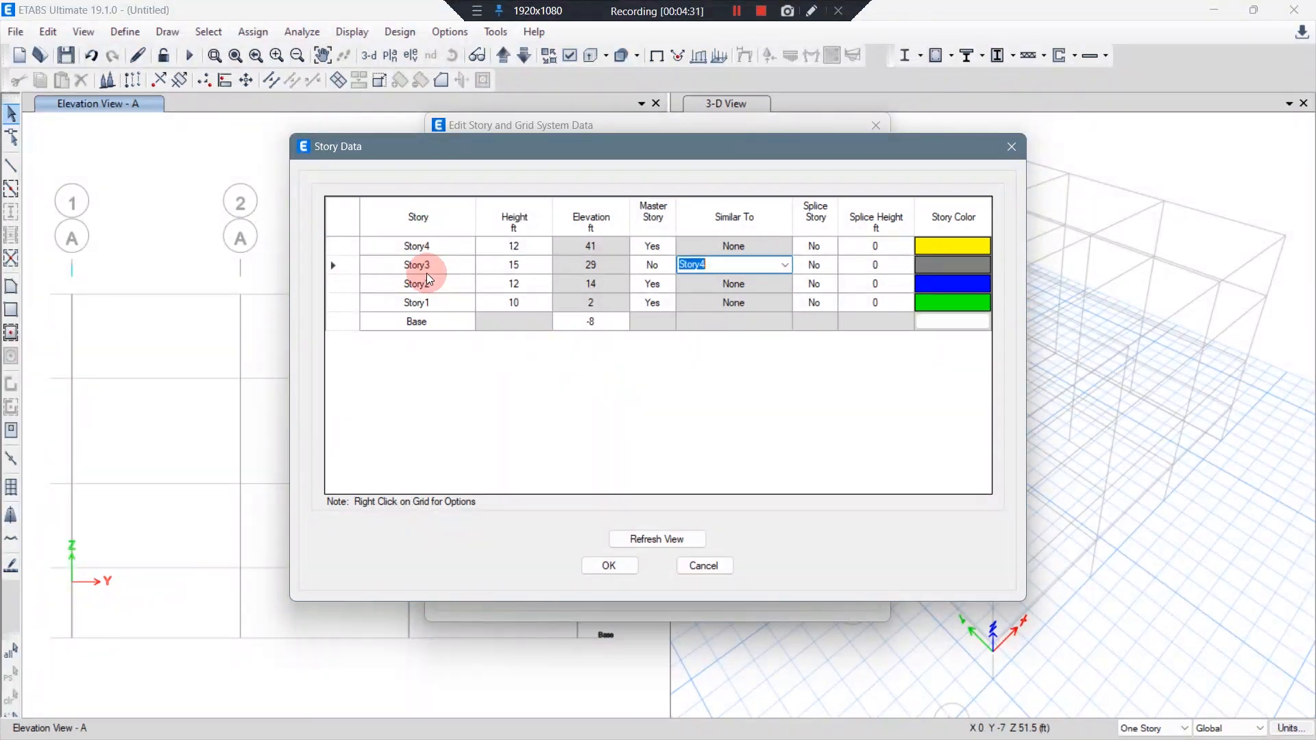
pyautogui.click(607, 566)
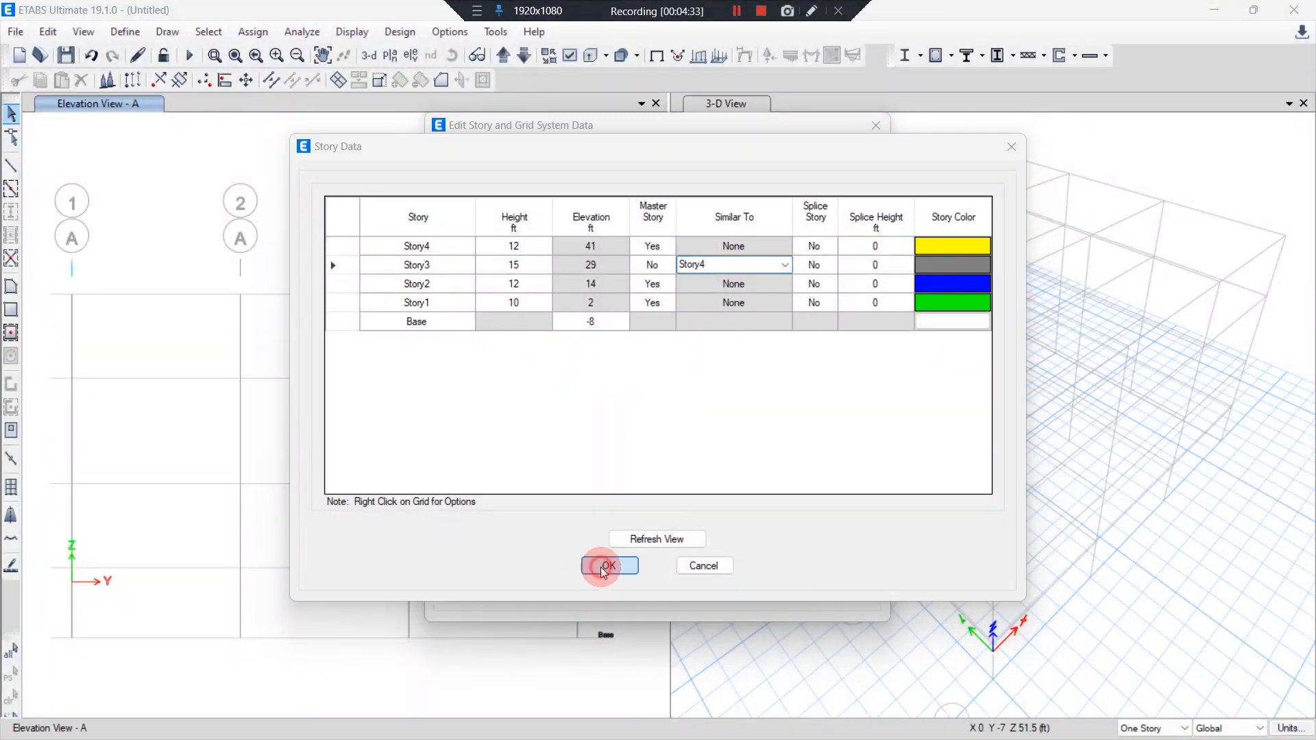
pyautogui.click(609, 587)
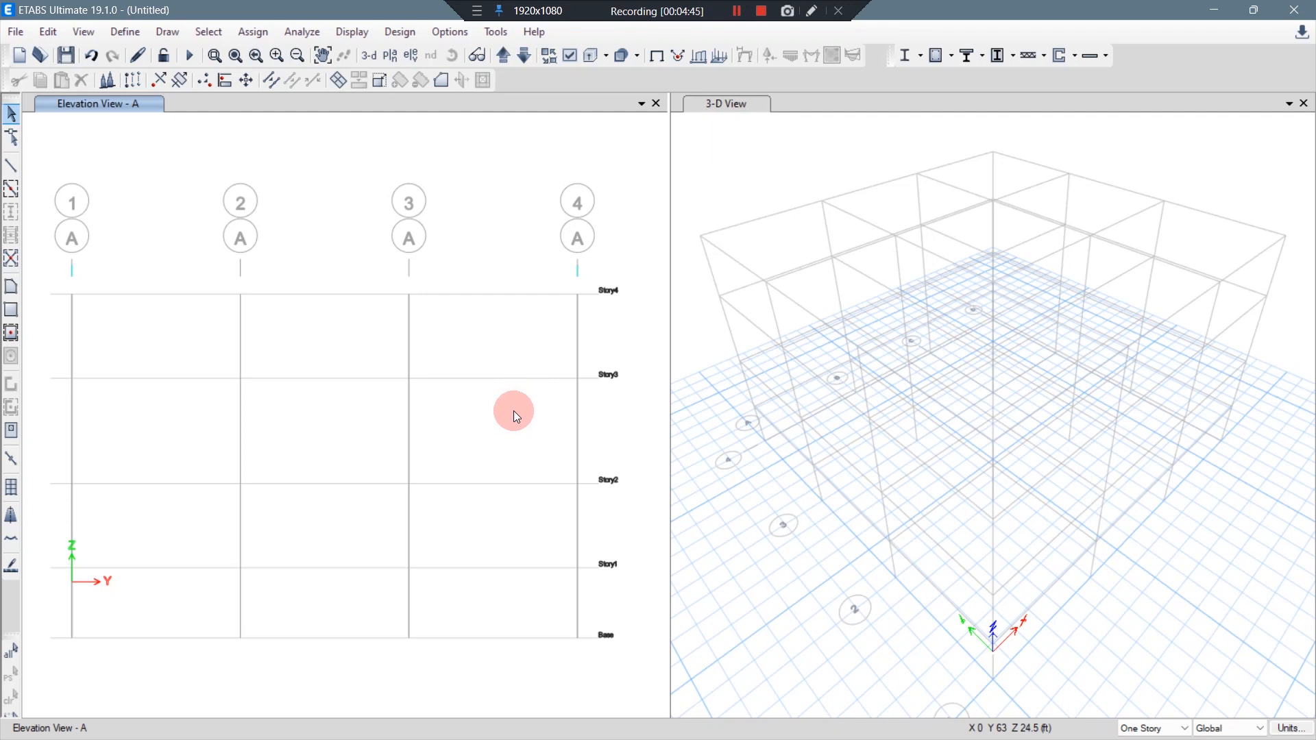
# Step: Switch from the picture of the multiple-tower building back to ETABS
pyautogui.click(737, 11)
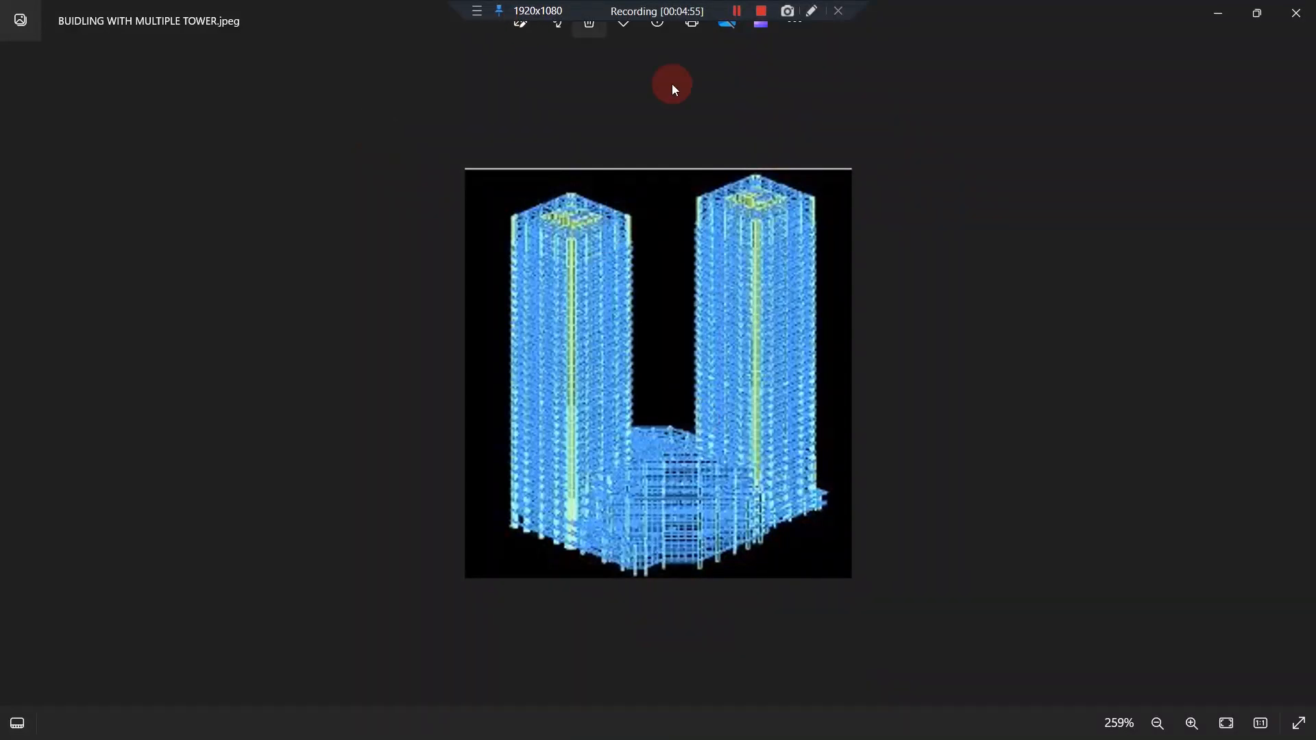
pyautogui.moveTo(774, 737)
pyautogui.click(891, 722)
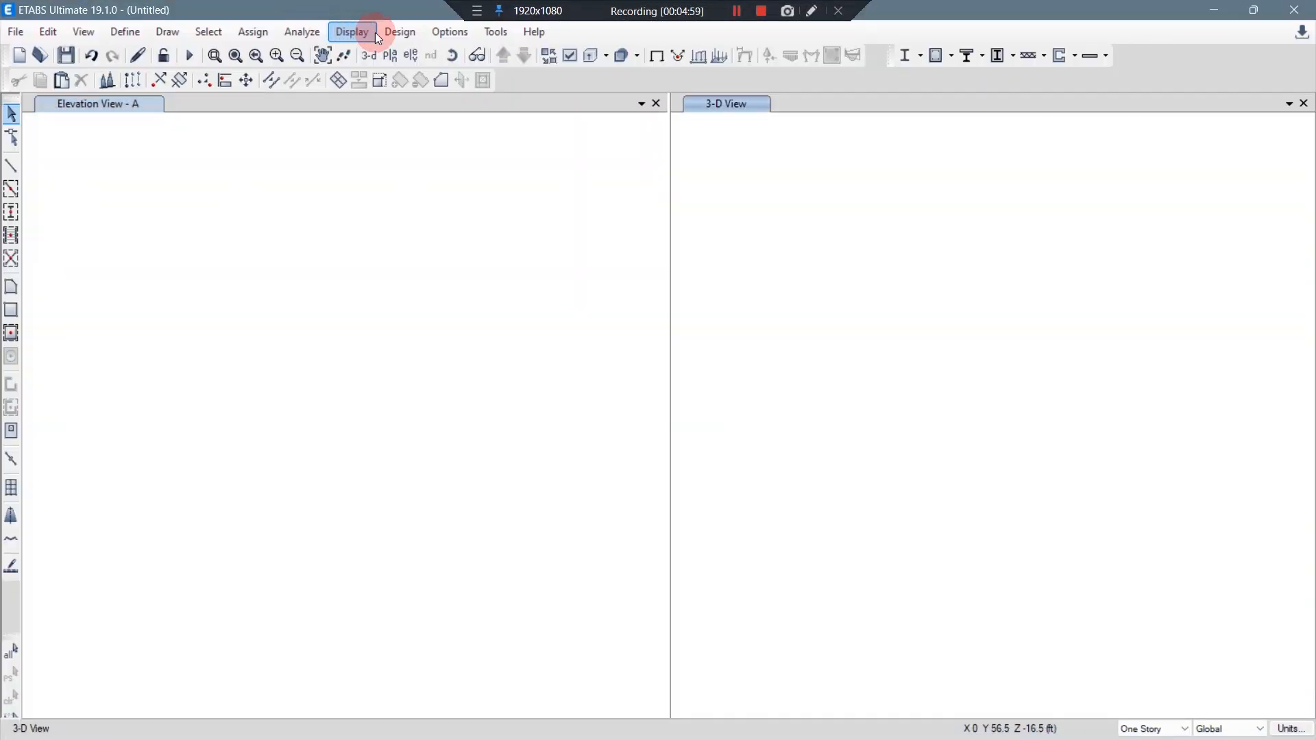
# Step: Allow multiple towers in the building model
pyautogui.click(450, 31)
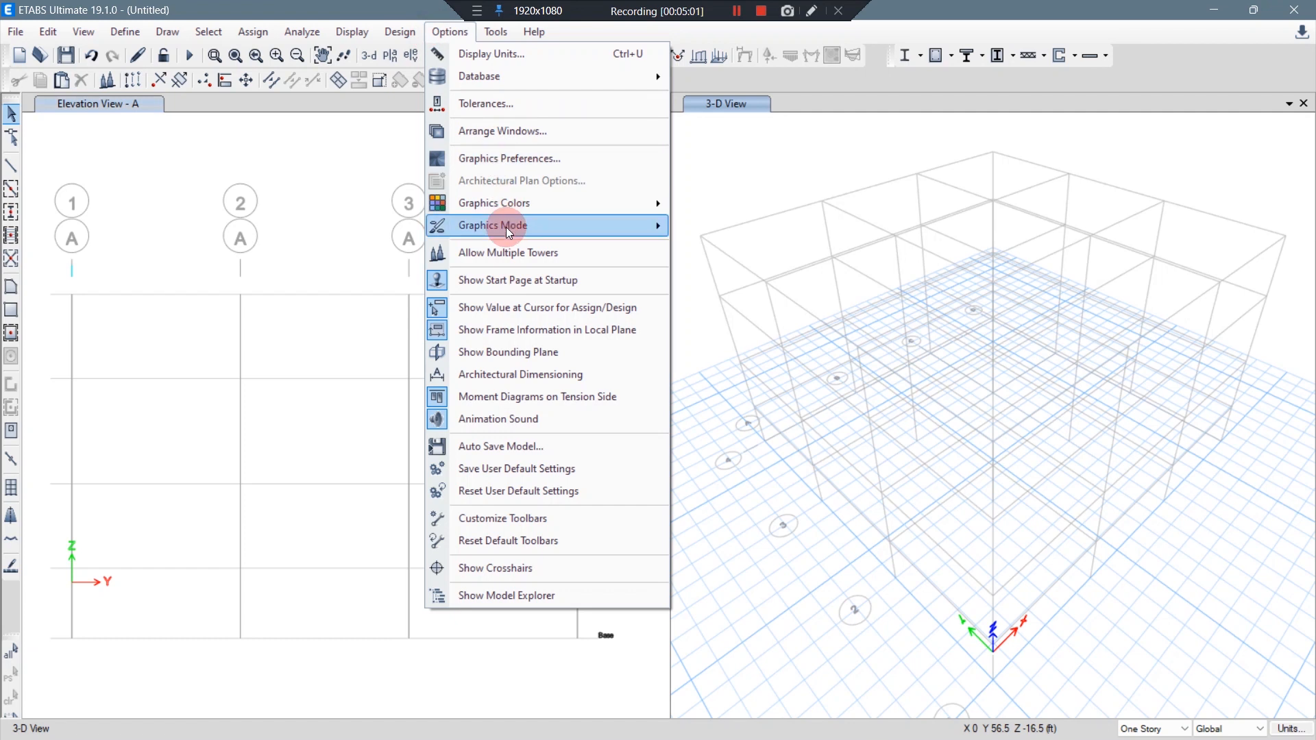
pyautogui.click(51, 30)
pyautogui.click(48, 31)
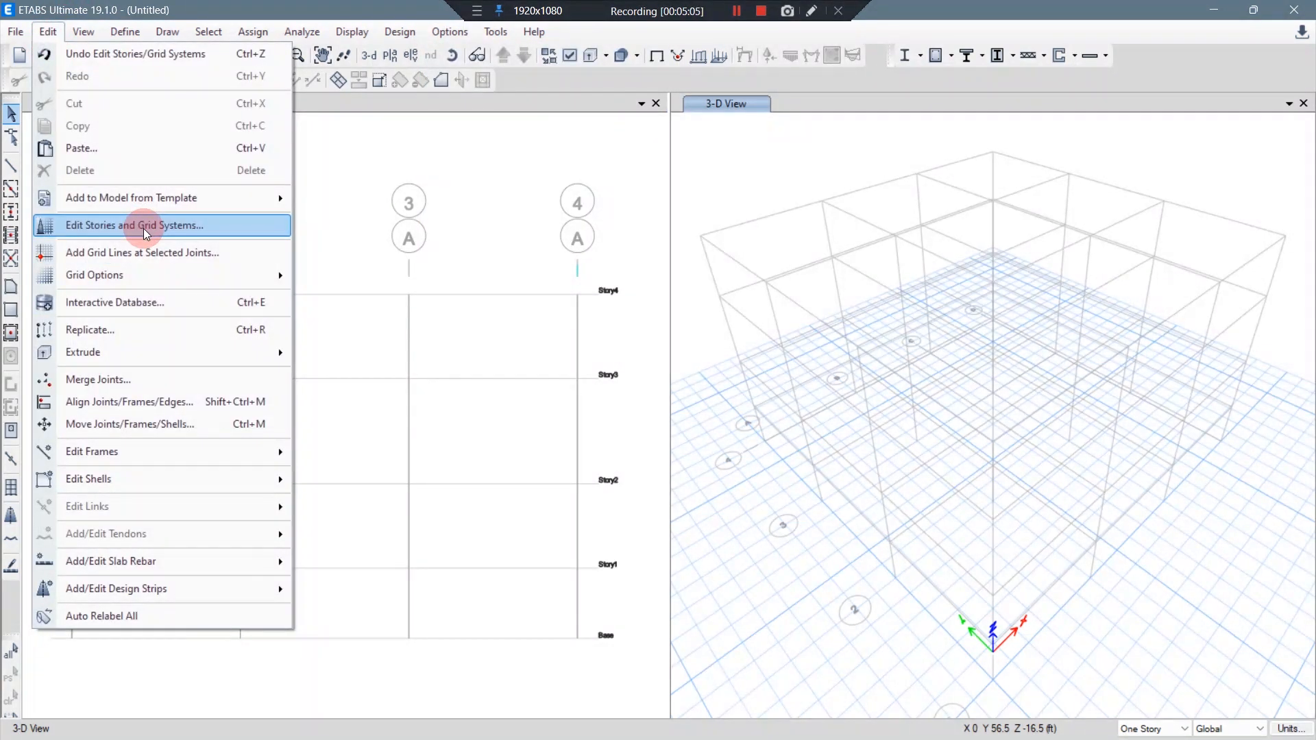
pyautogui.moveTo(436, 33)
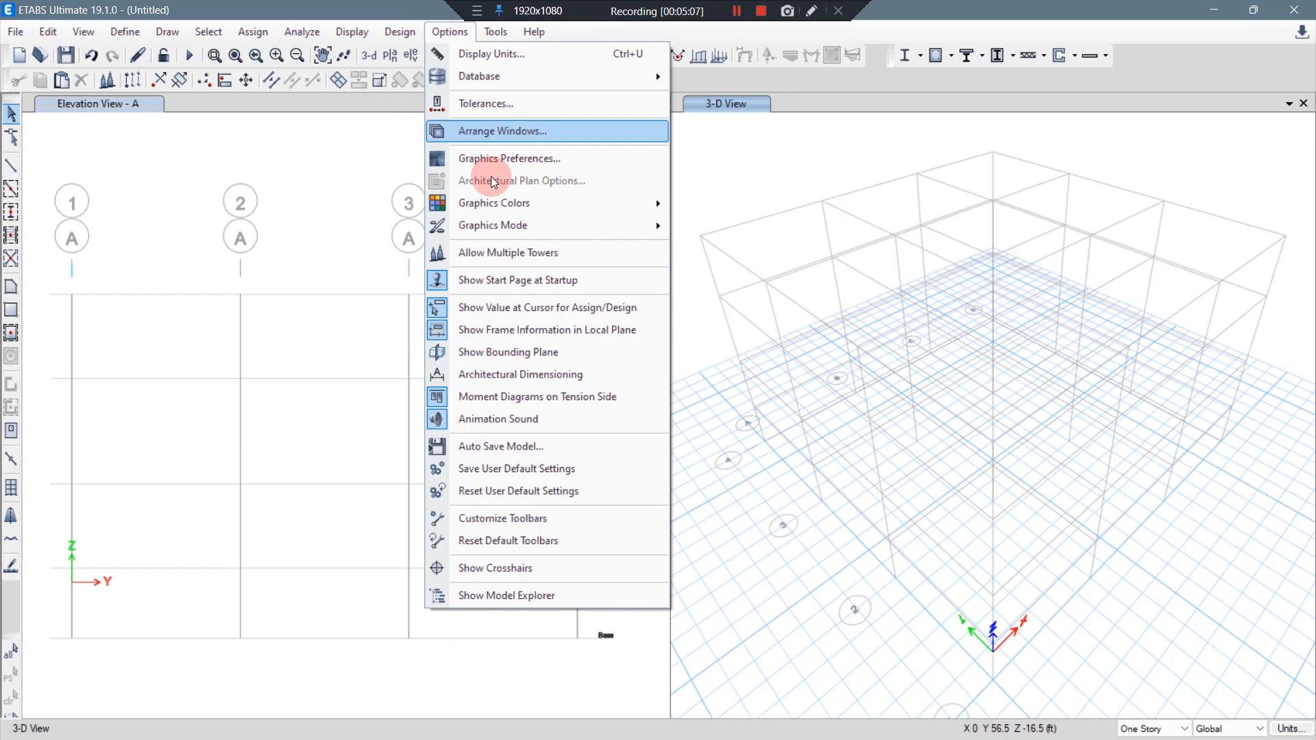
pyautogui.click(506, 254)
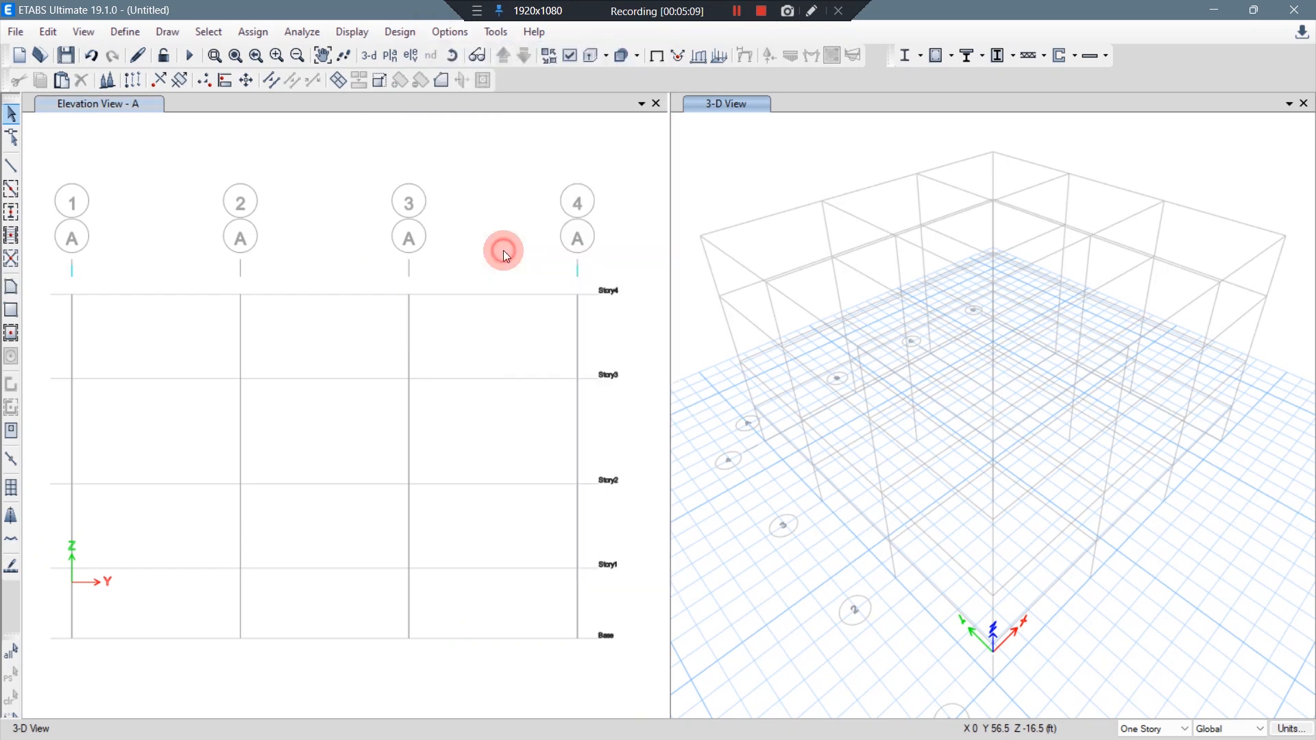
# Step: Open the tower, story and grid system definitions and start adding a new tower to the model
pyautogui.click(48, 33)
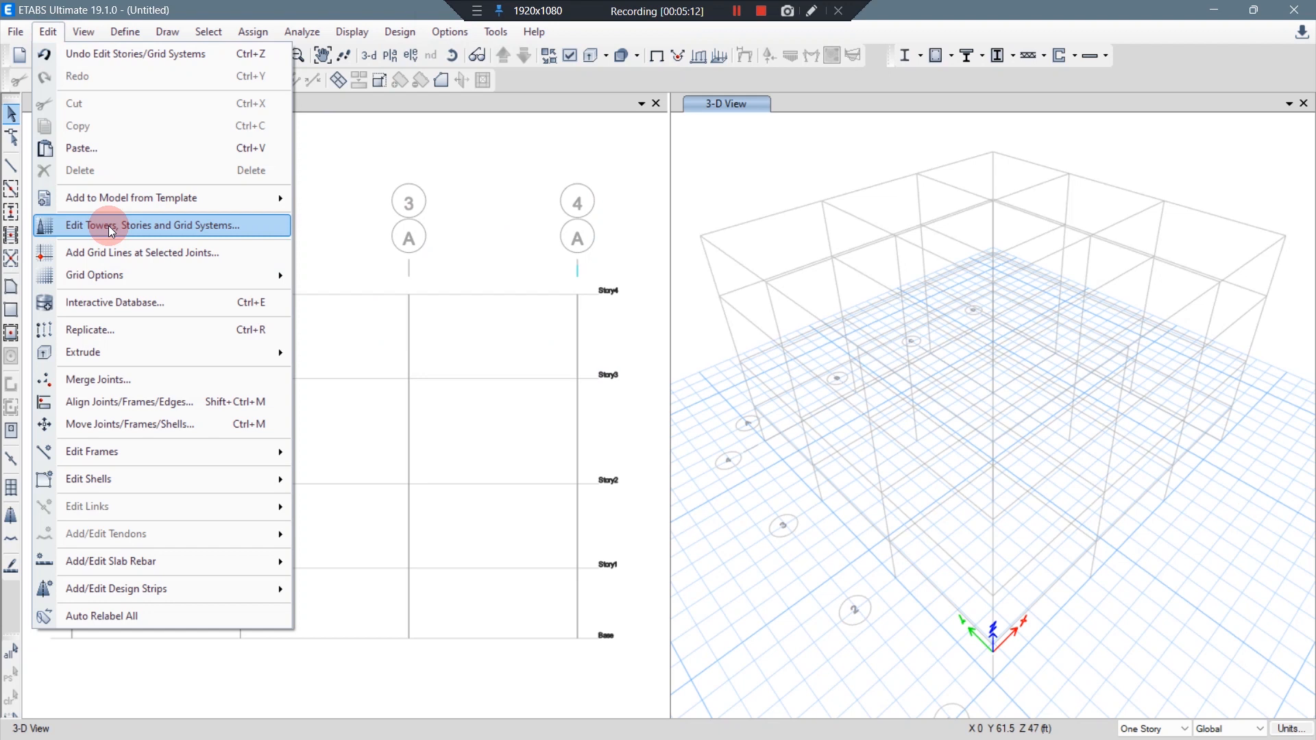
pyautogui.click(110, 228)
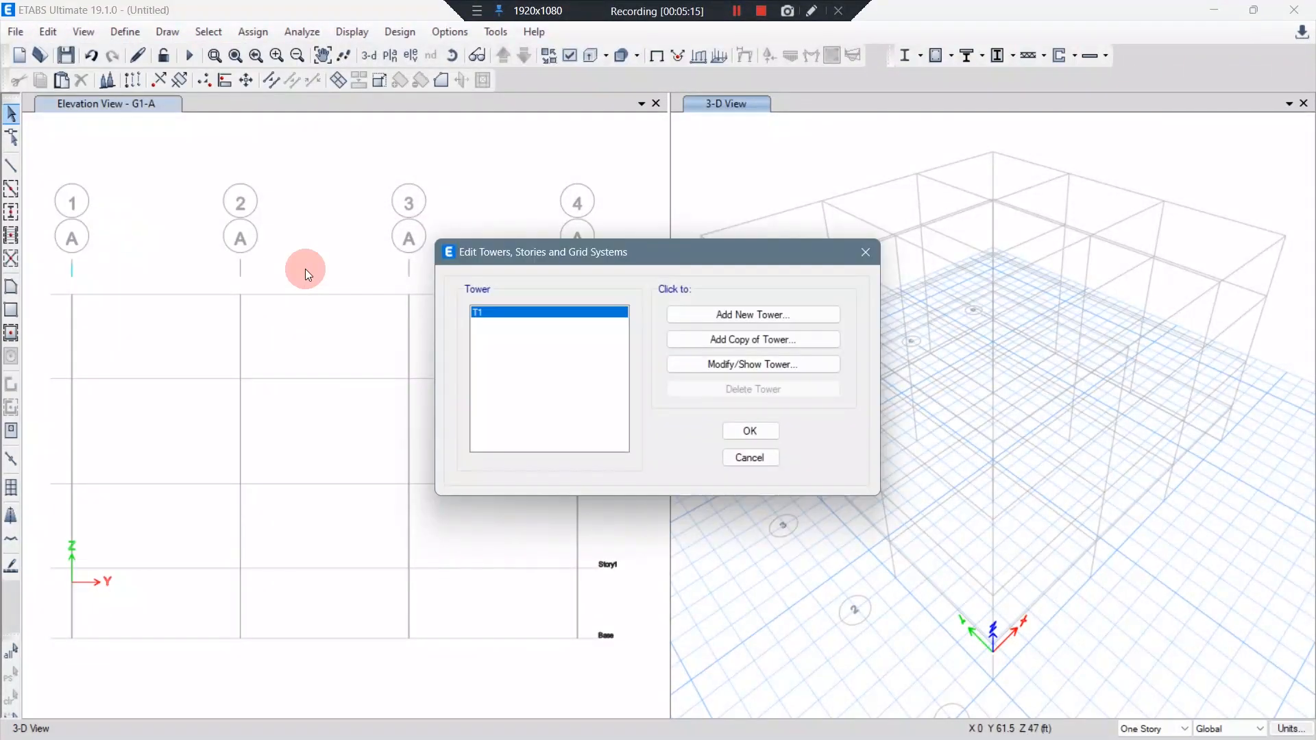
pyautogui.click(702, 319)
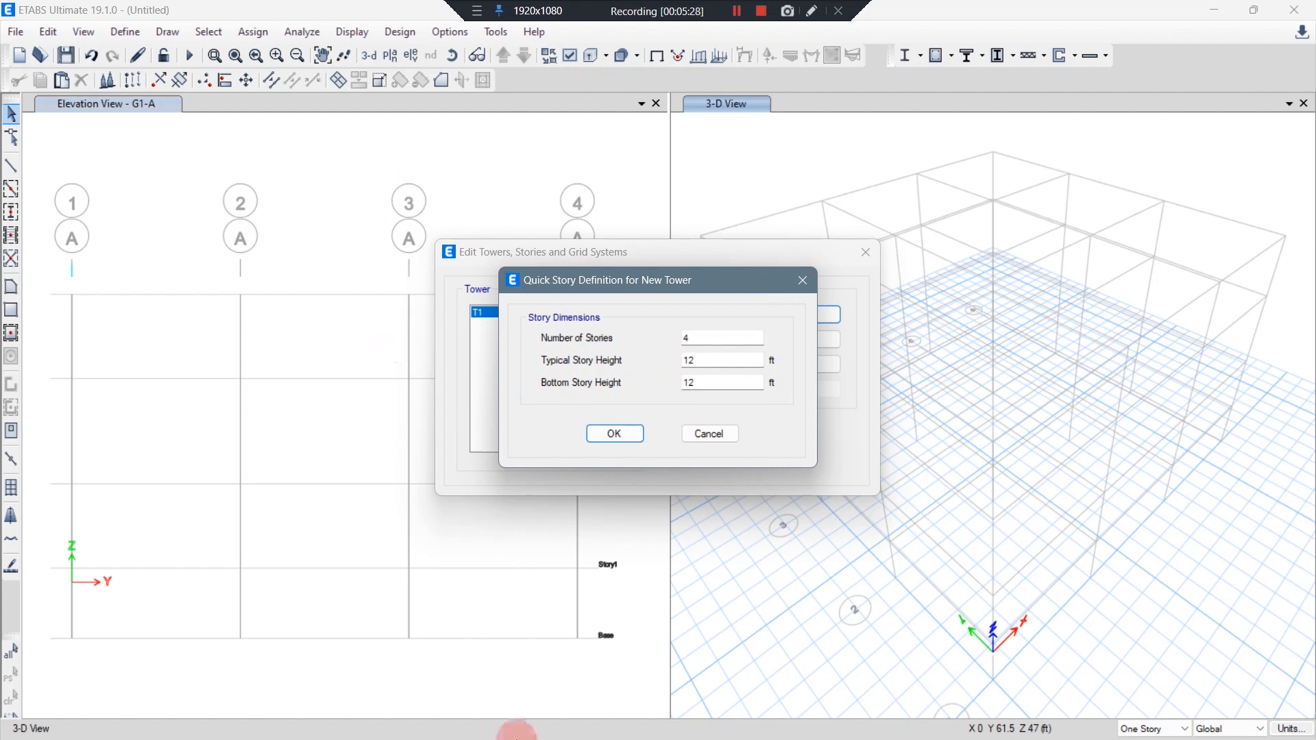
# Step: Switch to the image viewer showing BUIDLING WITH MULTIPLE TOWER.jpeg to examine the two-tower building
pyautogui.moveTo(518, 739)
pyautogui.moveTo(924, 725)
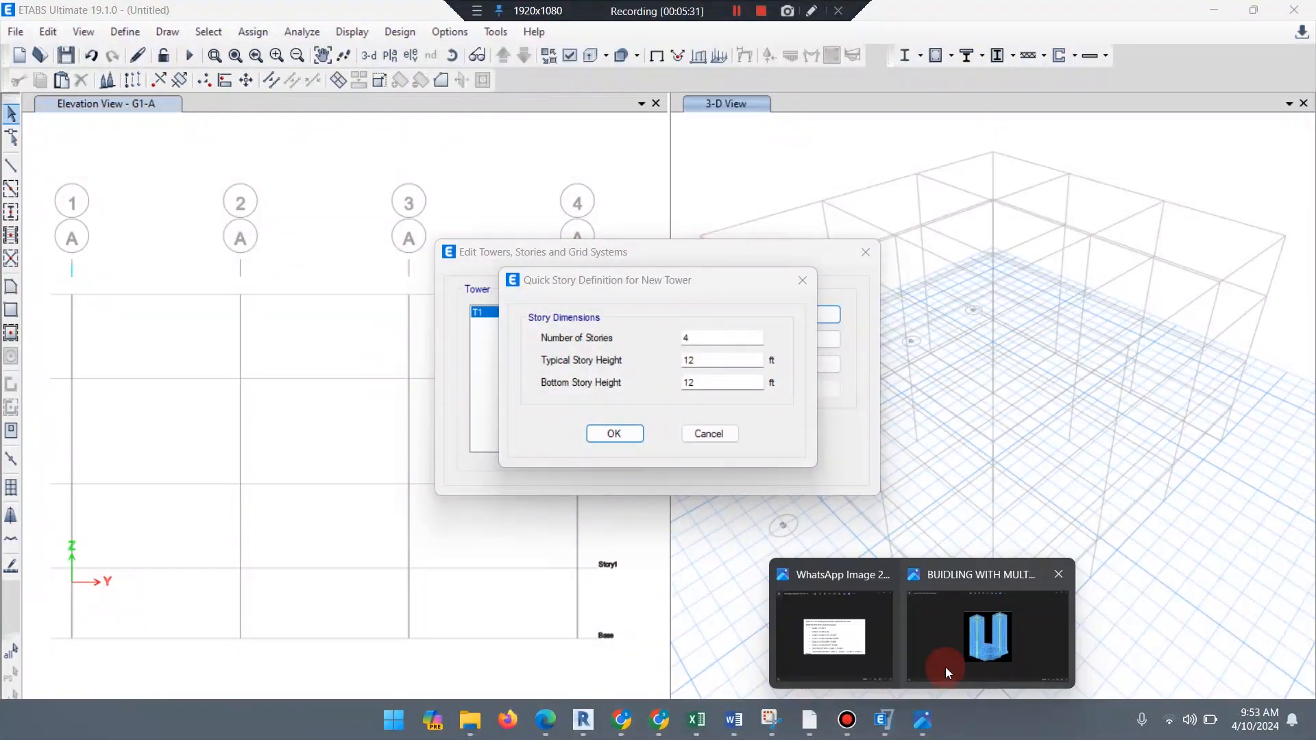
pyautogui.click(944, 666)
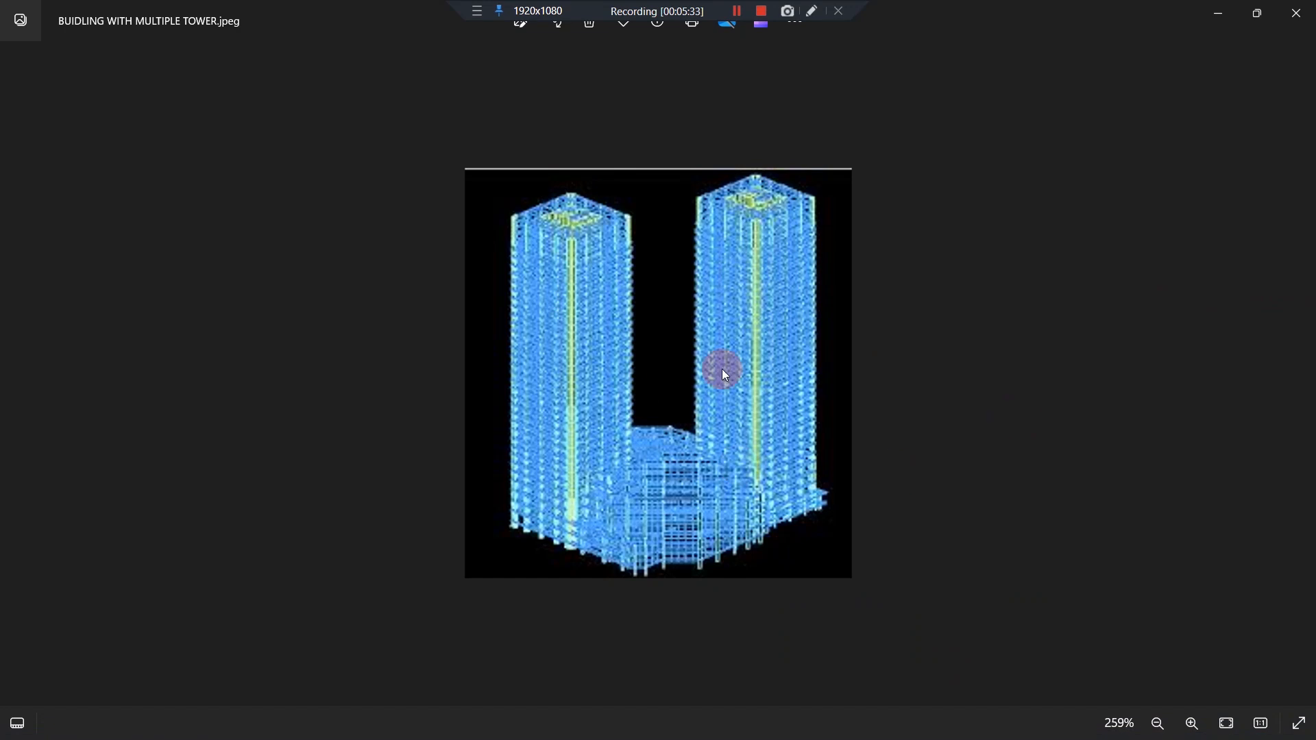